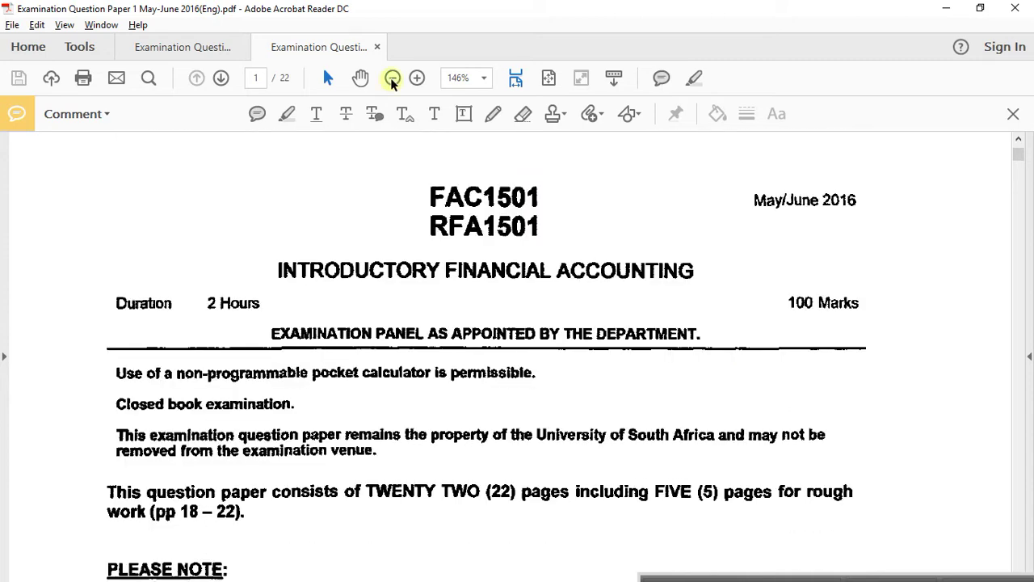
# Step: Show the exam paper at 100% and circle the question 3 topic, Bank reconciliation, in the proposed timetable with the pencil tool
pyautogui.click(392, 78)
pyautogui.scroll(-4, 555, 311)
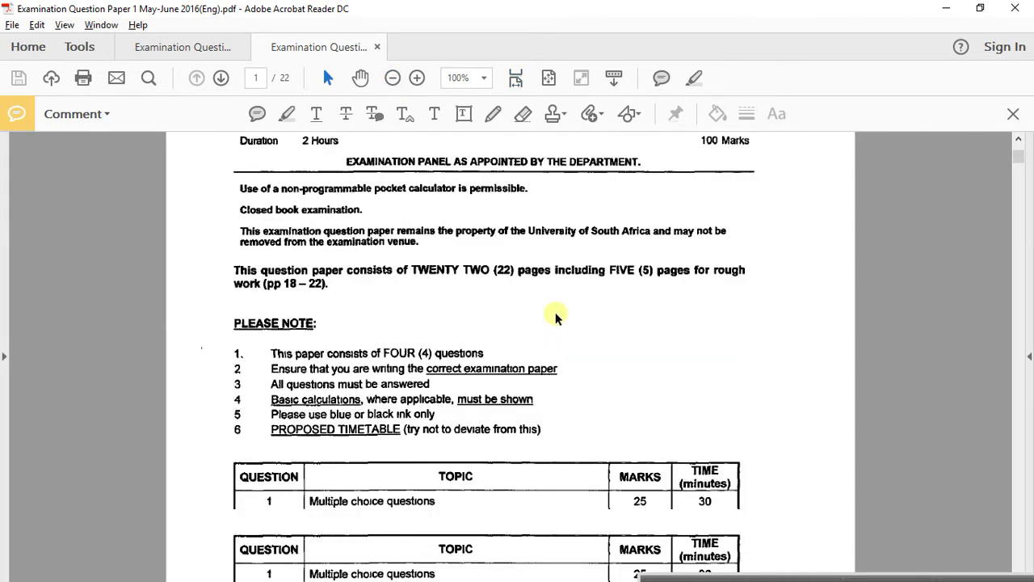
pyautogui.scroll(-5, 466, 331)
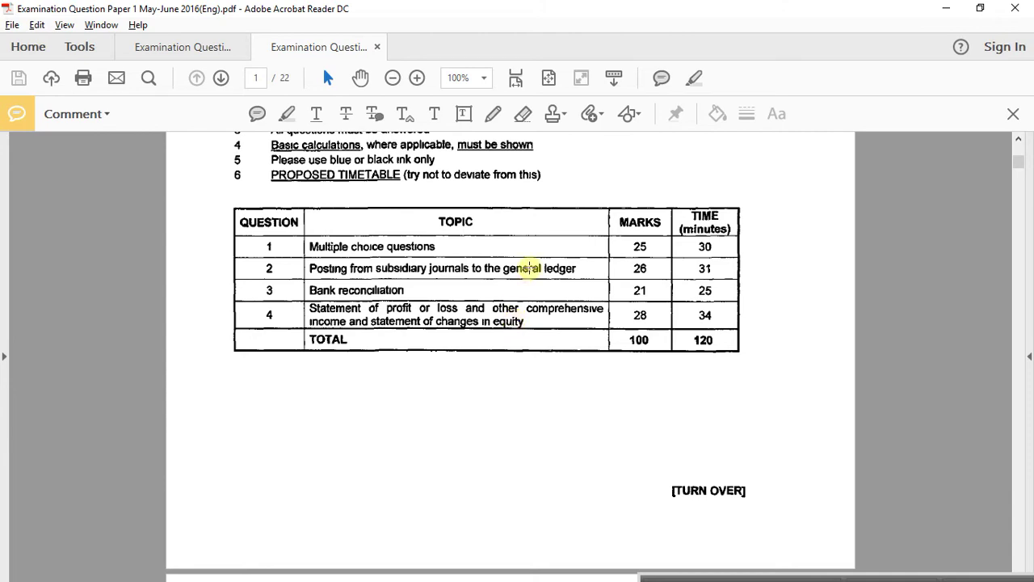
pyautogui.moveTo(275, 288); pyautogui.dragTo(268, 296)
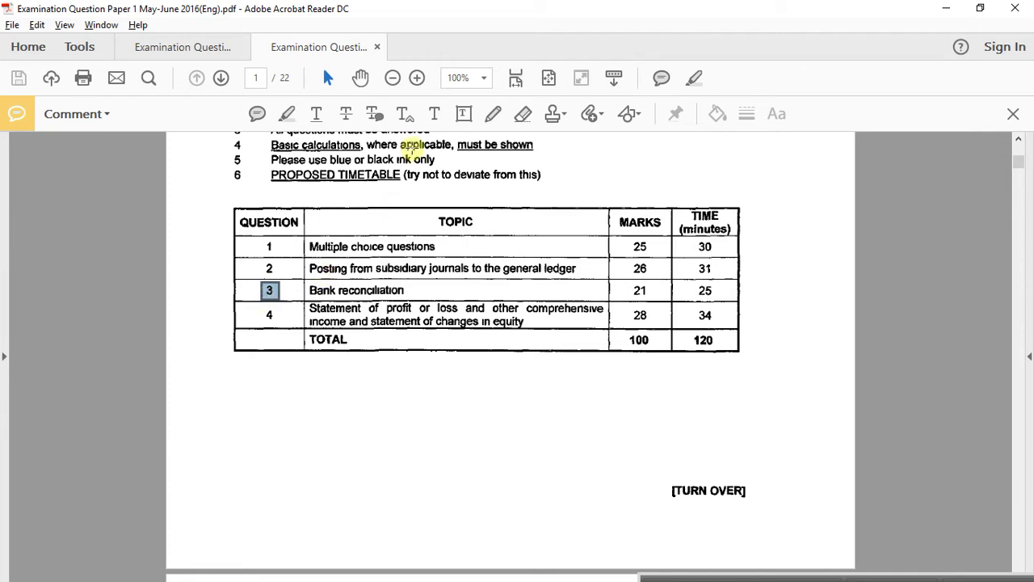
pyautogui.click(493, 113)
pyautogui.moveTo(408, 279)
pyautogui.mouseDown()
pyautogui.moveTo(299, 283)
pyautogui.moveTo(337, 302)
pyautogui.moveTo(414, 290)
pyautogui.mouseUp()
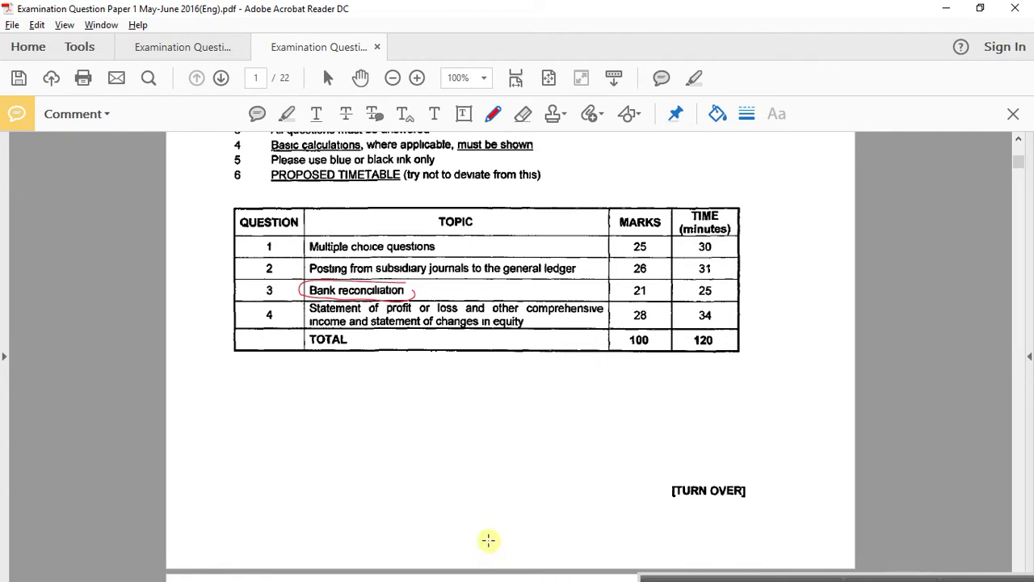
# Step: Switch to File Explorer and open the workbook FAC1501 - OCT NOV 2016 workings (final)
pyautogui.hotkey('alt', 'Tab')
pyautogui.hotkey('alt', 'Tab')
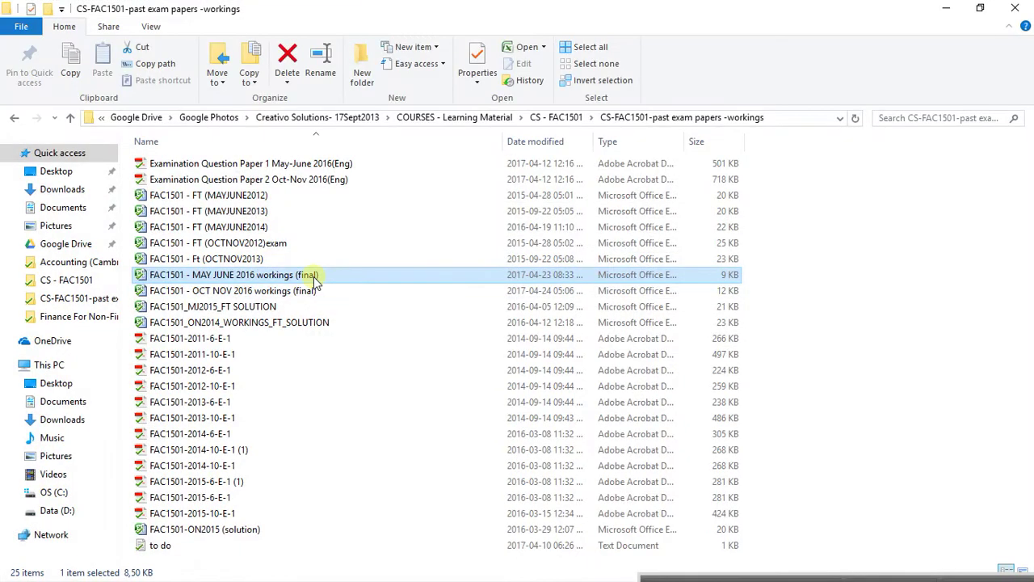
pyautogui.doubleClick(275, 290)
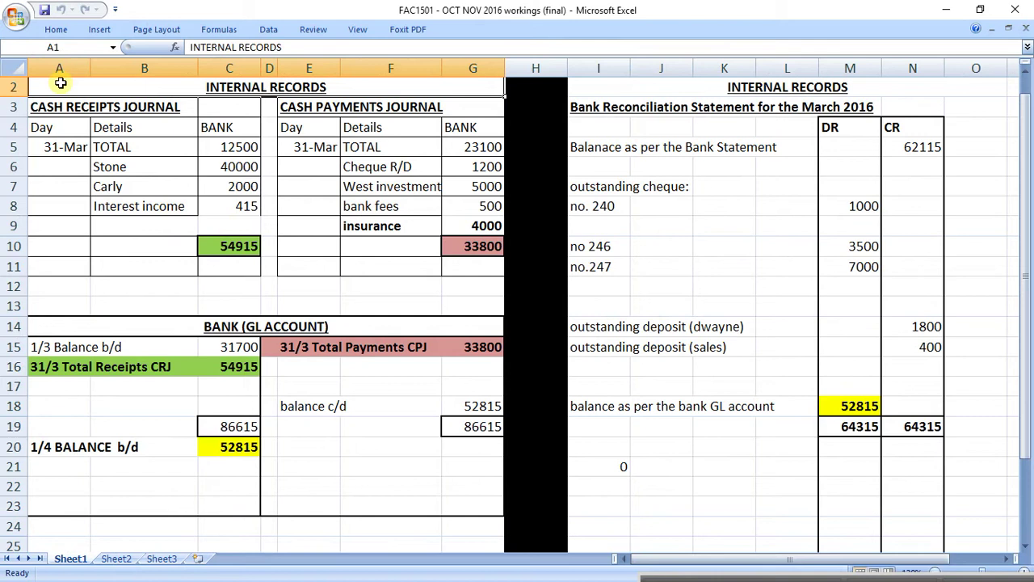
# Step: Copy the journals, bank account and reconciliation layout in A1:O23 and paste it at A1 of the MAY JUNE 2016 workings workbook
pyautogui.moveTo(51, 86)
pyautogui.mouseDown()
pyautogui.moveTo(659, 329)
pyautogui.moveTo(688, 459)
pyautogui.moveTo(684, 506)
pyautogui.mouseUp()
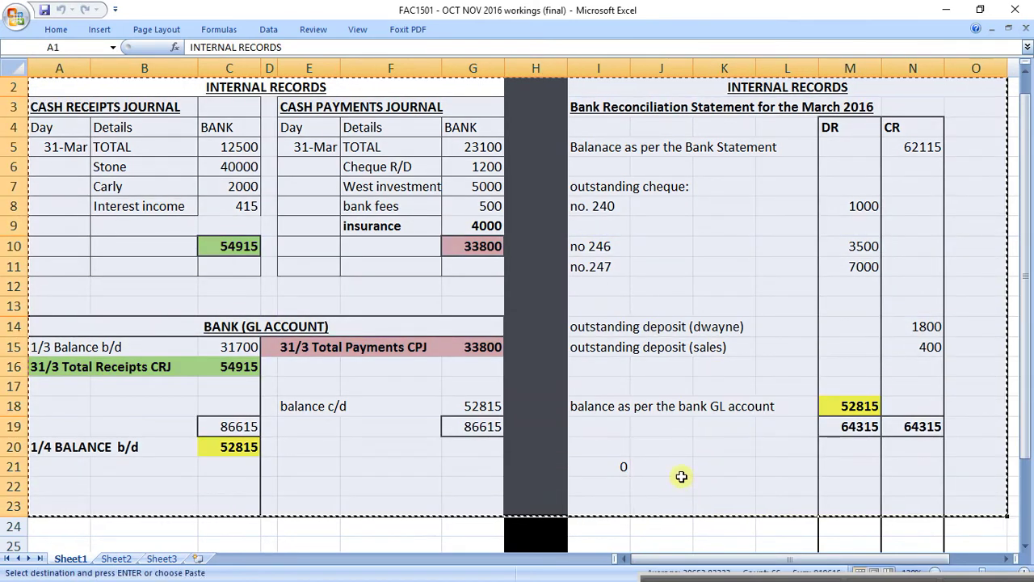
pyautogui.hotkey('ctrl', 'c')
pyautogui.hotkey('alt', 'Tab')
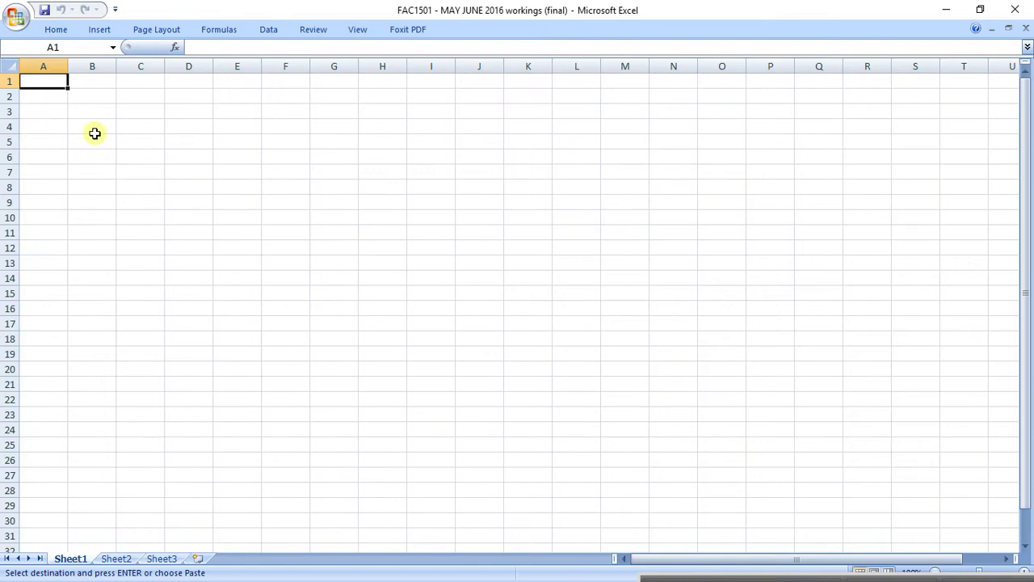
pyautogui.hotkey('ctrl', 'v')
pyautogui.click(215, 157)
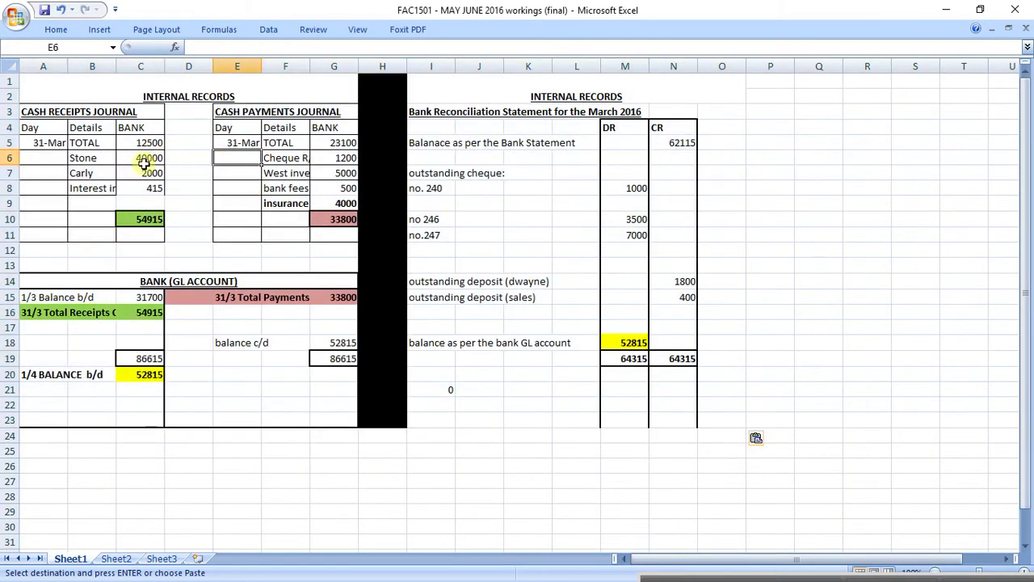
# Step: Clear the entries of the cash receipts journal in A5:C8 and the cash payments journal in E5:G9
pyautogui.moveTo(47, 144); pyautogui.dragTo(132, 183)
pyautogui.press('Delete')
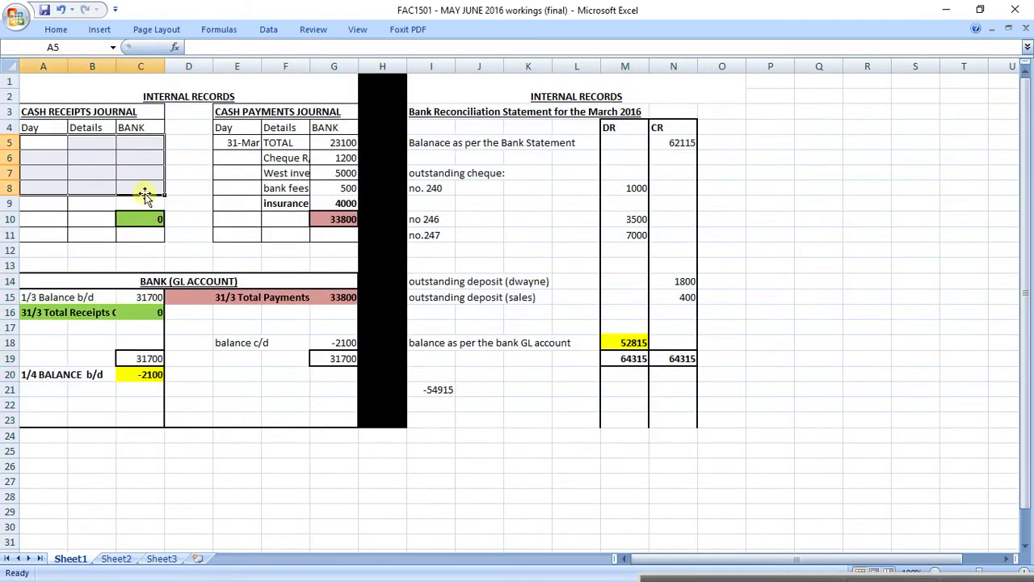
pyautogui.click(236, 145)
pyautogui.moveTo(236, 145); pyautogui.dragTo(339, 204)
pyautogui.press('Delete')
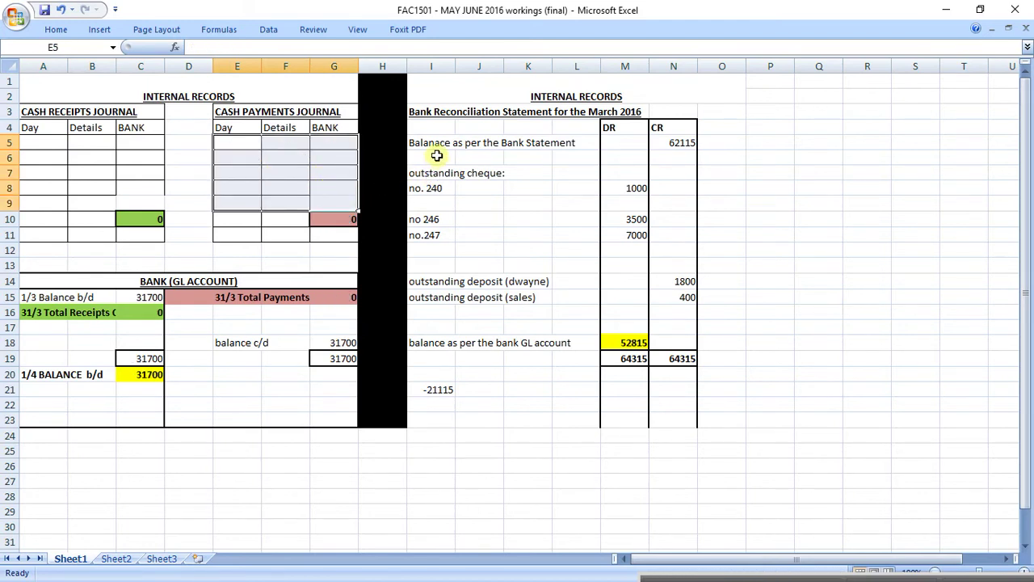
# Step: Clear the bank reconciliation statement's contents in I5:N21 and the entries and balances of the BANK (GL ACCOUNT) section
pyautogui.moveTo(432, 145); pyautogui.dragTo(671, 392)
pyautogui.press('Delete')
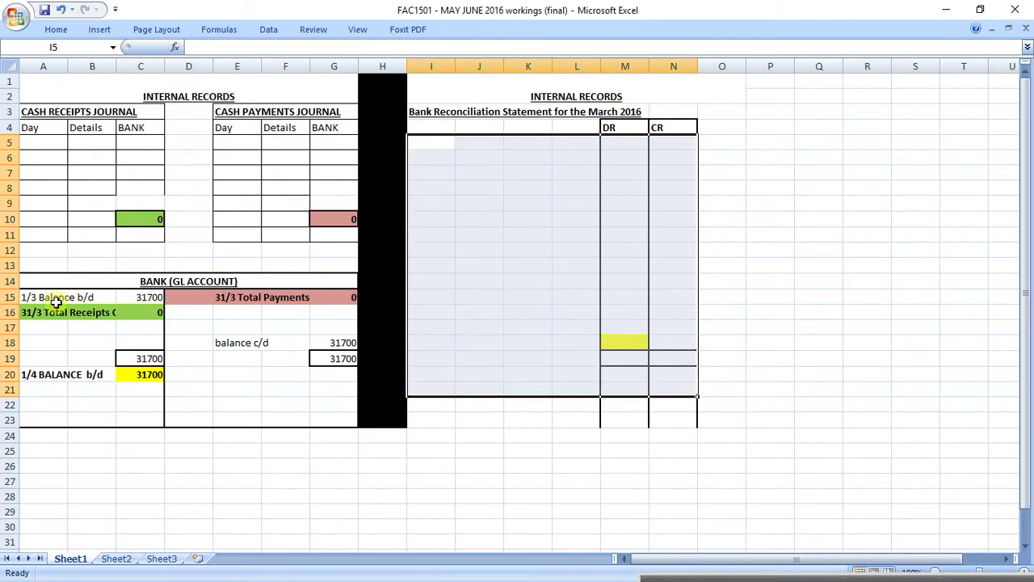
pyautogui.moveTo(48, 299); pyautogui.dragTo(331, 372)
pyautogui.press('Delete')
pyautogui.click(457, 264)
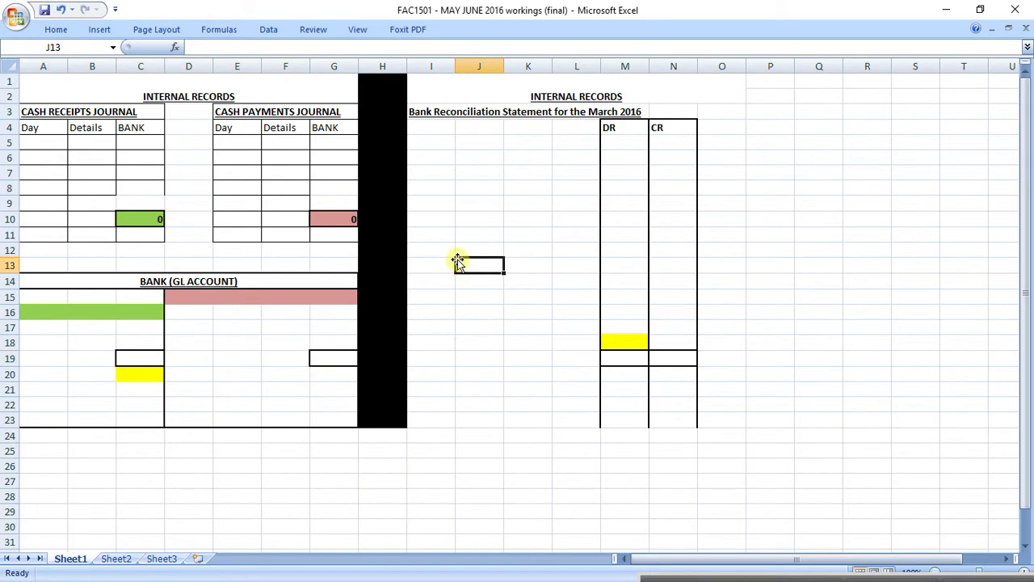
# Step: Change the heading above the bank reconciliation statement to EXTERNAL RECORDS
pyautogui.click(558, 96)
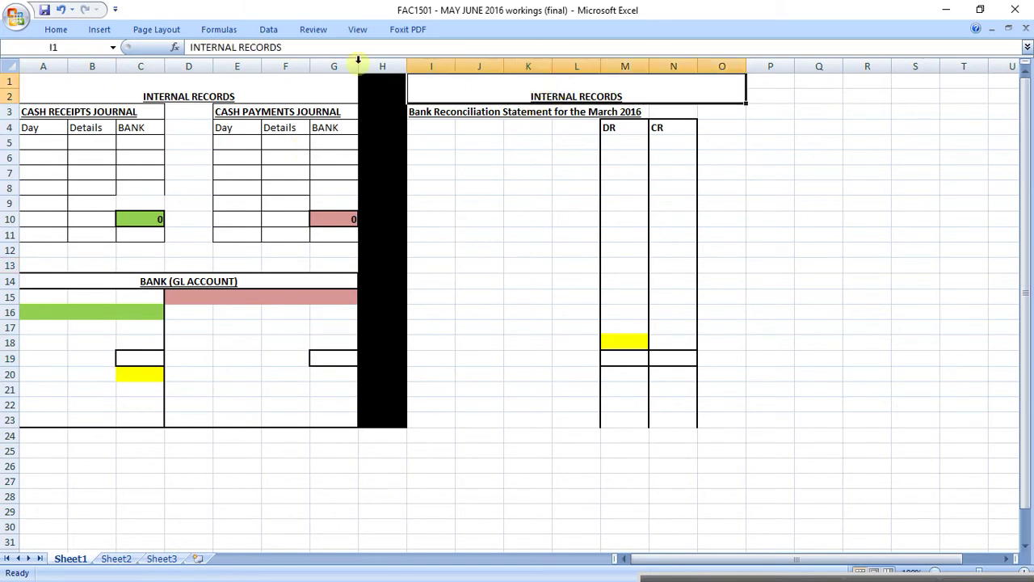
pyautogui.doubleClick(208, 46)
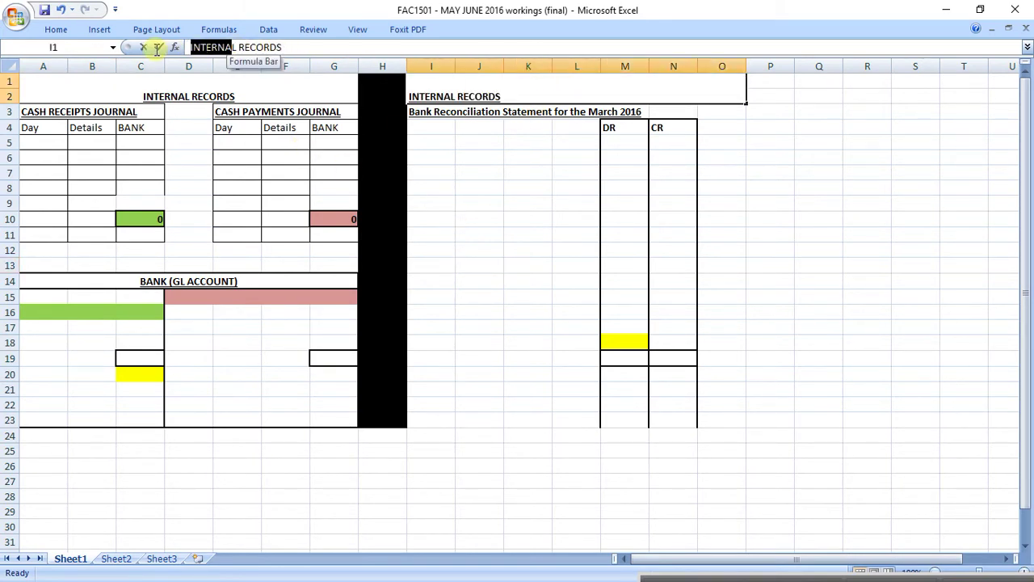
pyautogui.press('BackSpace')
pyautogui.write('EXTERNAL')
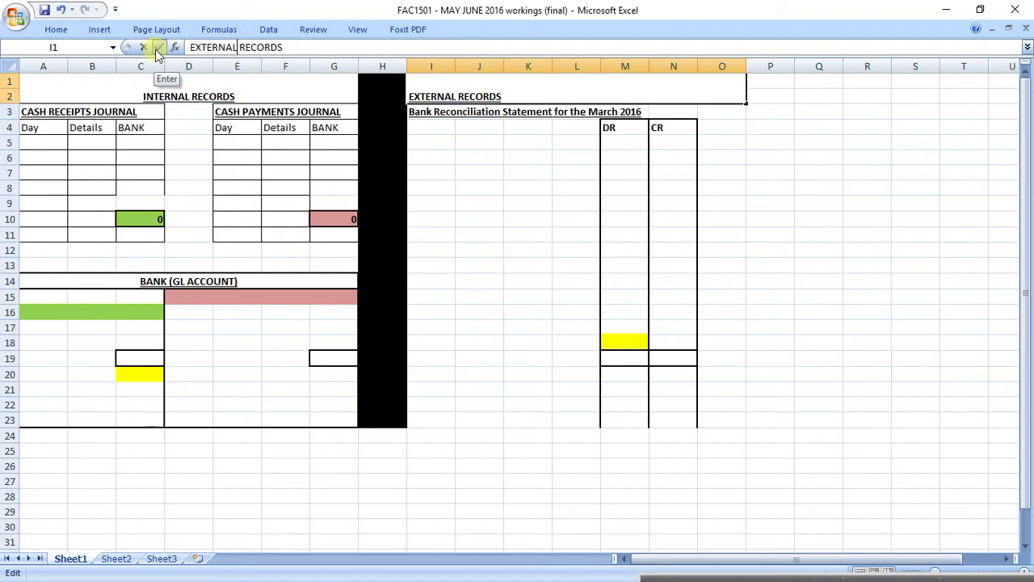
pyautogui.press('Return')
pyautogui.click(180, 86)
pyautogui.click(546, 88)
# Step: Remove the month and year from the bank reconciliation title so it reads "Bank Reconciliation Statement for the"
pyautogui.click(446, 113)
pyautogui.click(374, 46)
pyautogui.moveTo(374, 46); pyautogui.dragTo(423, 46)
pyautogui.press('BackSpace')
pyautogui.press('Return')
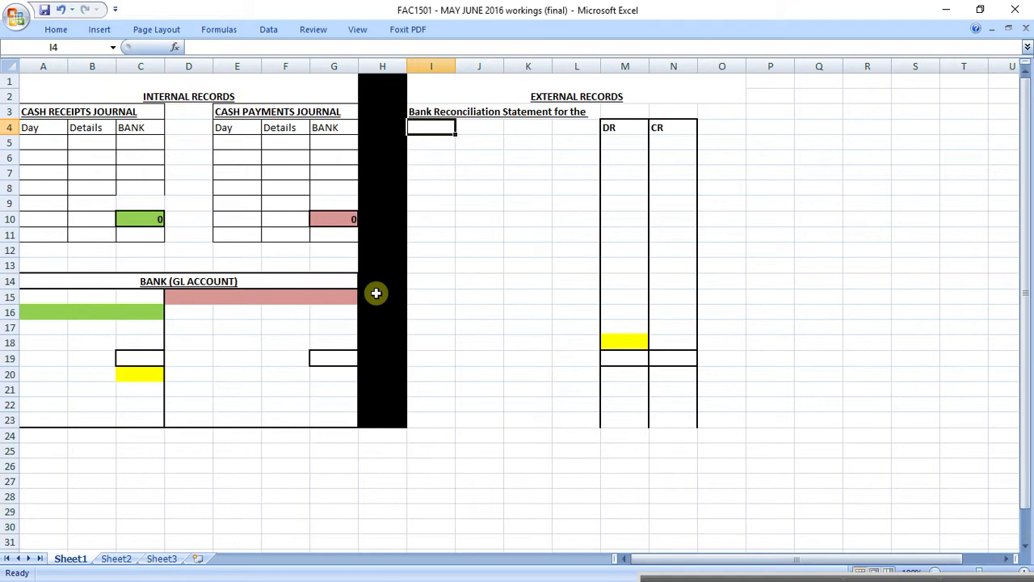
# Step: Extend the black fill over the whole of column H
pyautogui.click(365, 69)
pyautogui.click(56, 29)
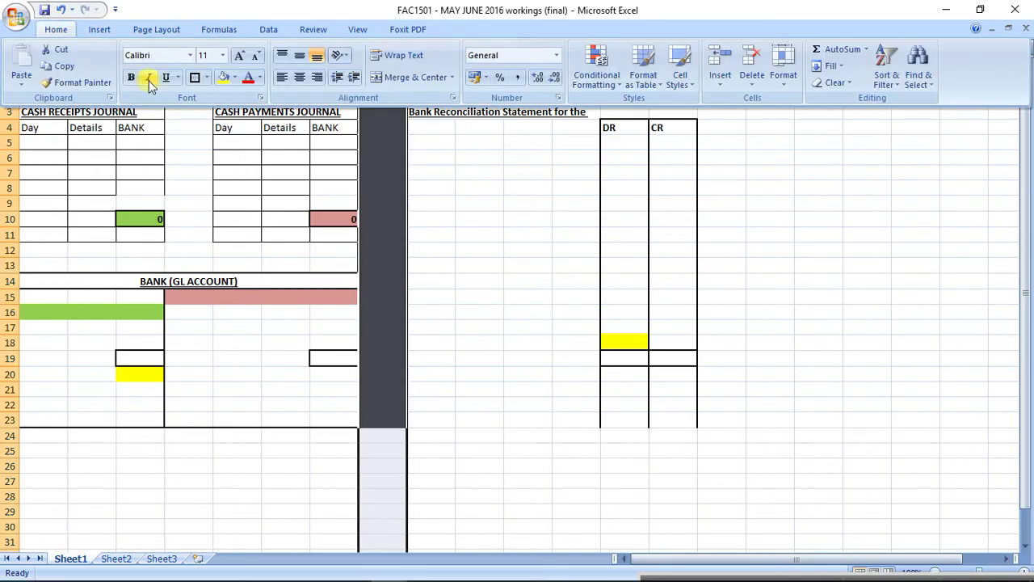
pyautogui.click(235, 77)
pyautogui.click(515, 365)
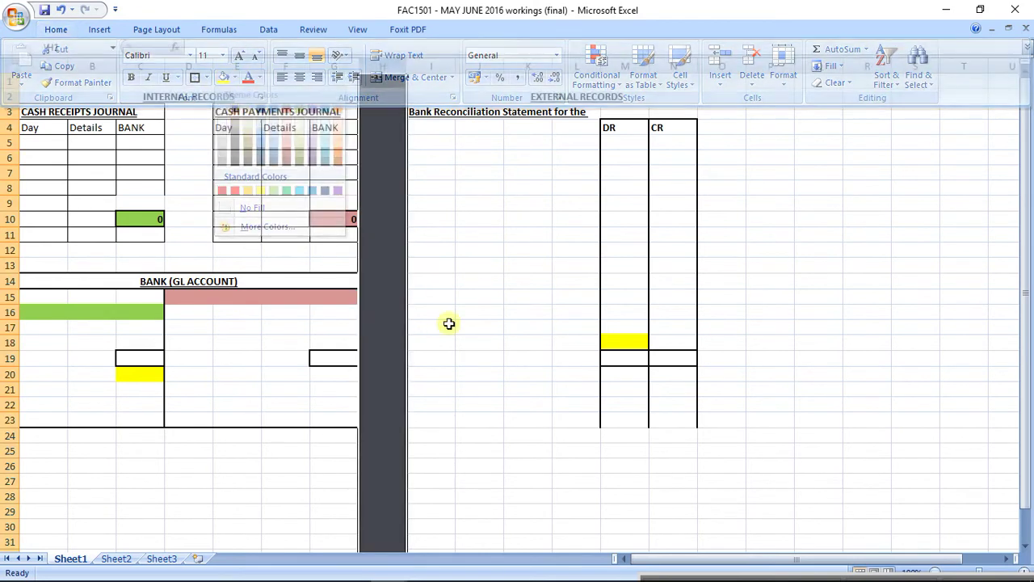
pyautogui.click(540, 389)
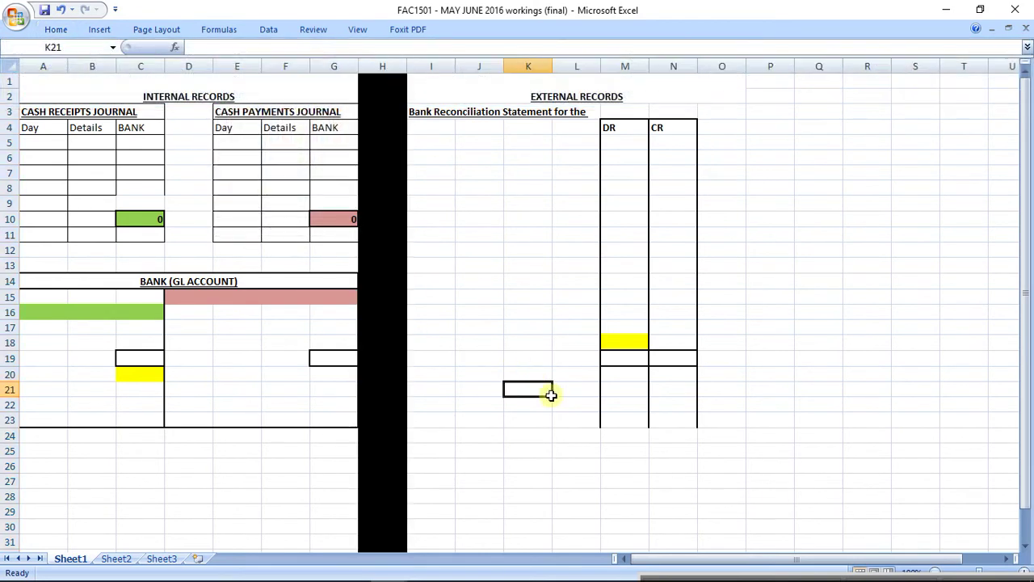
# Step: Enlarge the sheet view and set all cells of the sheet to No Fill
pyautogui.click(1011, 572)
pyautogui.click(1012, 572)
pyautogui.click(1012, 572)
pyautogui.click(1012, 572)
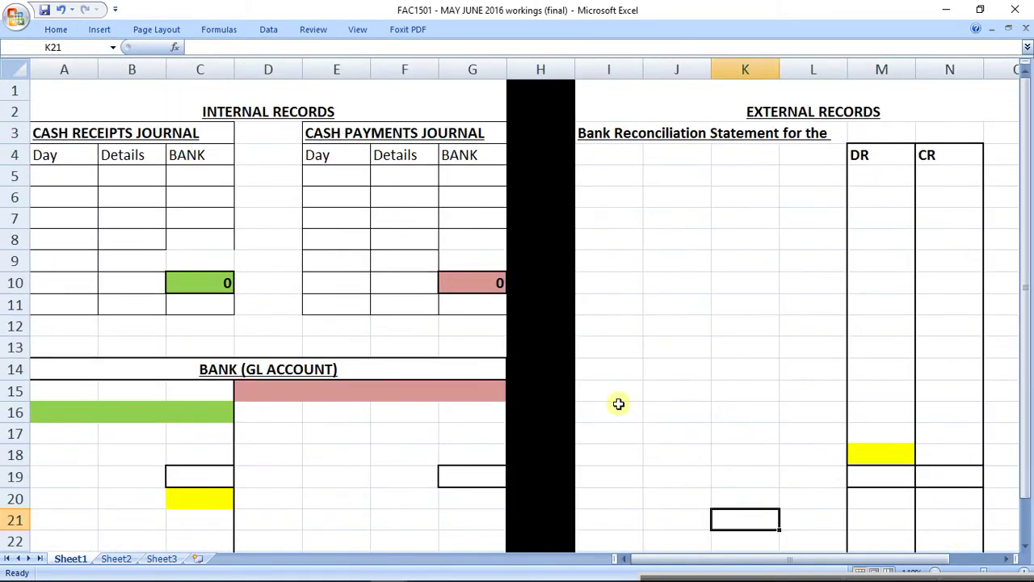
pyautogui.click(27, 75)
pyautogui.click(56, 29)
pyautogui.click(234, 77)
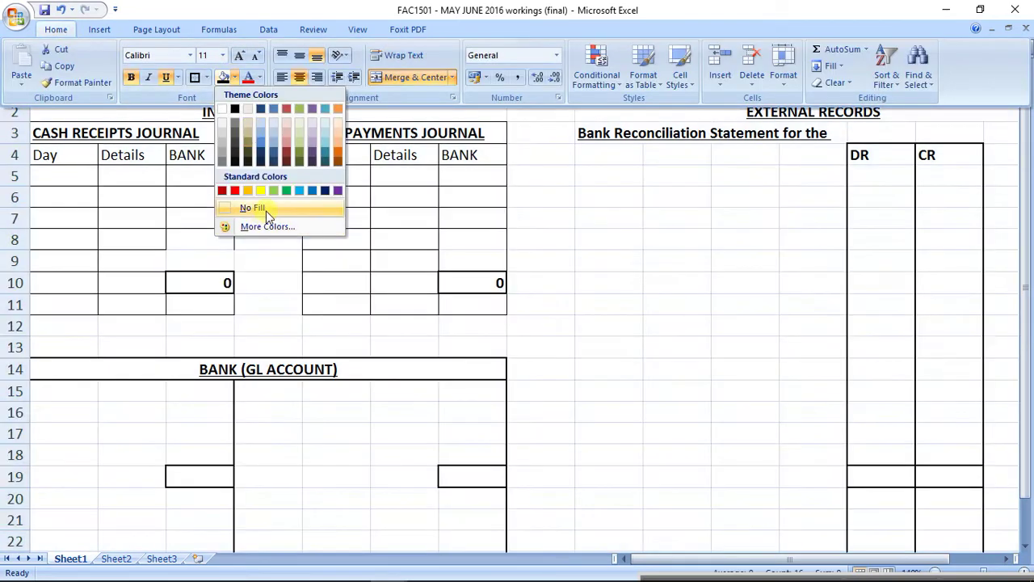
pyautogui.click(252, 208)
pyautogui.hotkey('ctrl', 'F1')
pyautogui.click(81, 105)
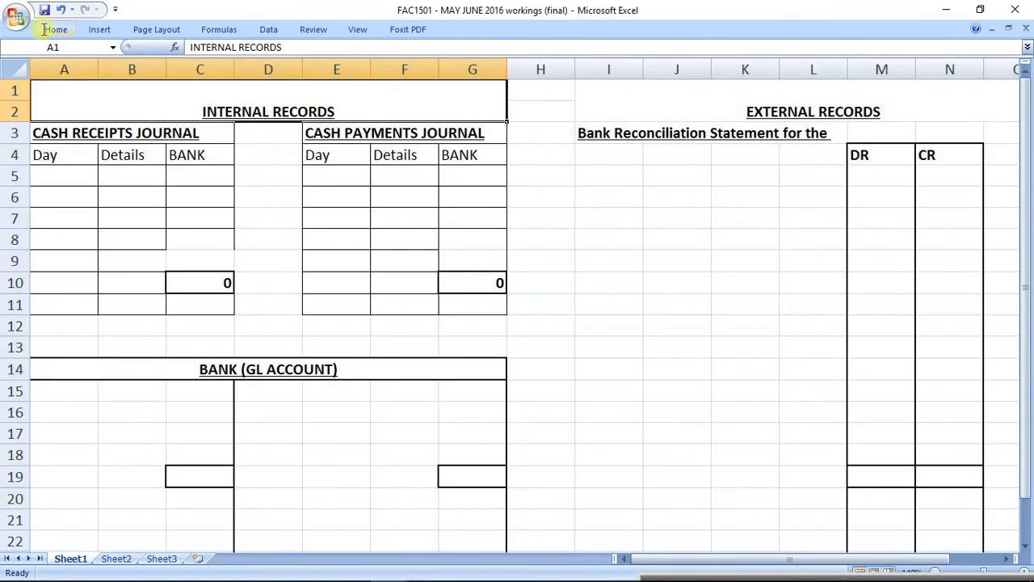
# Step: Leave the OCT NOV 2016 workbook and reopen FAC1501 - MAY JUNE 2016 workings (final) from its folder in File Explorer
pyautogui.hotkey('alt', 'Tab')
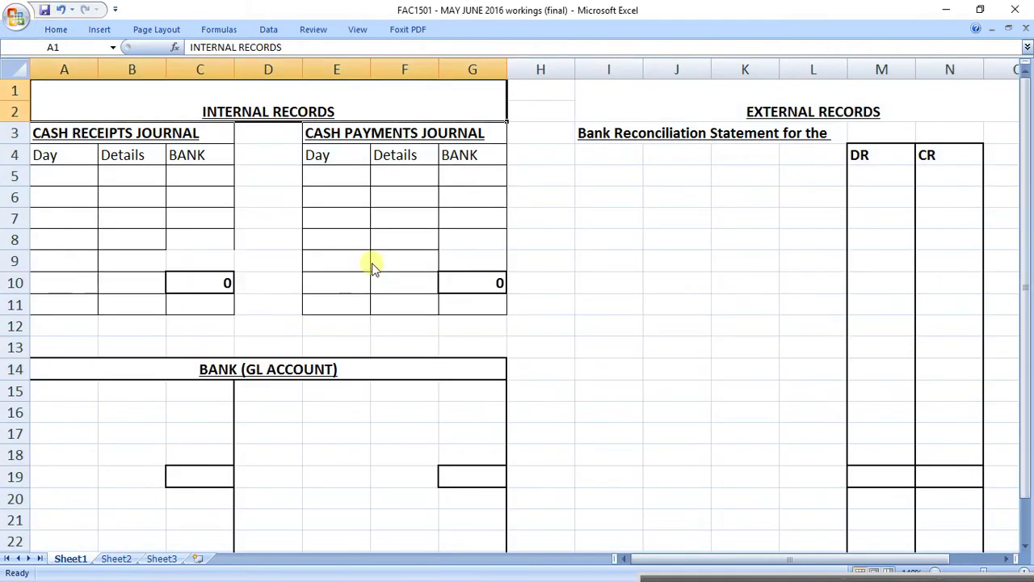
pyautogui.hotkey('alt', 'Tab')
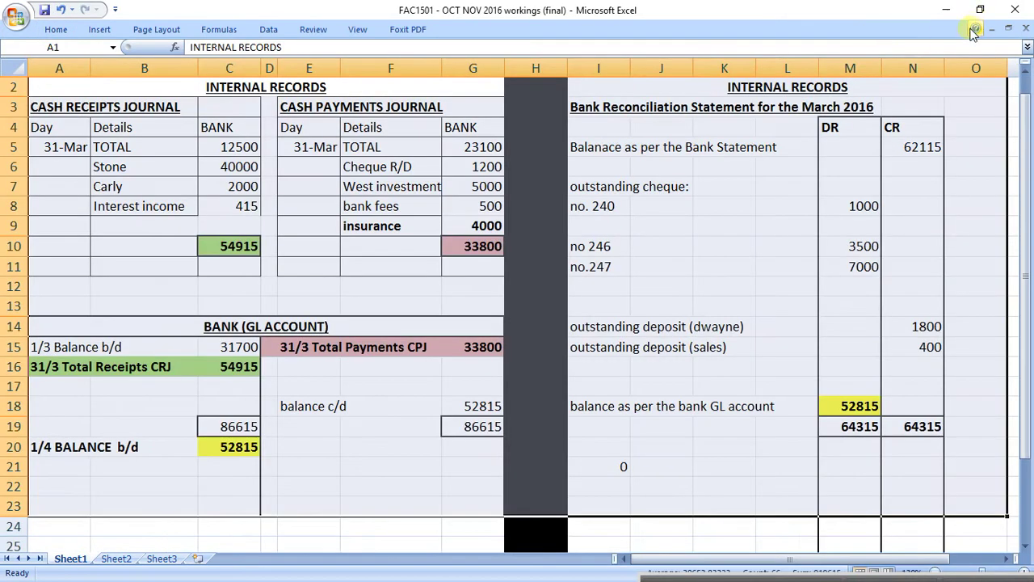
pyautogui.rightClick(974, 31)
pyautogui.hotkey('alt', 'Tab')
pyautogui.hotkey('alt', 'Tab')
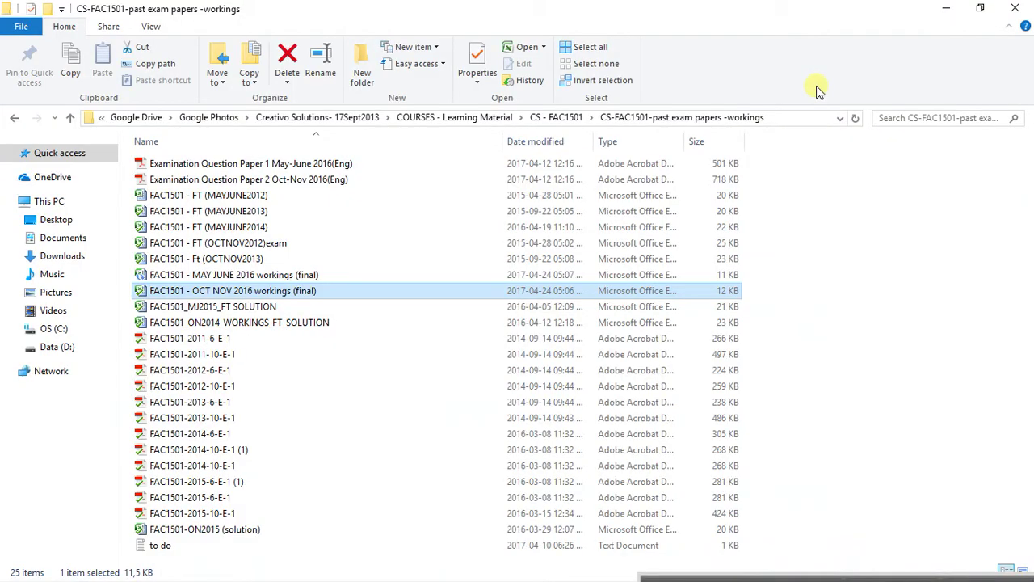
pyautogui.click(363, 276)
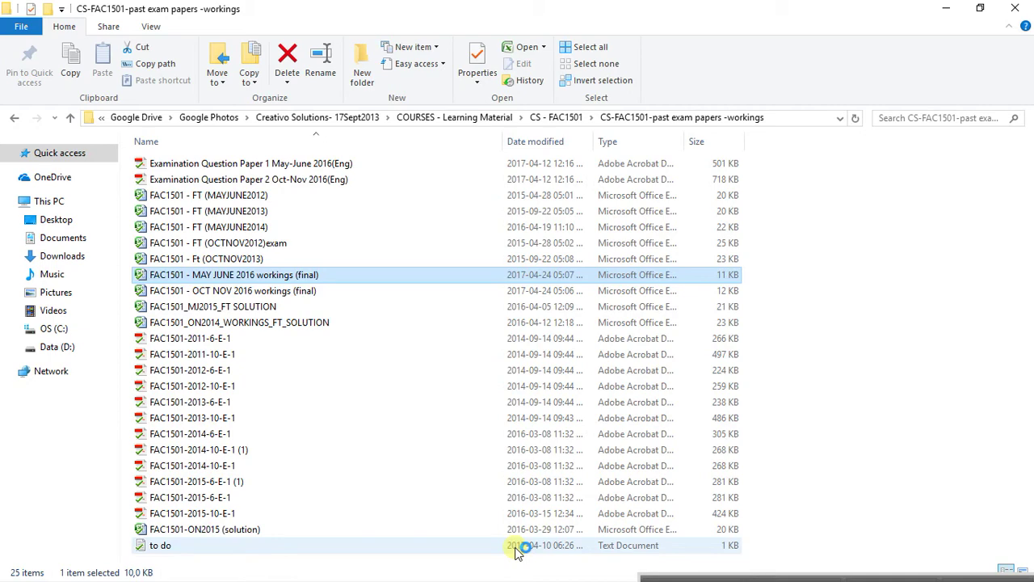
pyautogui.hotkey('alt', 'Tab')
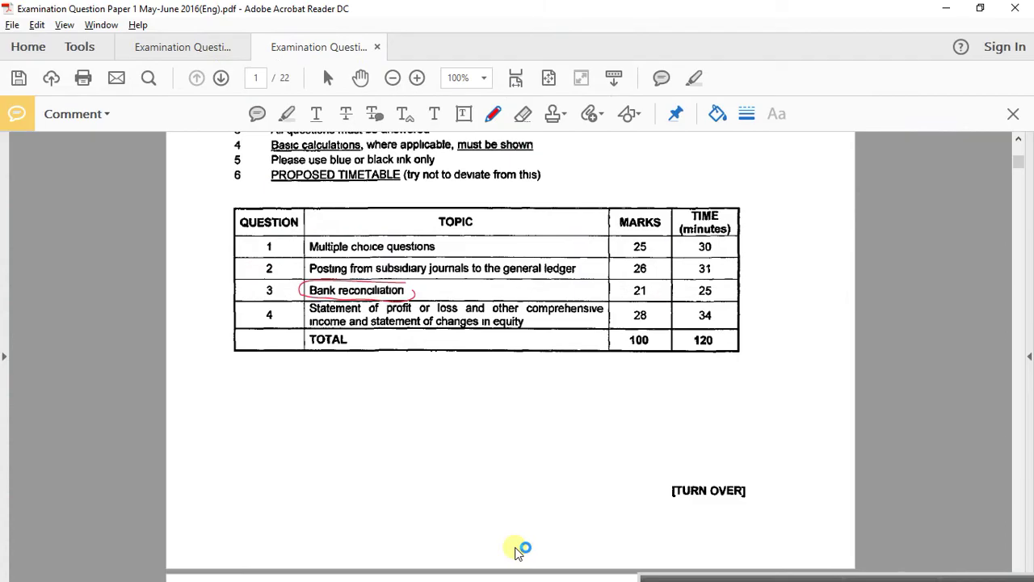
pyautogui.hotkey('alt', 'Tab')
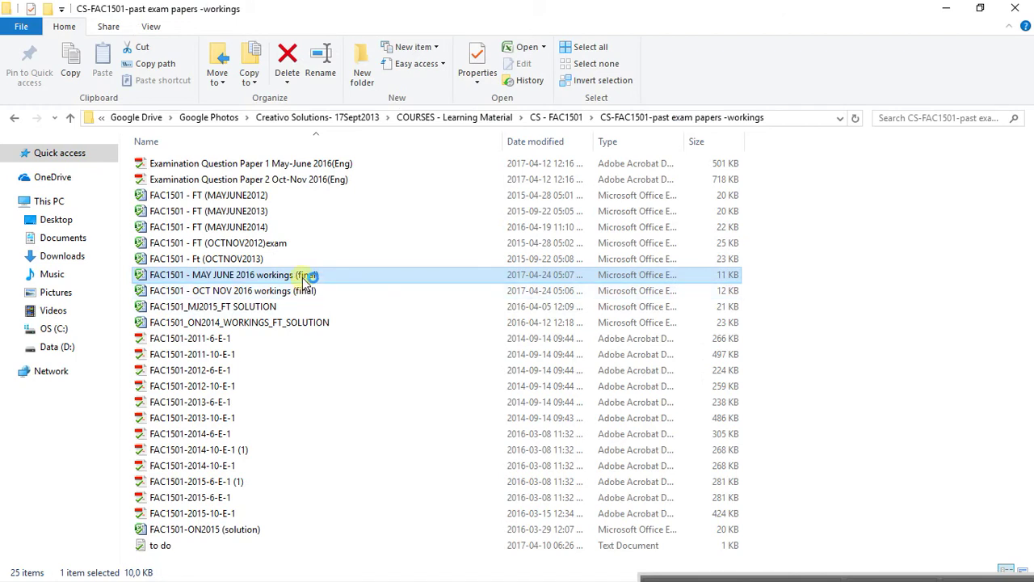
pyautogui.moveTo(856, 549)
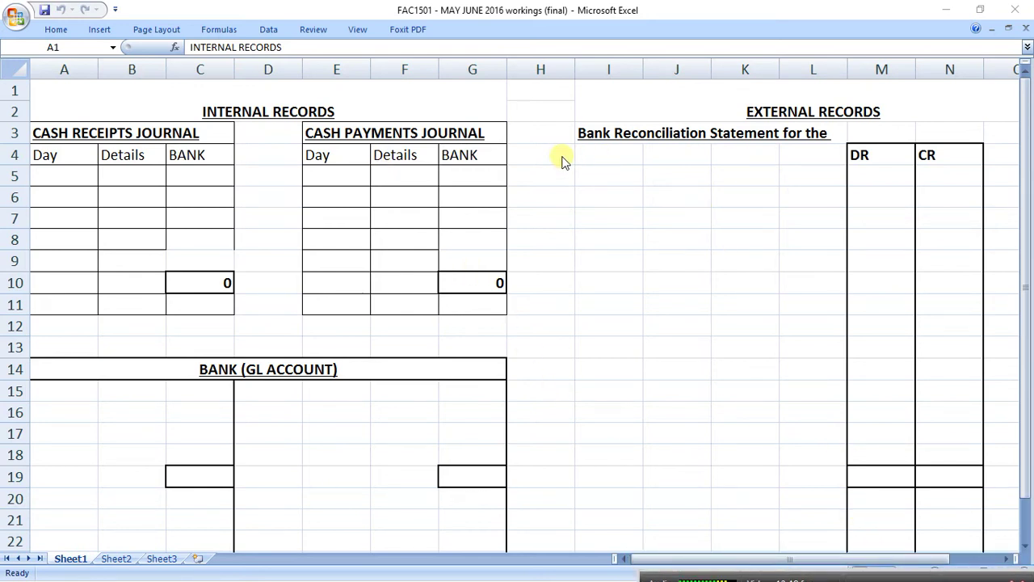
# Step: Fill the entire column H with black to separate the internal records from the external records
pyautogui.click(515, 16)
pyautogui.click(542, 69)
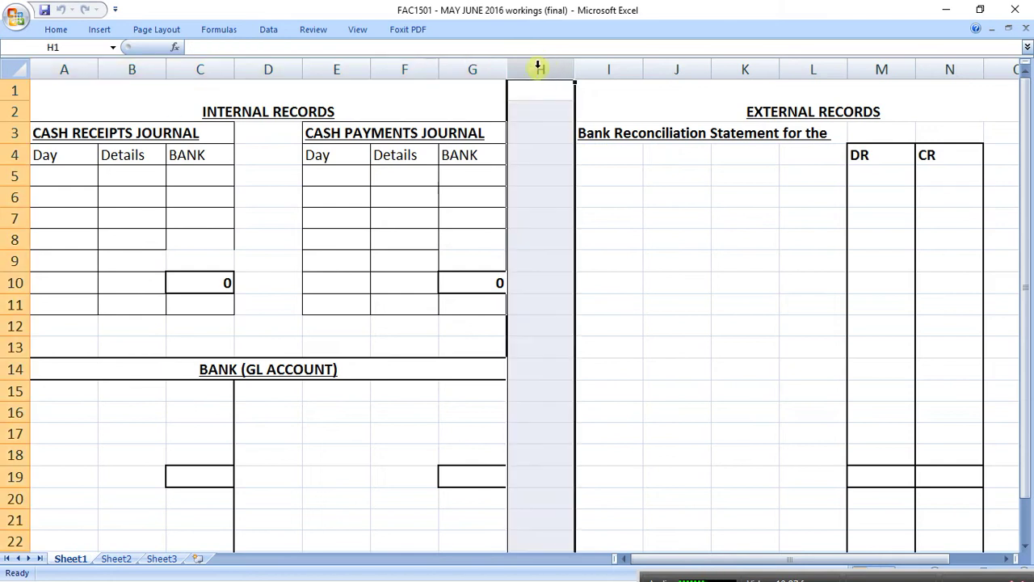
pyautogui.click(69, 37)
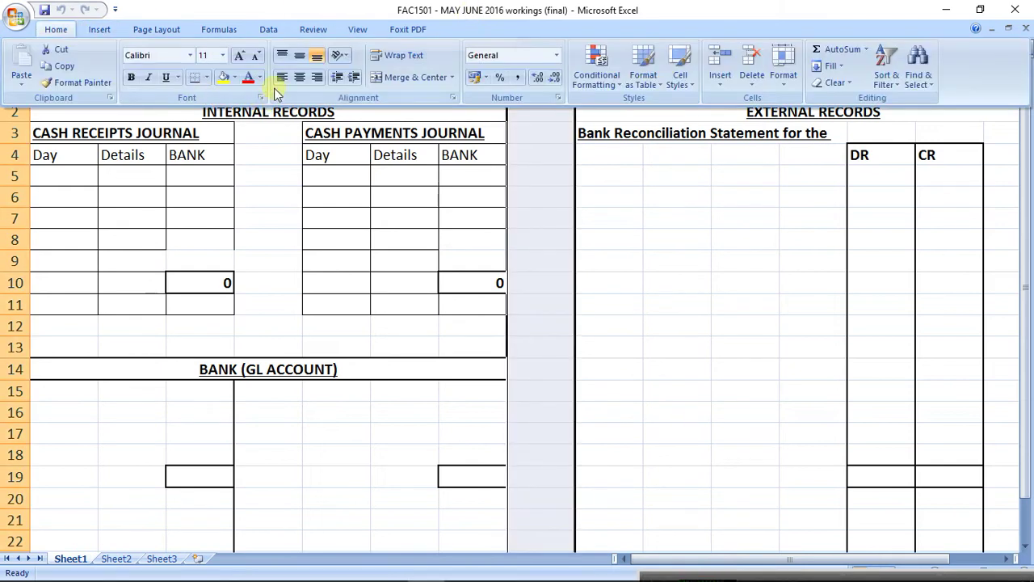
pyautogui.click(234, 78)
pyautogui.click(236, 111)
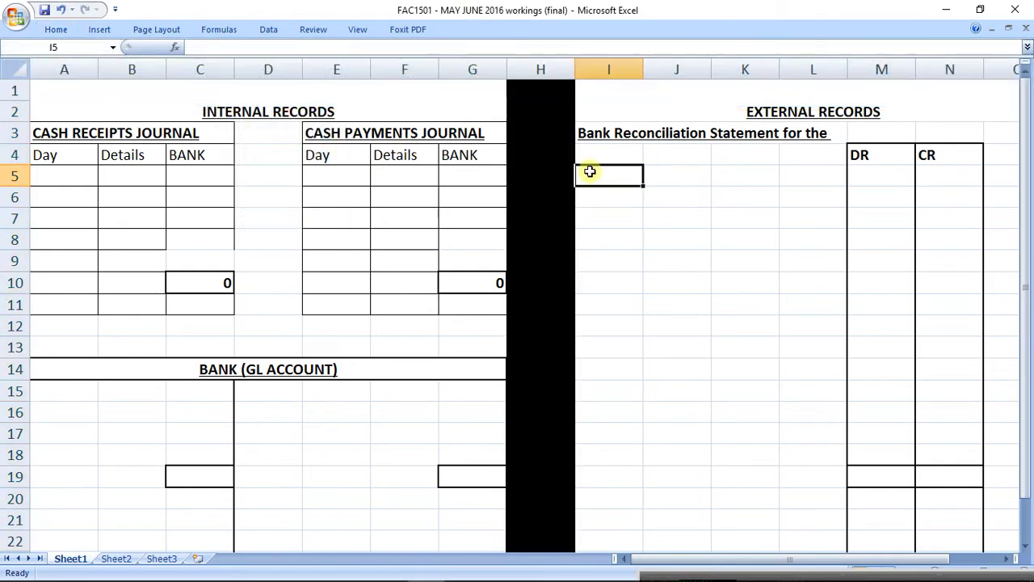
# Step: Switch to the exam paper in Adobe Acrobat Reader and read the DG Stores April 2015 information on page 10
pyautogui.hotkey('alt', 'Tab')
pyautogui.press('Tab')
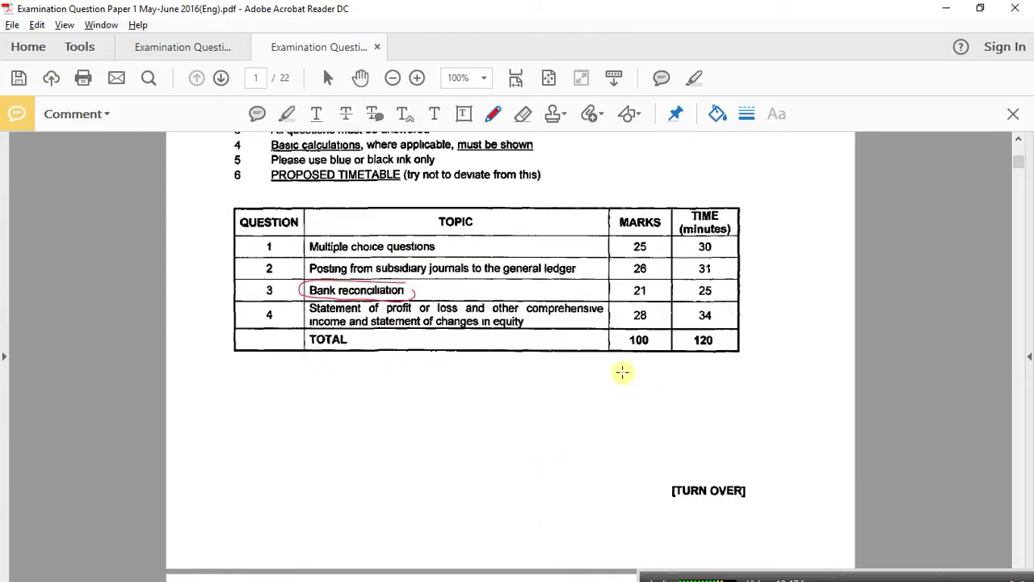
pyautogui.scroll(-5, 617, 342)
pyautogui.scroll(-20, 626, 347)
pyautogui.scroll(-15, 650, 349)
pyautogui.scroll(-2, 651, 349)
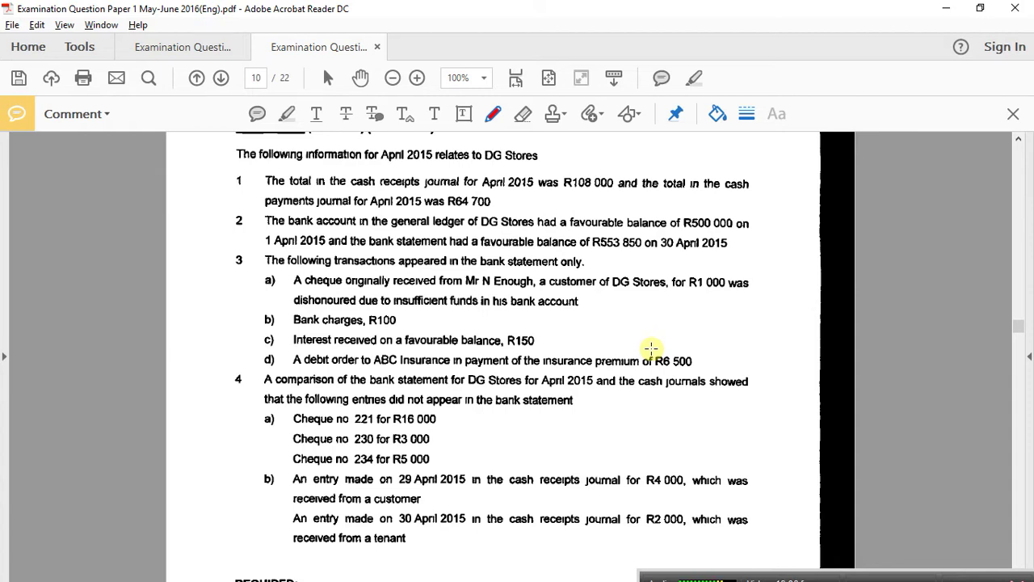
# Step: Return to the Excel workbook and enter total as the detail in B5 of the cash receipts journal and F5 of the cash payments journal
pyautogui.hotkey('alt', 'Tab')
pyautogui.click(135, 181)
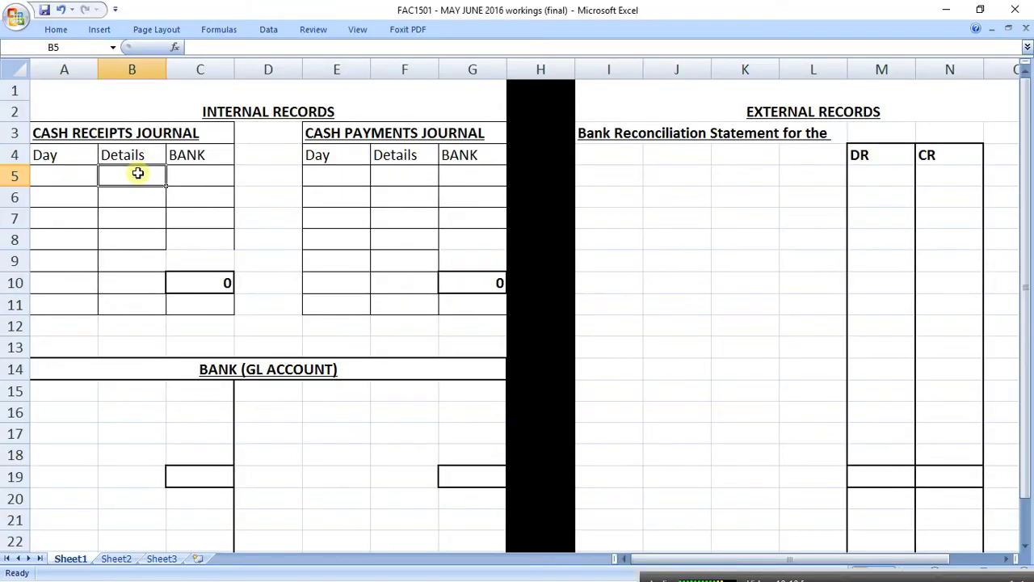
pyautogui.write('total')
pyautogui.press('Tab')
pyautogui.press('Tab')
pyautogui.press('Tab')
pyautogui.press('Tab')
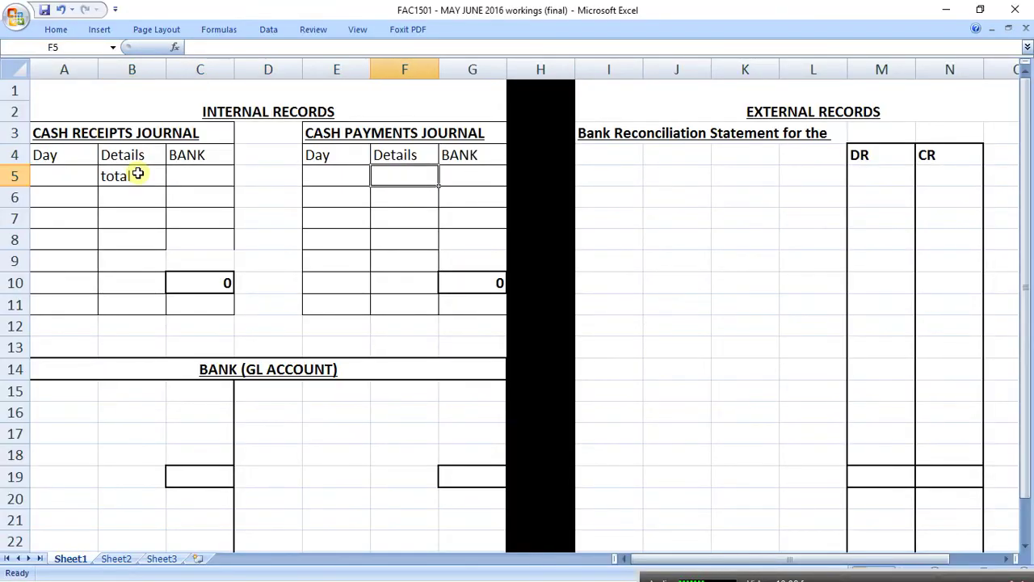
pyautogui.write('toal')
pyautogui.press('Tab')
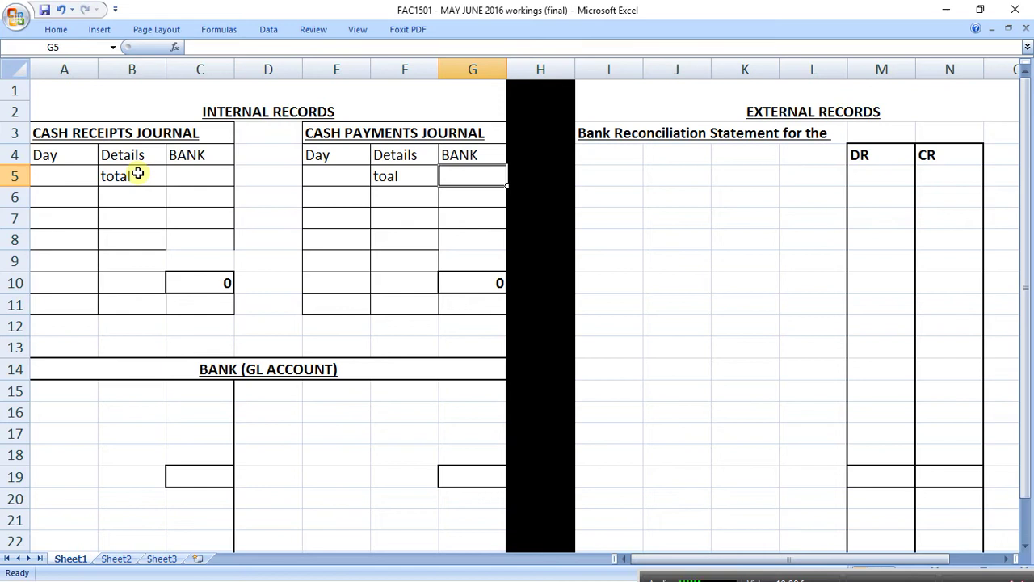
pyautogui.press('Left')
pyautogui.write('total')
pyautogui.press('Return')
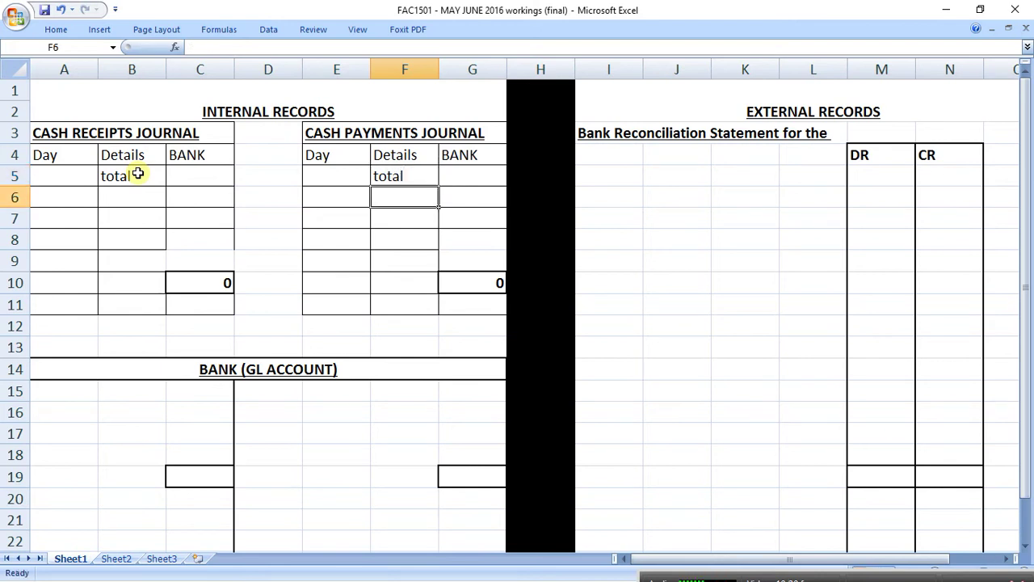
# Step: Enter 108000 in C5 as the bank amount for the cash receipts journal total
pyautogui.press('Up')
pyautogui.press('Left')
pyautogui.press('Left')
pyautogui.press('Left')
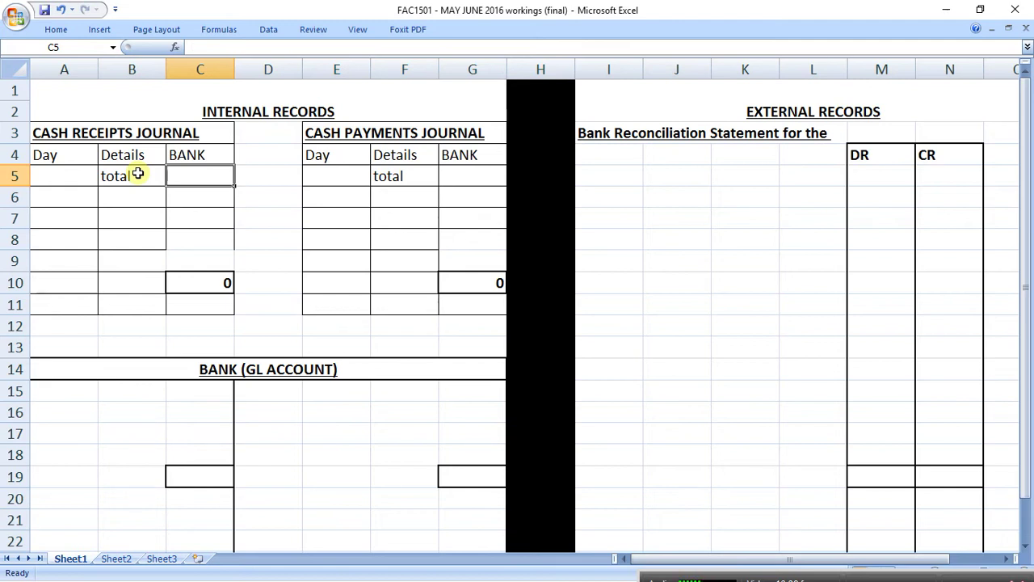
pyautogui.write('108000')
pyautogui.press('Tab')
# Step: Delete the sum formulas from total cells G10 and C10 in the two cash journals
pyautogui.press('Tab')
pyautogui.press('Tab')
pyautogui.press('Tab')
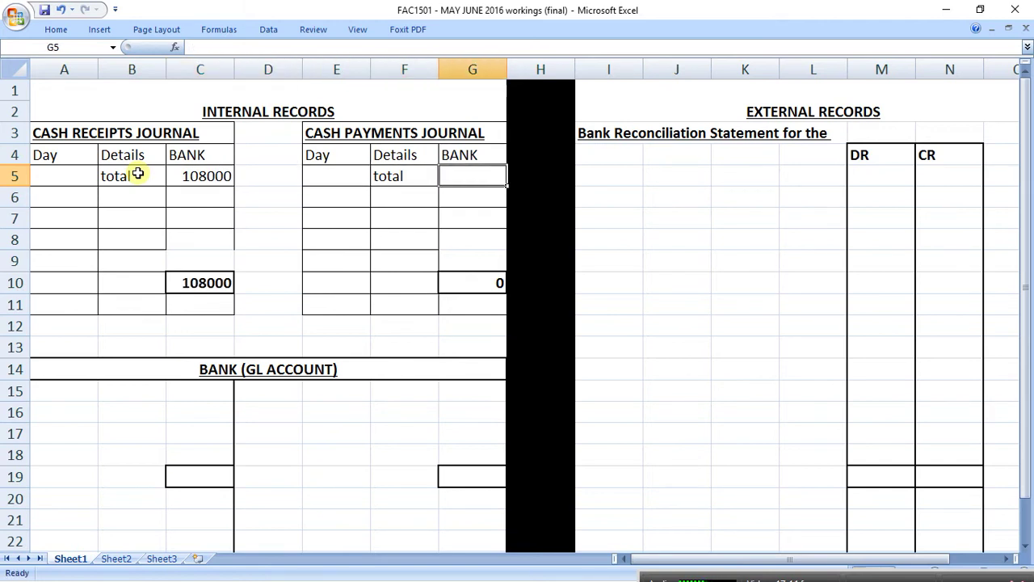
pyautogui.press('Down')
pyautogui.press('Down')
pyautogui.press('Down')
pyautogui.press('Down')
pyautogui.press('Down')
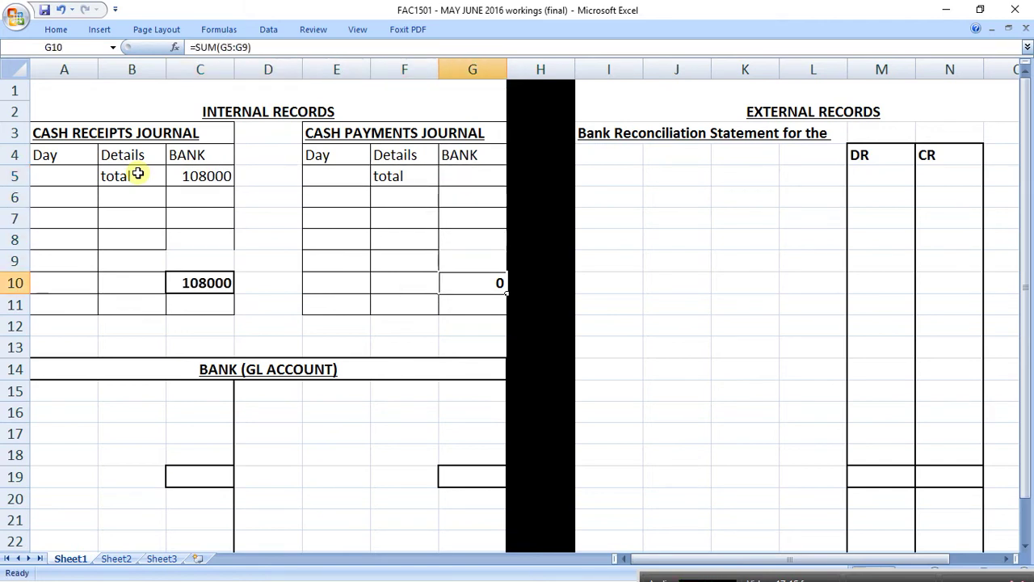
pyautogui.press('Delete')
pyautogui.press('Left')
pyautogui.press('Left')
pyautogui.press('Left')
pyautogui.press('Left')
pyautogui.press('Delete')
pyautogui.press('Up')
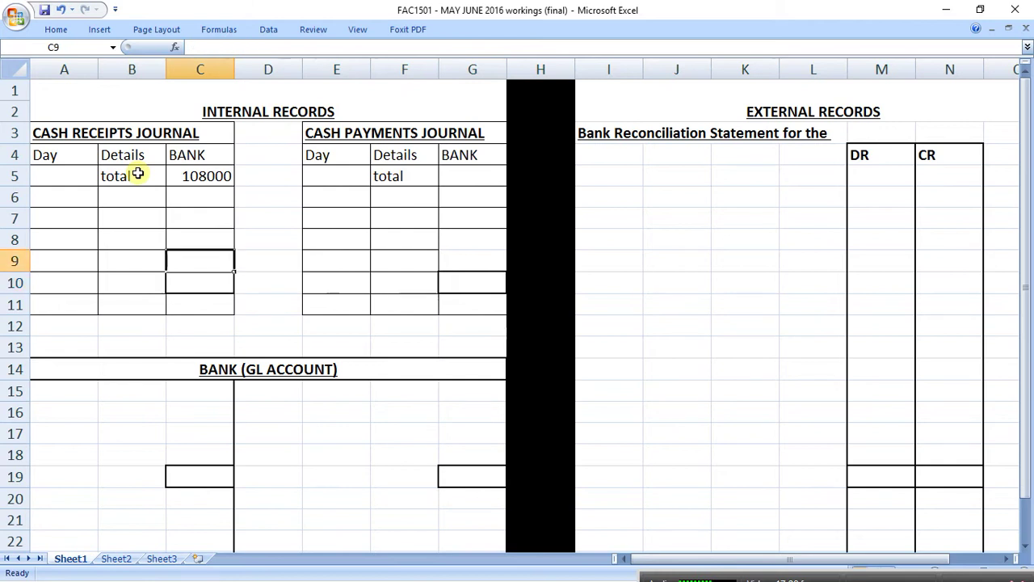
# Step: Enter 64700 in G5 as the bank amount for the cash payments journal total
pyautogui.press('Up')
pyautogui.press('Up')
pyautogui.press('Up')
pyautogui.press('Up')
pyautogui.press('Tab')
pyautogui.press('Tab')
pyautogui.press('Tab')
pyautogui.press('Tab')
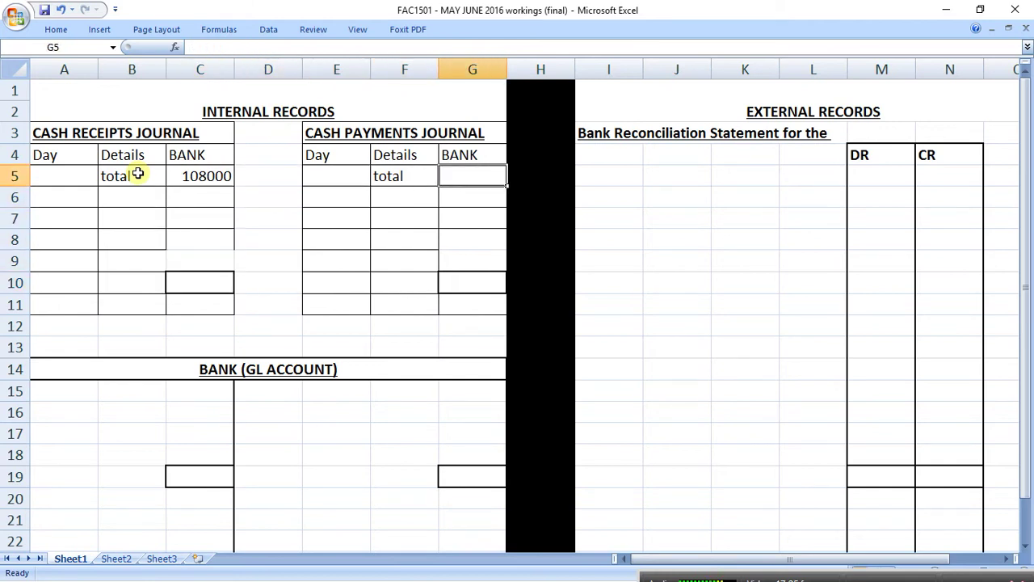
pyautogui.write('64700')
pyautogui.press('Return')
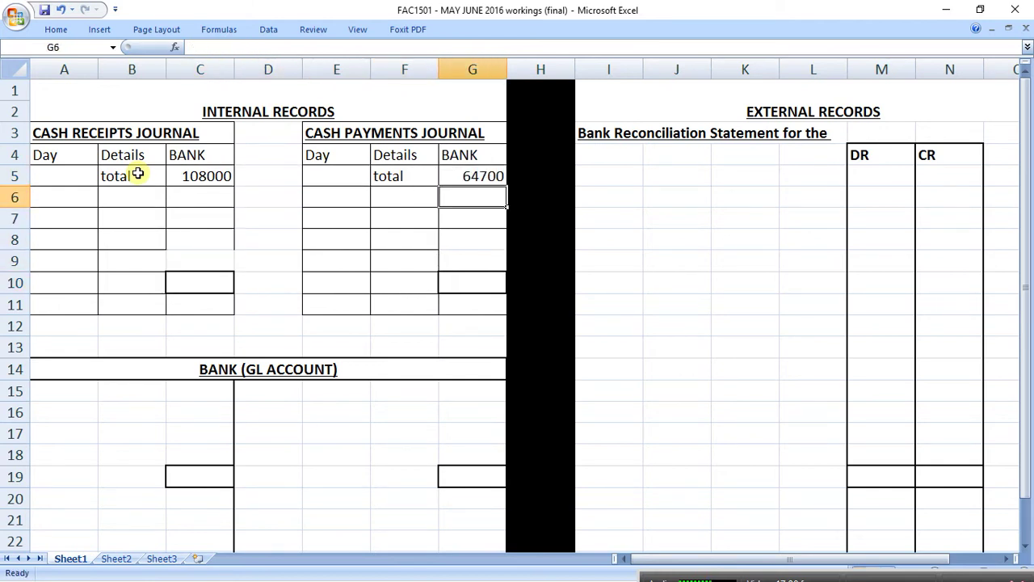
# Step: Check the exam paper, then record the opening ledger balance in the Excel bank account with 1/4 Balance b/d in A15 and 500000 in C15
pyautogui.hotkey('alt', 'Tab')
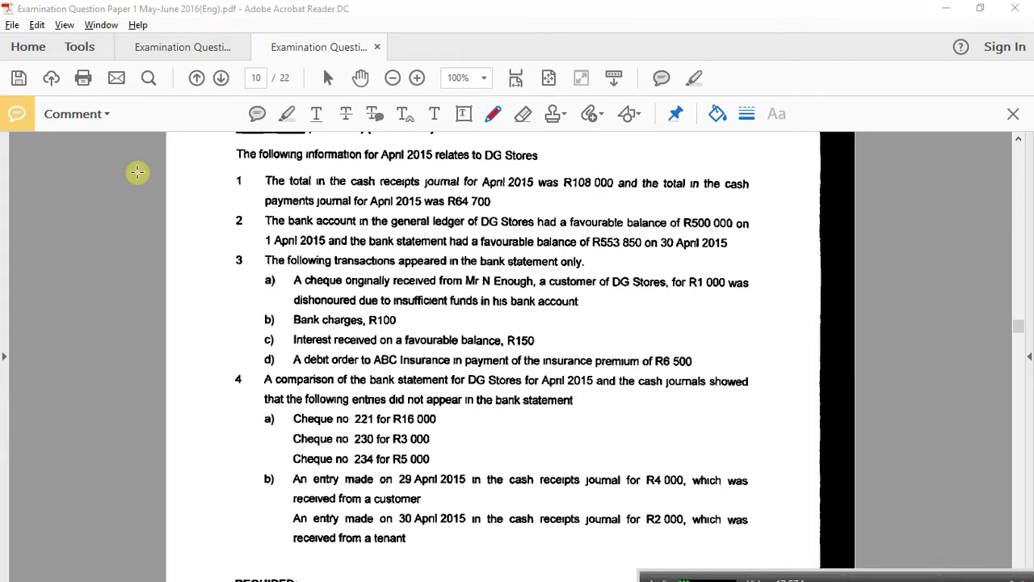
pyautogui.hotkey('alt', 'Tab')
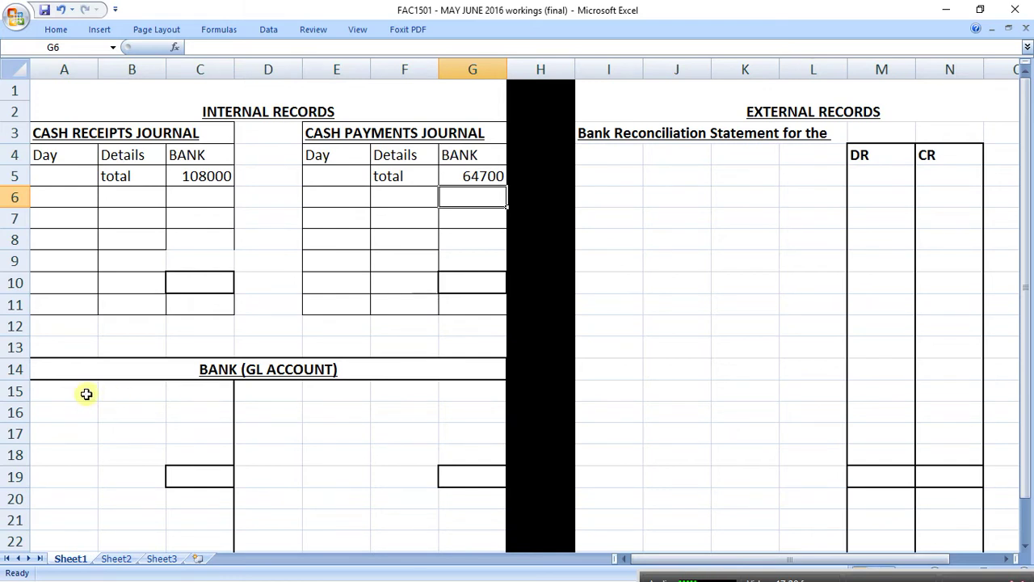
pyautogui.click(87, 394)
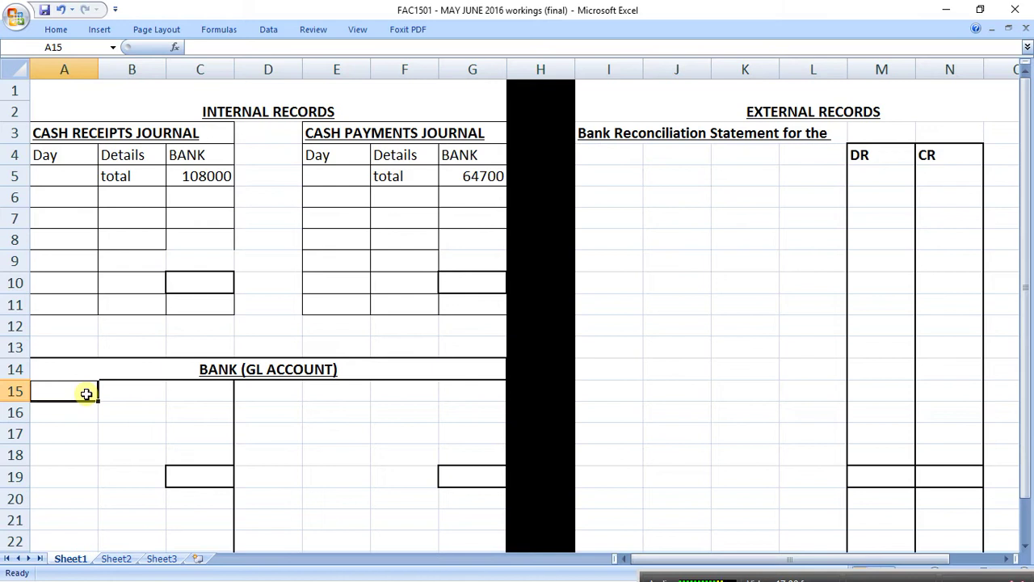
pyautogui.write('1/4 Balan')
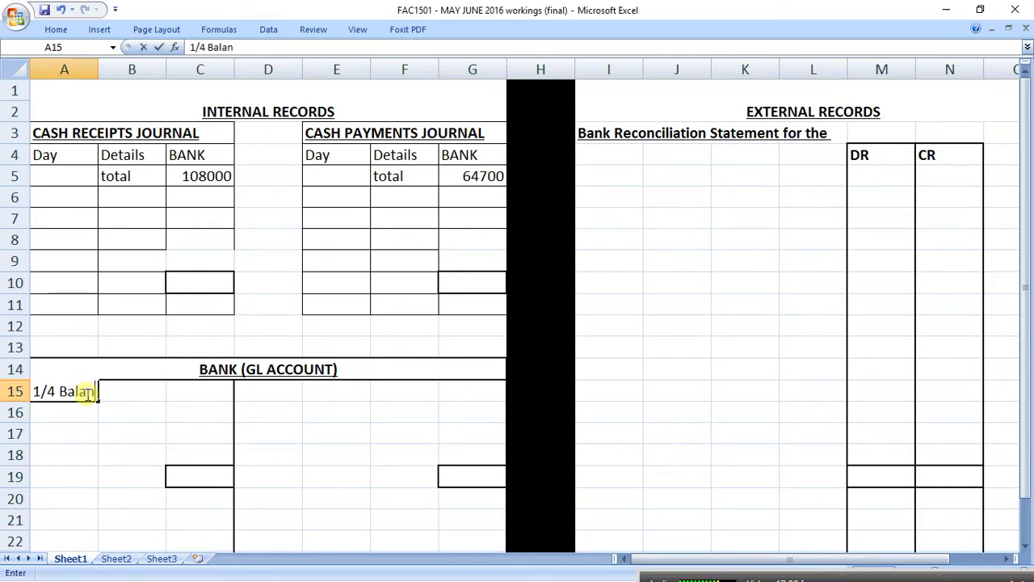
pyautogui.write('ce b/d')
pyautogui.press('Return')
pyautogui.press('Up')
pyautogui.press('Right')
pyautogui.press('Right')
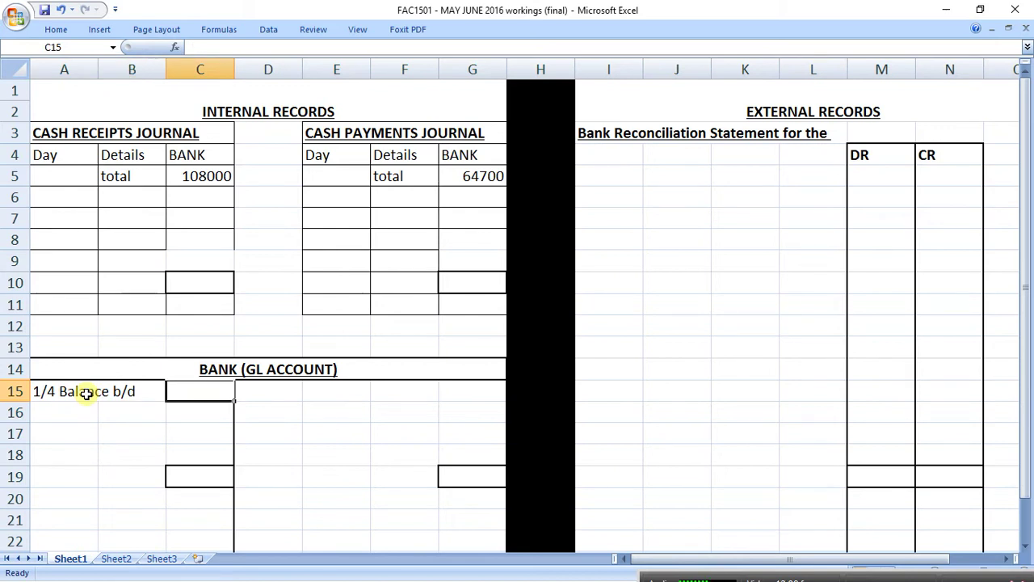
pyautogui.write('5000')
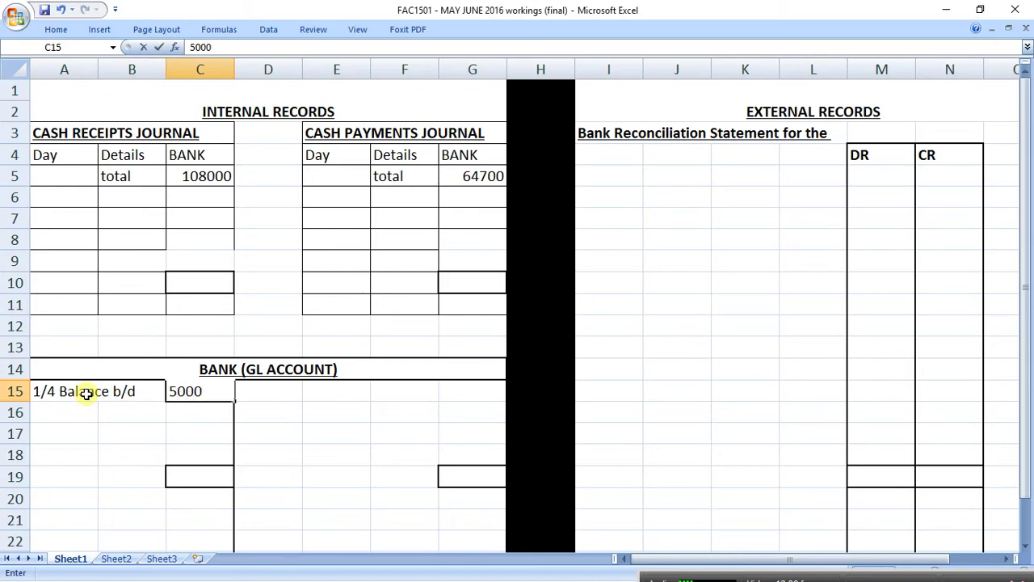
pyautogui.write('00')
pyautogui.press('Return')
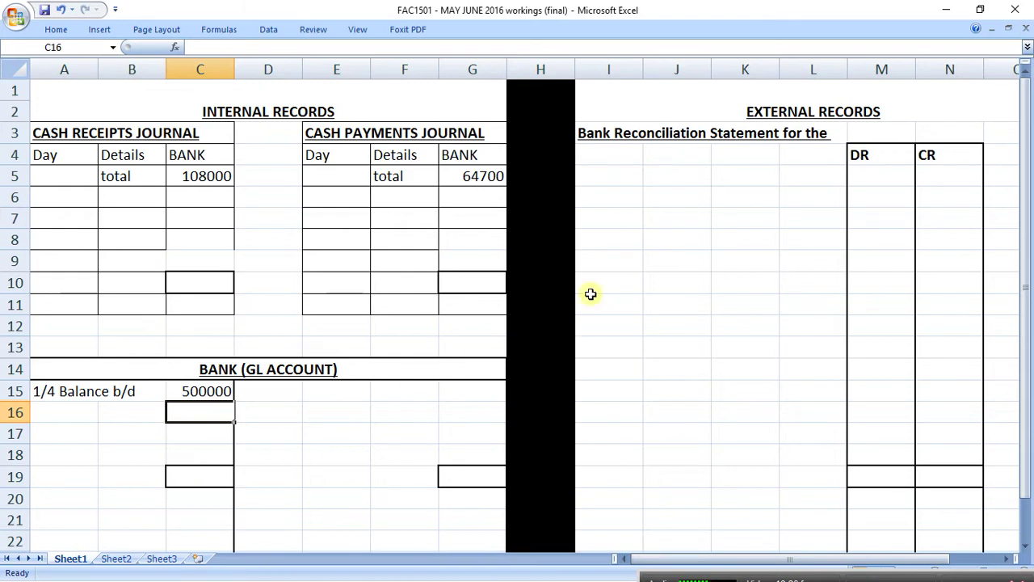
# Step: Enter the label Balance as per the bank statement in I5 of the bank reconciliation statement
pyautogui.click(628, 185)
pyautogui.write('Balna')
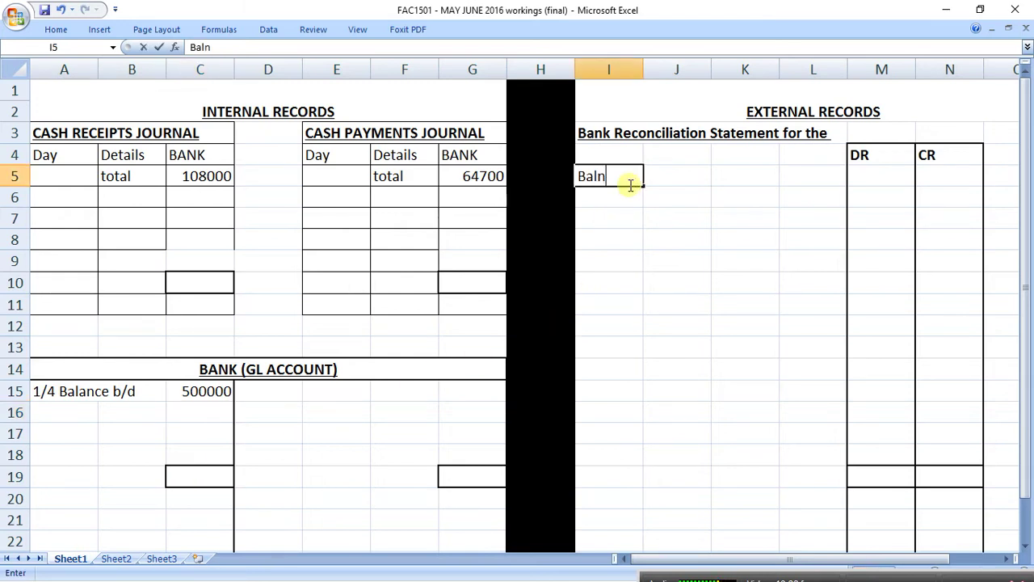
pyautogui.press('BackSpace')
pyautogui.press('BackSpace')
pyautogui.write('ance as per the b')
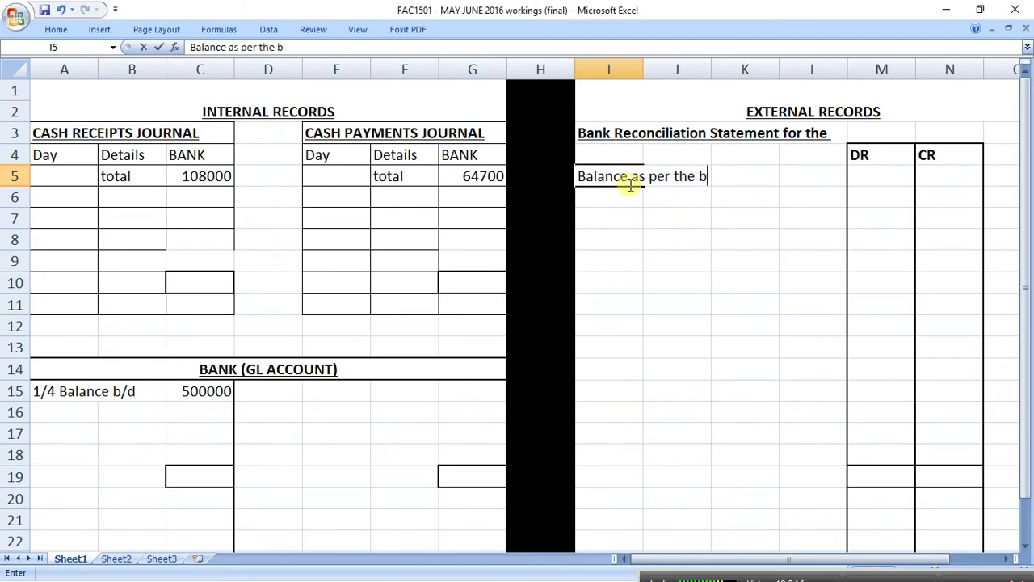
pyautogui.write('ank statement')
pyautogui.press('Return')
pyautogui.press('Up')
pyautogui.press('Right')
pyautogui.press('Right')
pyautogui.press('Right')
pyautogui.press('Right')
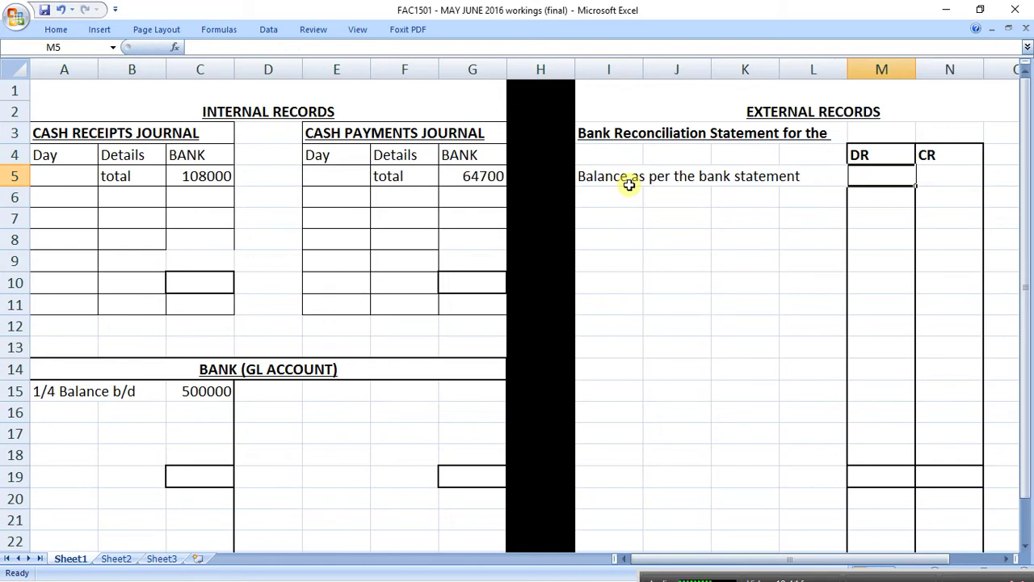
# Step: Underline "favourable balance of R553 850" in item 2 of the exam paper in Adobe Acrobat Reader, then return to Excel
pyautogui.hotkey('alt', 'Tab')
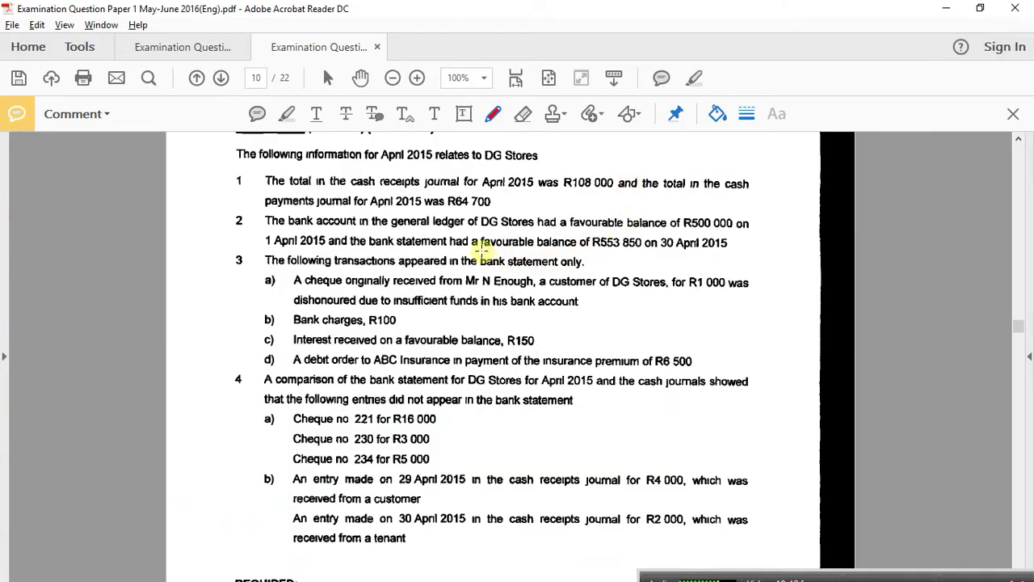
pyautogui.moveTo(491, 250); pyautogui.dragTo(651, 253)
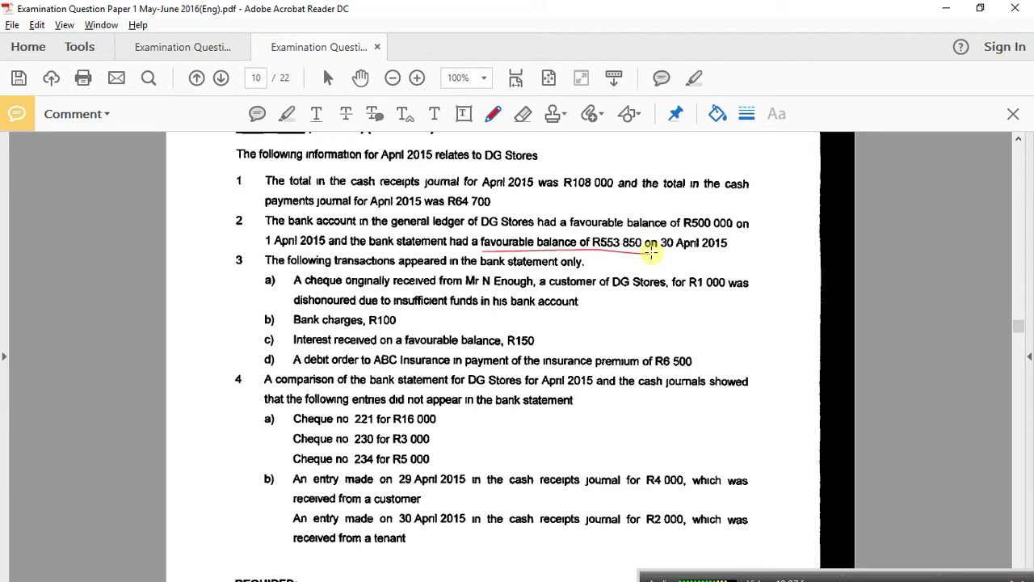
pyautogui.hotkey('alt', 'Tab')
# Step: Enter 553850 in N5 of the CR column as the balance per the bank statement
pyautogui.click(864, 211)
pyautogui.rightClick(898, 216)
pyautogui.click(953, 173)
pyautogui.write('553')
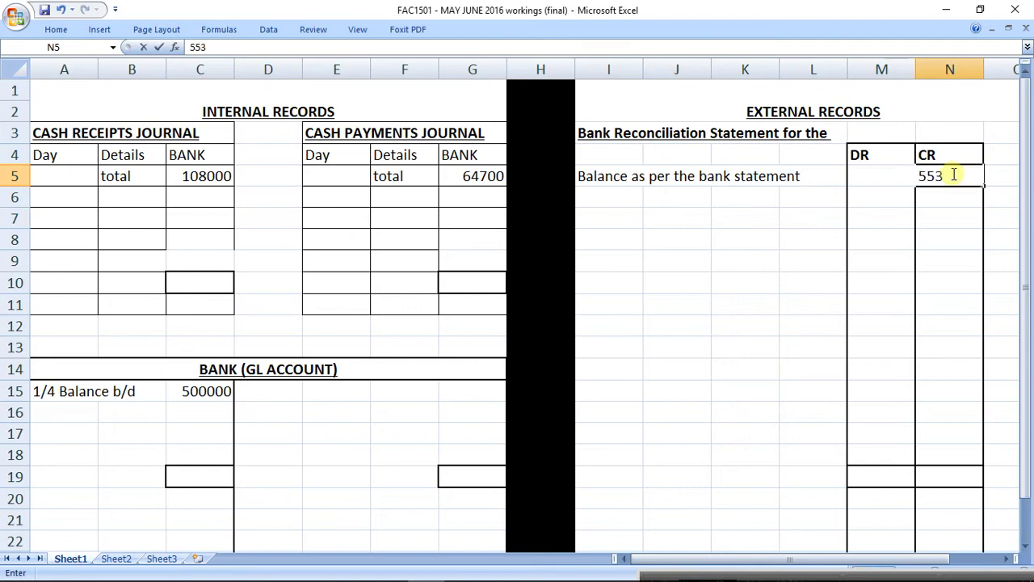
pyautogui.hotkey('alt', 'Tab')
pyautogui.hotkey('alt', 'Tab')
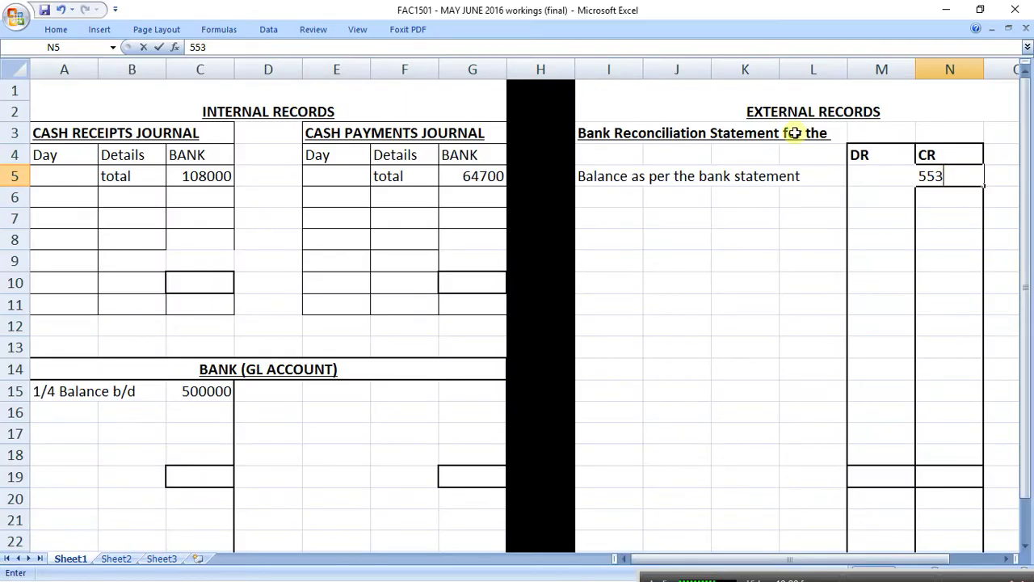
pyautogui.click(965, 173)
pyautogui.write('850')
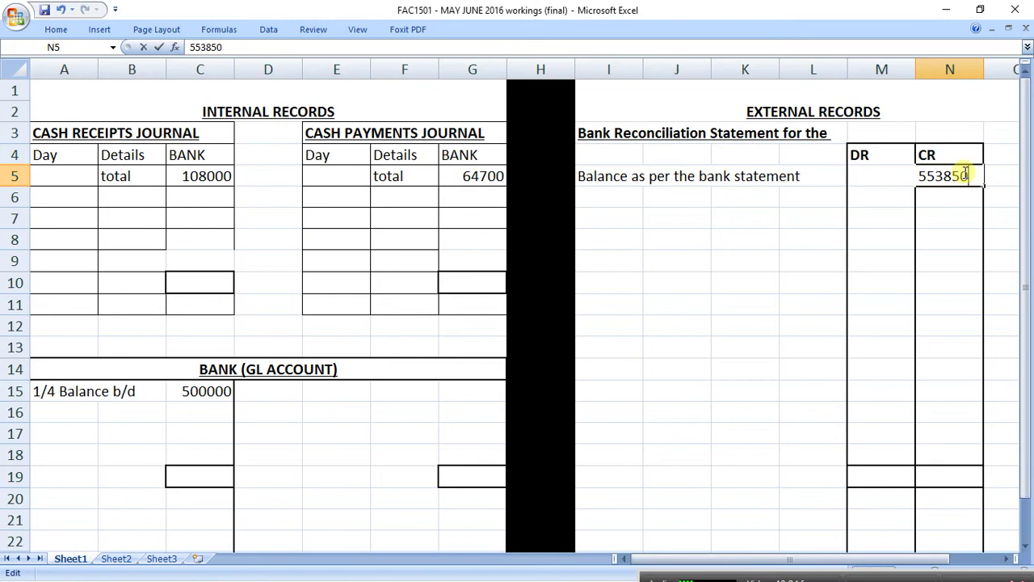
pyautogui.press('Return')
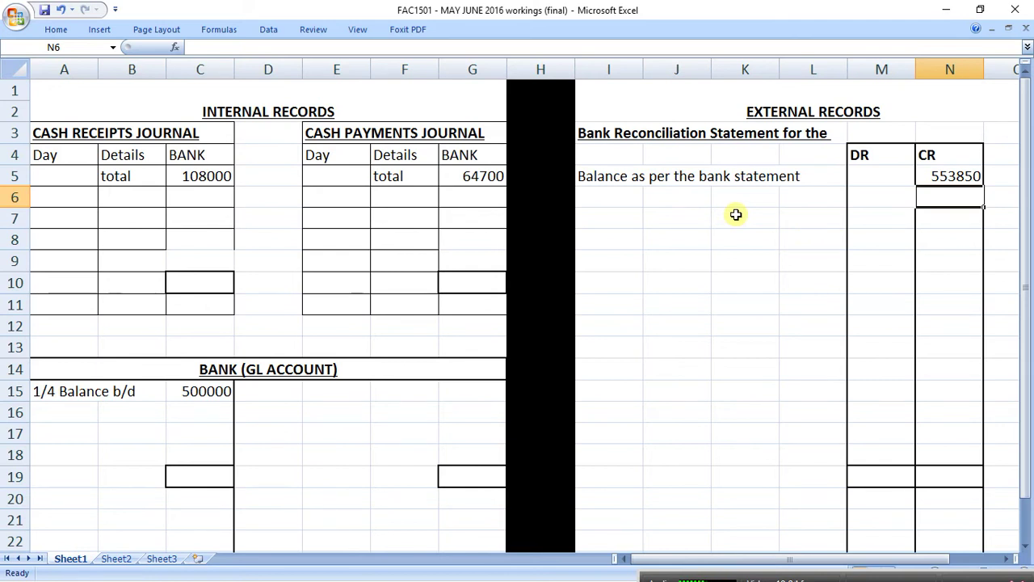
# Step: Check item 3 a) in the Acrobat Reader exam paper and enter cheque R/D in F6 of the Excel cash payments journal
pyautogui.hotkey('alt', 'Tab')
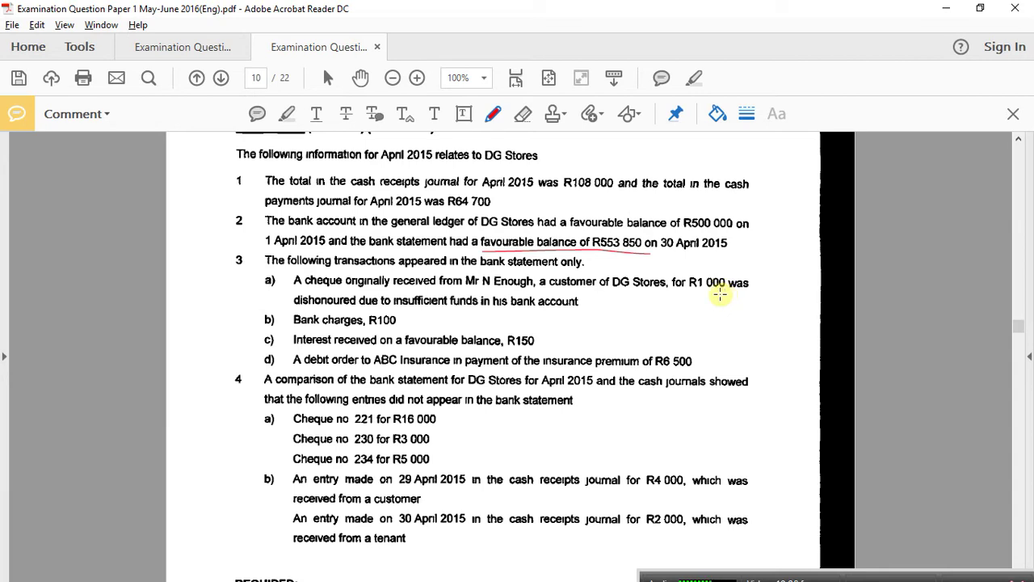
pyautogui.hotkey('alt', 'Tab')
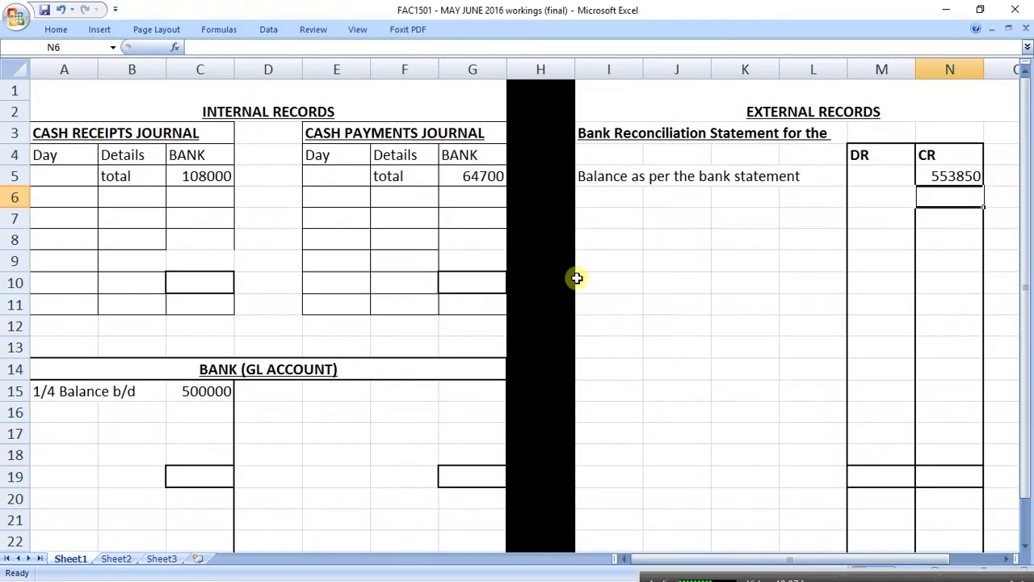
pyautogui.click(391, 212)
pyautogui.press('Up')
pyautogui.write('cheque ')
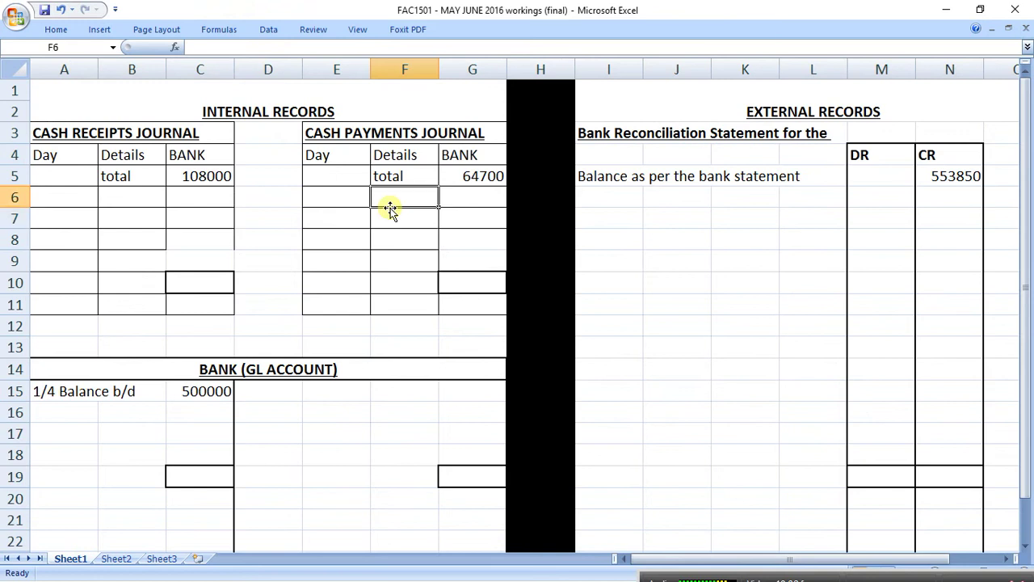
pyautogui.write('R/D')
pyautogui.press('Tab')
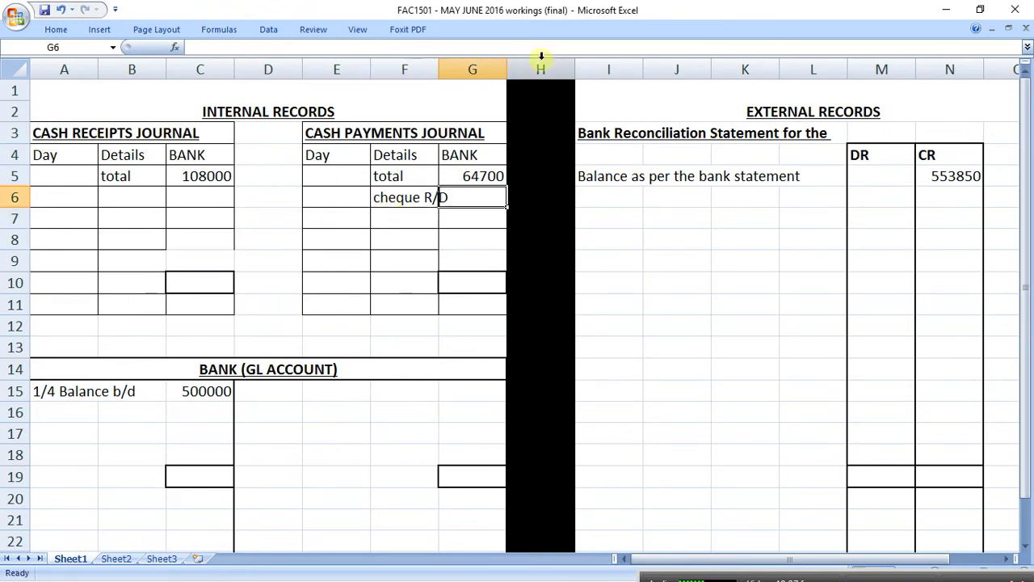
# Step: Widen column F, narrow blank column D and enter 1000 in G6 for the dishonoured cheque
pyautogui.moveTo(439, 72); pyautogui.dragTo(449, 72)
pyautogui.moveTo(303, 71); pyautogui.dragTo(251, 75)
pyautogui.write('1000')
pyautogui.press('Return')
pyautogui.moveTo(395, 78); pyautogui.dragTo(405, 74)
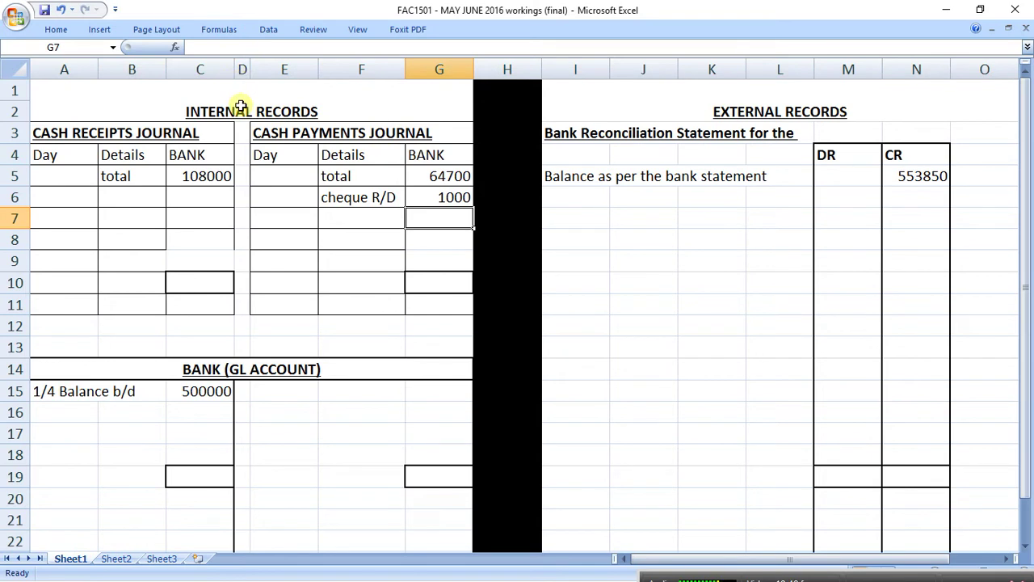
# Step: Add bank charges of 100 to row 7 of the cash payments journal
pyautogui.click(349, 221)
pyautogui.write('bank cha')
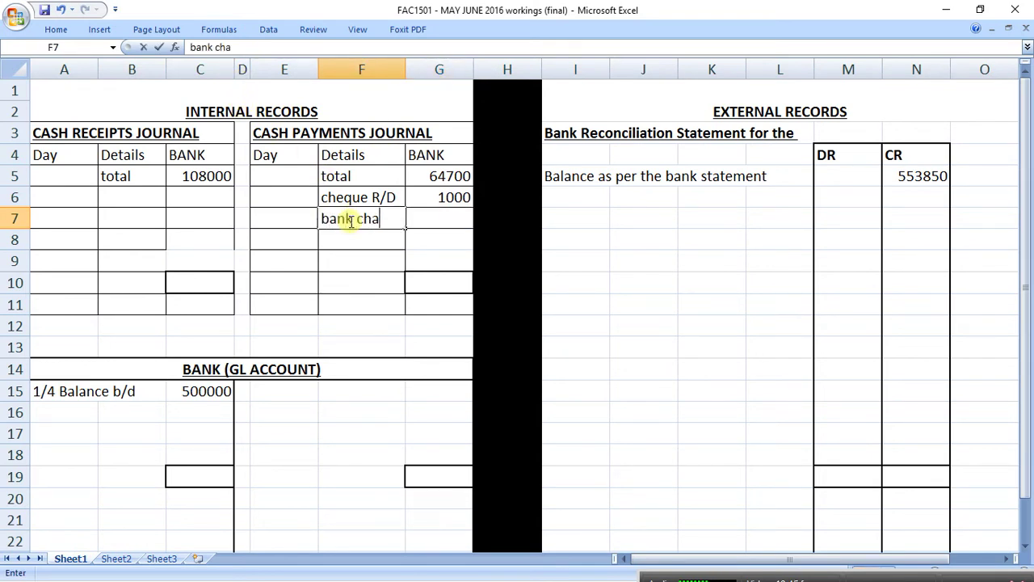
pyautogui.write('rges')
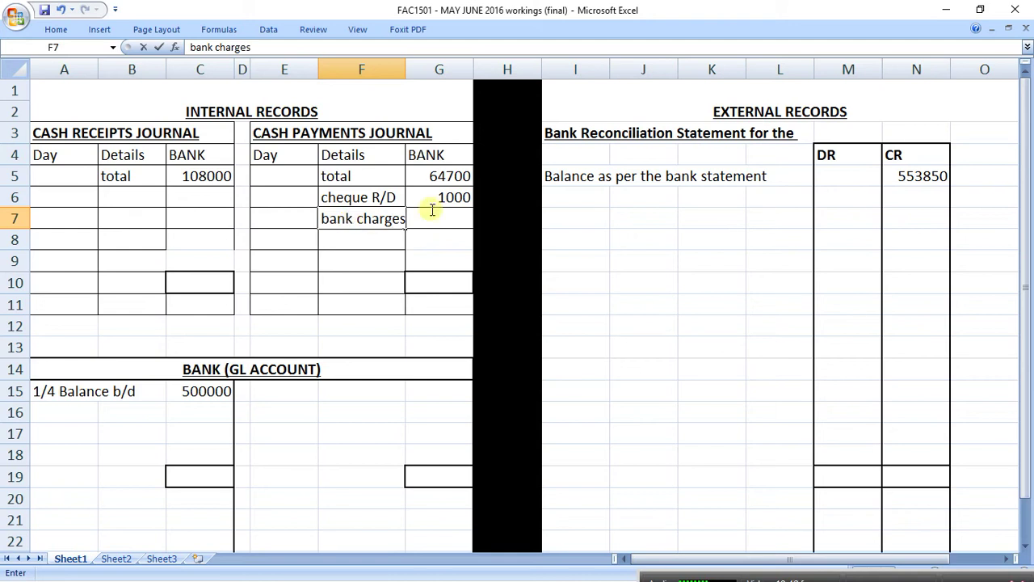
pyautogui.click(414, 71)
pyautogui.click(450, 212)
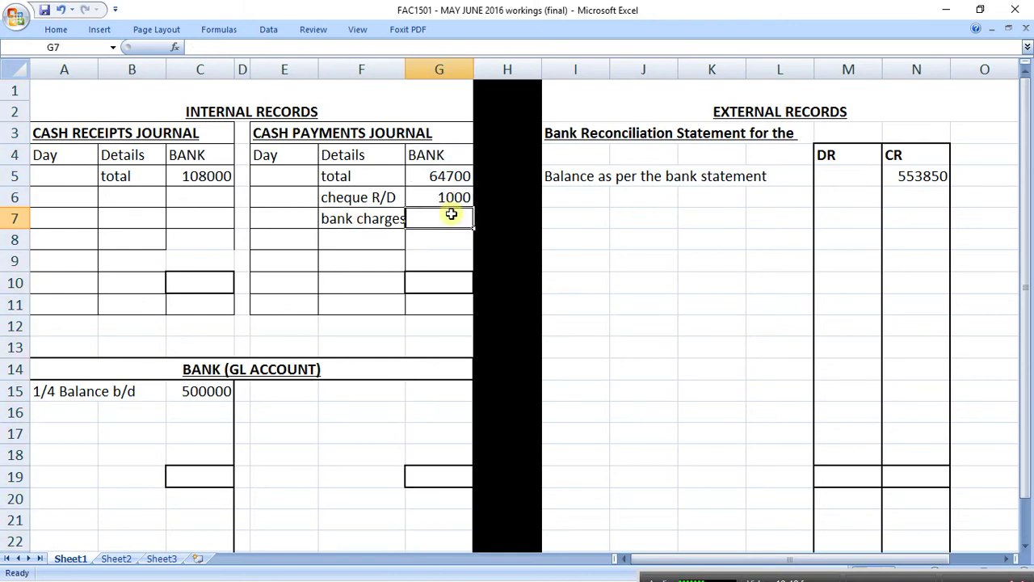
pyautogui.write('100')
pyautogui.press('Return')
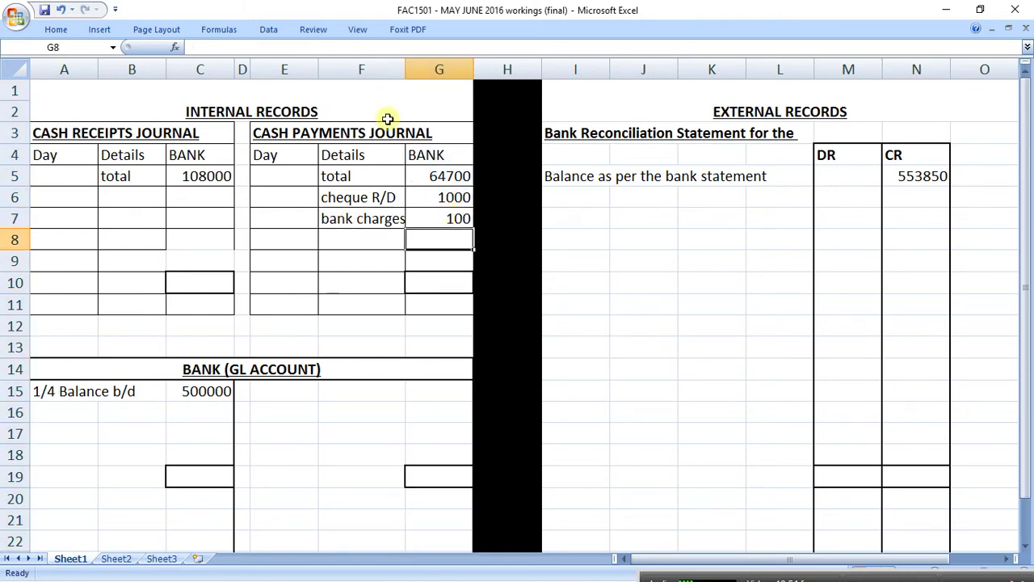
# Step: Enter interest income in B6 of the cash receipts journal, widening column F slightly and narrowing column A
pyautogui.moveTo(410, 75); pyautogui.dragTo(412, 74)
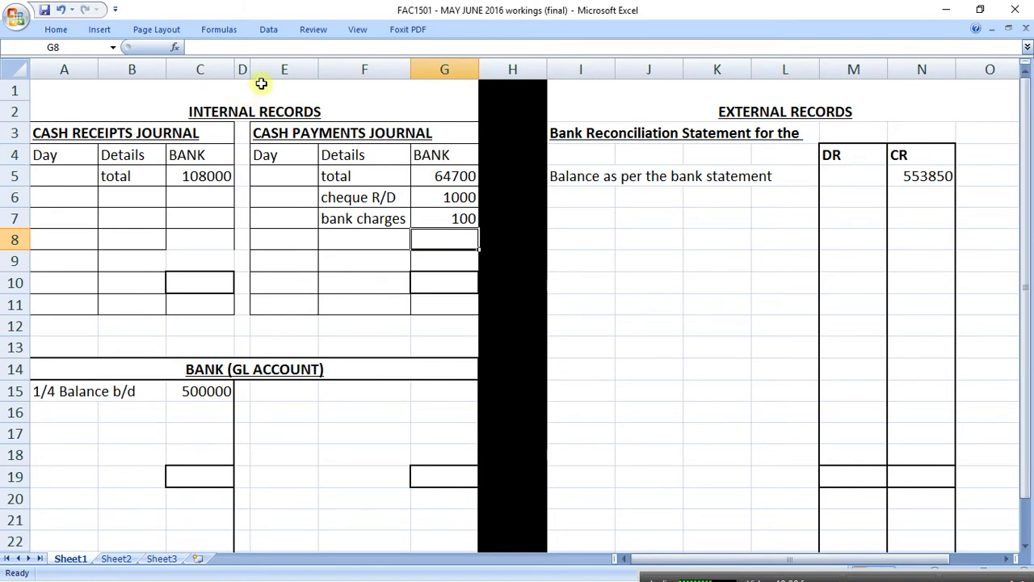
pyautogui.click(148, 198)
pyautogui.write('interest income')
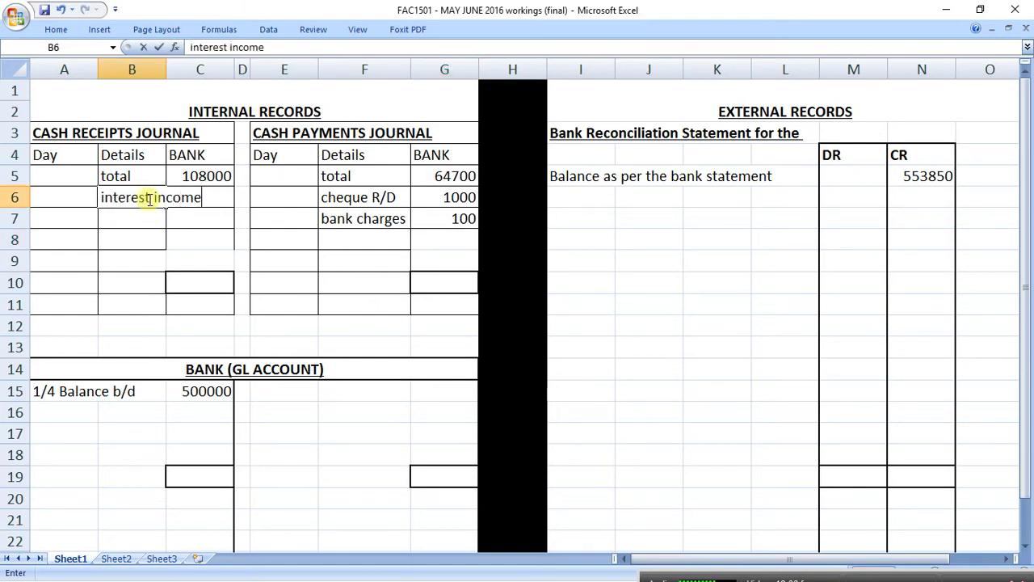
pyautogui.press('Return')
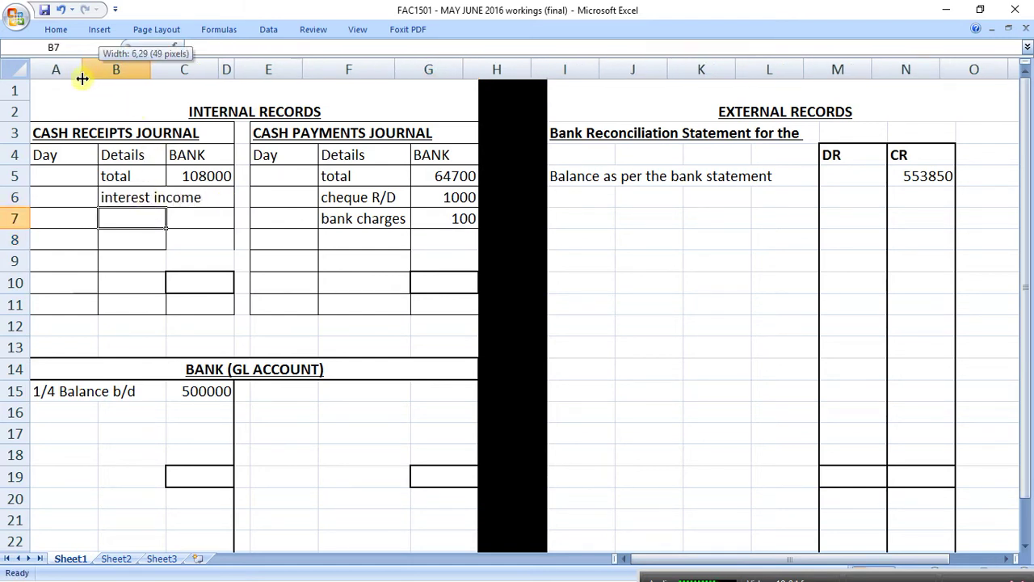
pyautogui.moveTo(81, 78); pyautogui.dragTo(81, 78)
# Step: Enter 1 April as the date of the total row in A5 of the cash receipts journal
pyautogui.click(52, 172)
pyautogui.write('31/4')
pyautogui.press('Return')
pyautogui.press('Up')
pyautogui.press('Right')
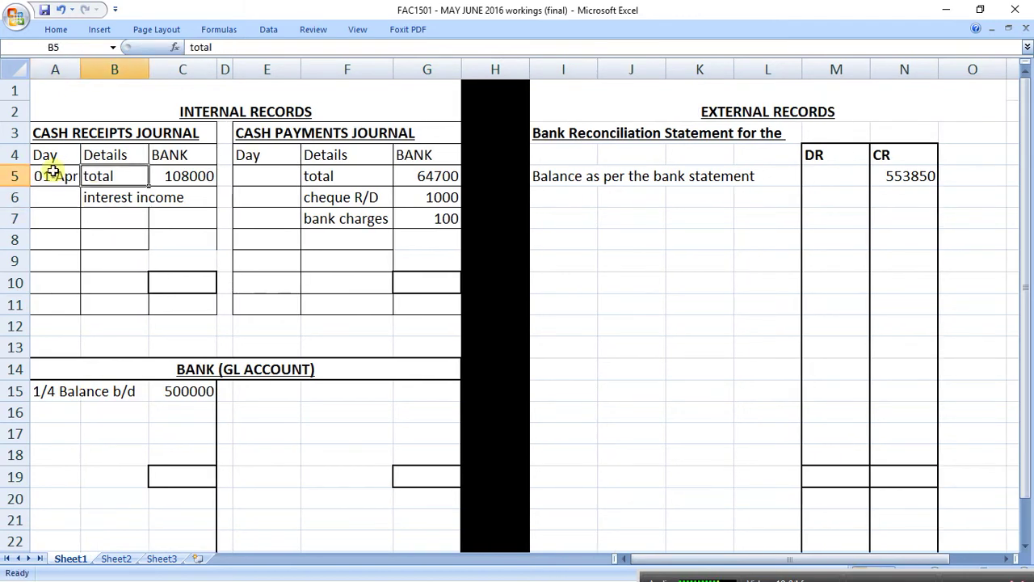
pyautogui.press('Right')
pyautogui.press('Right')
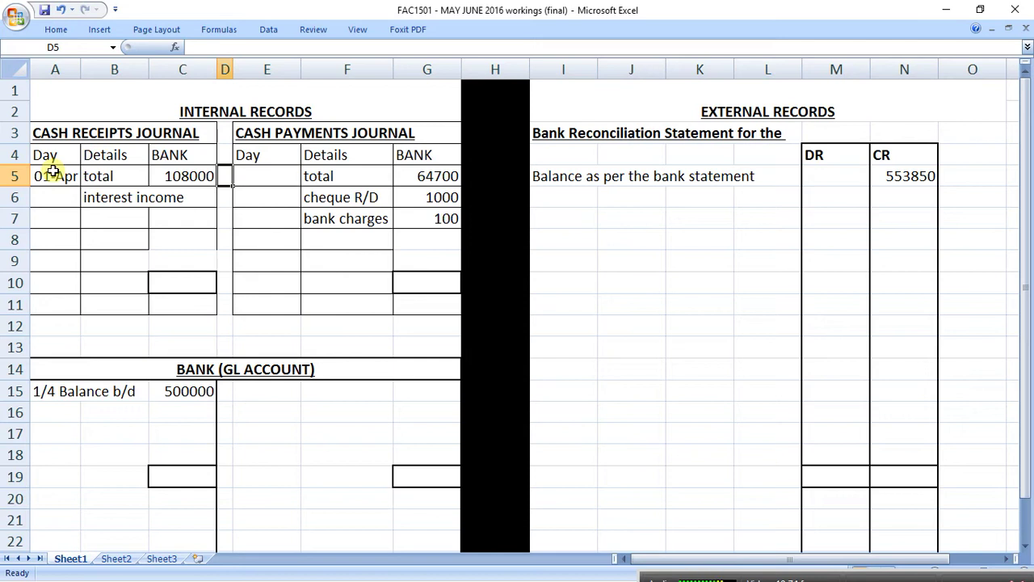
# Step: Enter the date 30/4 in A6 for the interest income row
pyautogui.click(64, 199)
pyautogui.write('30/4')
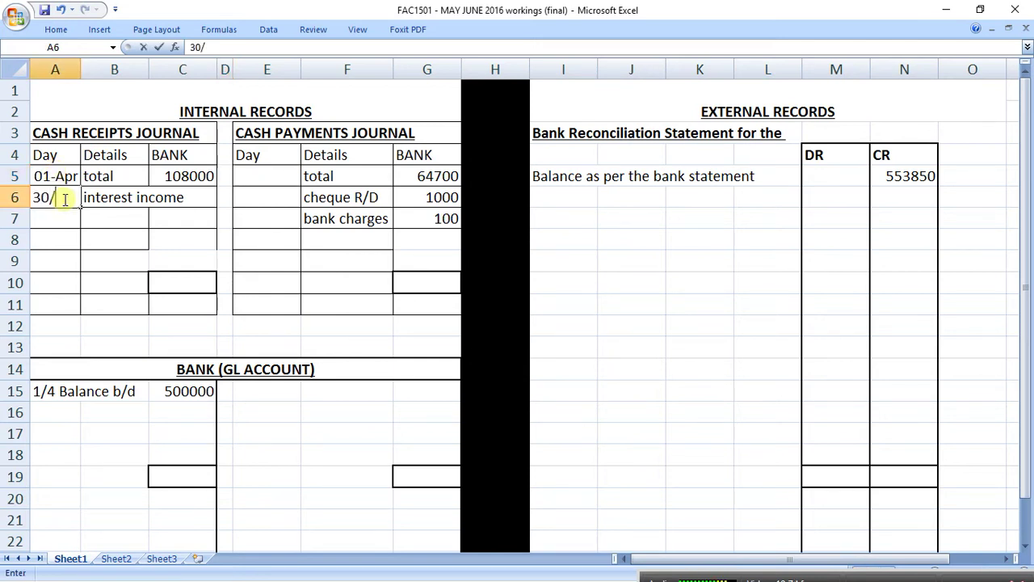
pyautogui.press('Return')
pyautogui.press('Up')
pyautogui.press('Right')
pyautogui.press('Right')
pyautogui.press('Right')
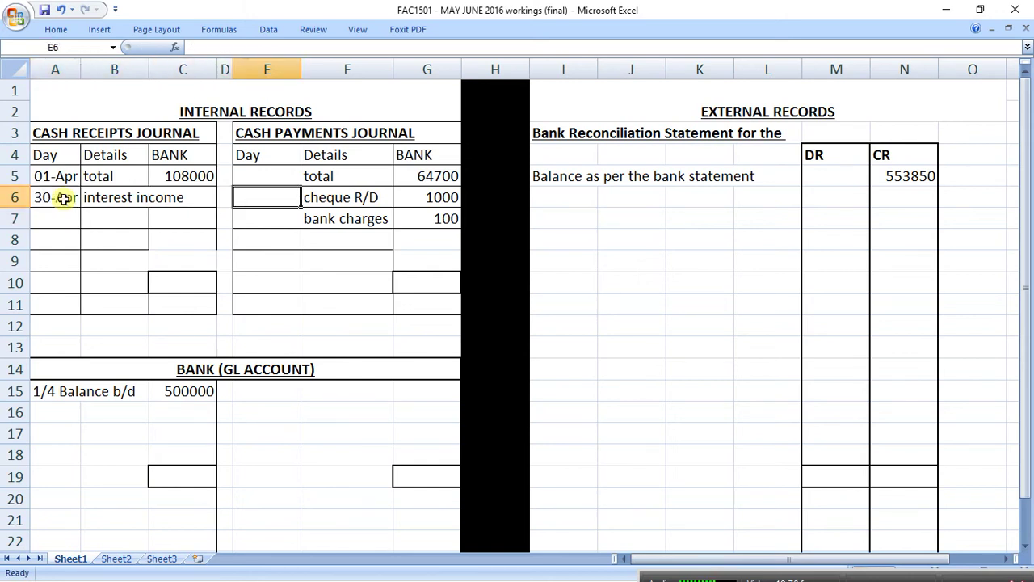
# Step: Copy the 30-Apr date from A6 into A5 for the cash receipts total
pyautogui.press('Right')
pyautogui.press('Up')
pyautogui.press('Left')
pyautogui.press('Left')
pyautogui.press('Left')
pyautogui.press('Left')
pyautogui.press('Down')
pyautogui.hotkey('ctrl', 'c')
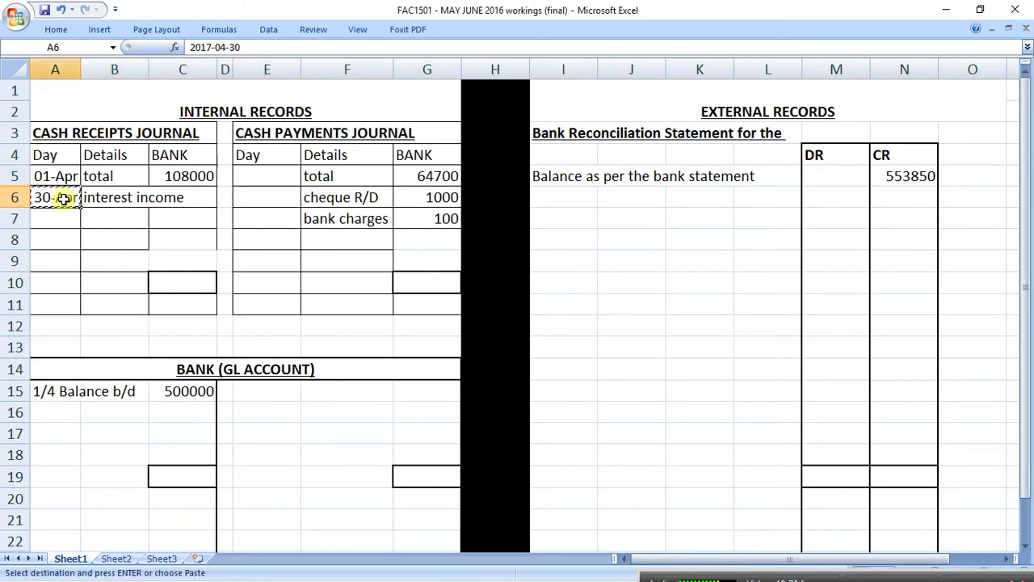
pyautogui.press('Up')
pyautogui.hotkey('ctrl', 'v')
# Step: Paste the 30-Apr date into the narrow spacer cell D5 and clear it again
pyautogui.press('Right')
pyautogui.press('Right')
pyautogui.press('Right')
pyautogui.hotkey('ctrl', 'v')
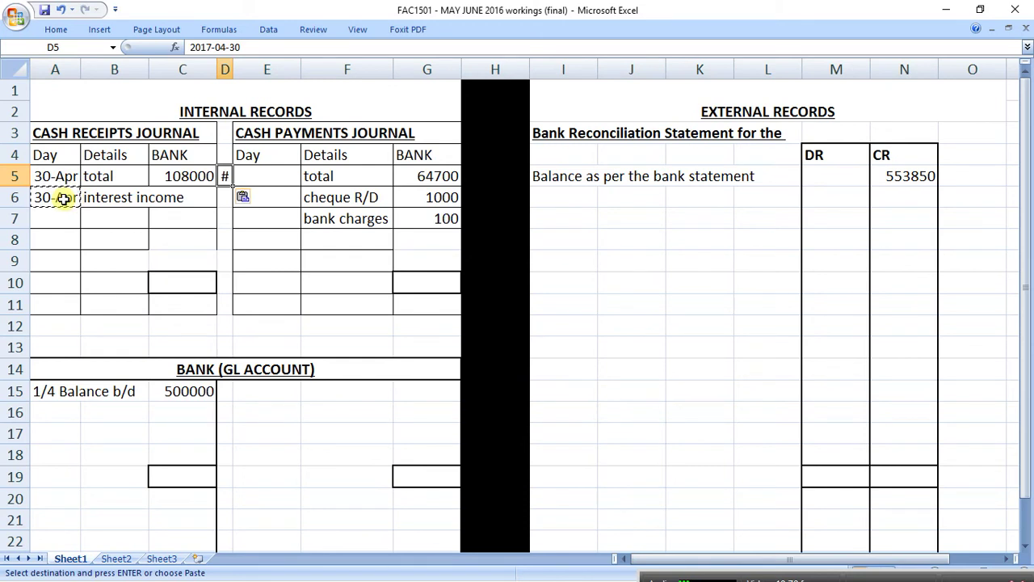
pyautogui.press('Delete')
pyautogui.press('Right')
# Step: Copy the 30-Apr date from A5 into E5, the Day column of the cash payments journal
pyautogui.press('Left')
pyautogui.press('Left')
pyautogui.press('Left')
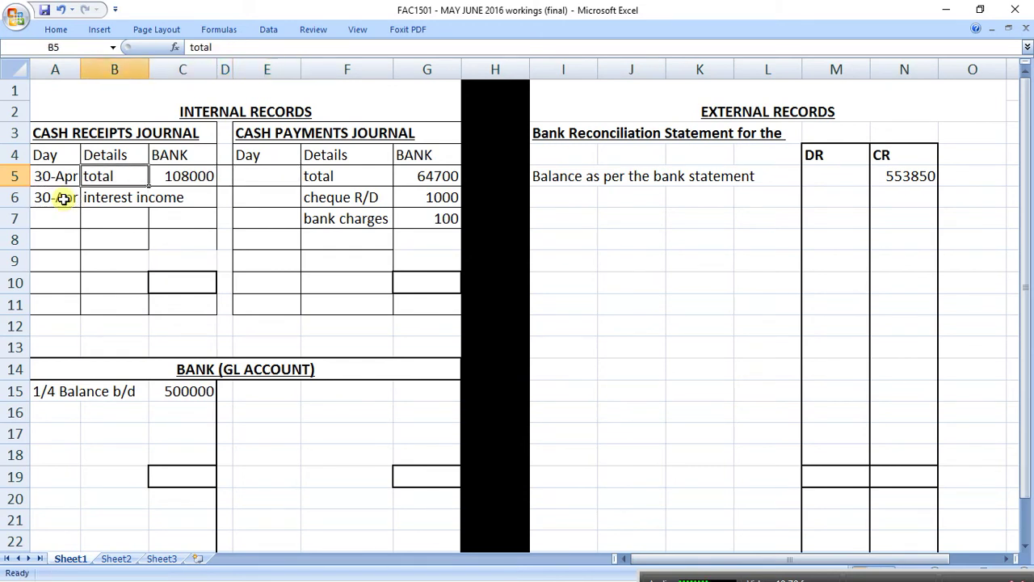
pyautogui.press('Left')
pyautogui.hotkey('ctrl', 'c')
pyautogui.press('Right')
pyautogui.press('Right')
pyautogui.press('Right')
pyautogui.press('Right')
pyautogui.hotkey('ctrl', 'v')
# Step: Clear the date from A6 in the interest income row
pyautogui.press('Down')
pyautogui.press('Left')
pyautogui.press('Left')
pyautogui.press('Left')
pyautogui.press('Left')
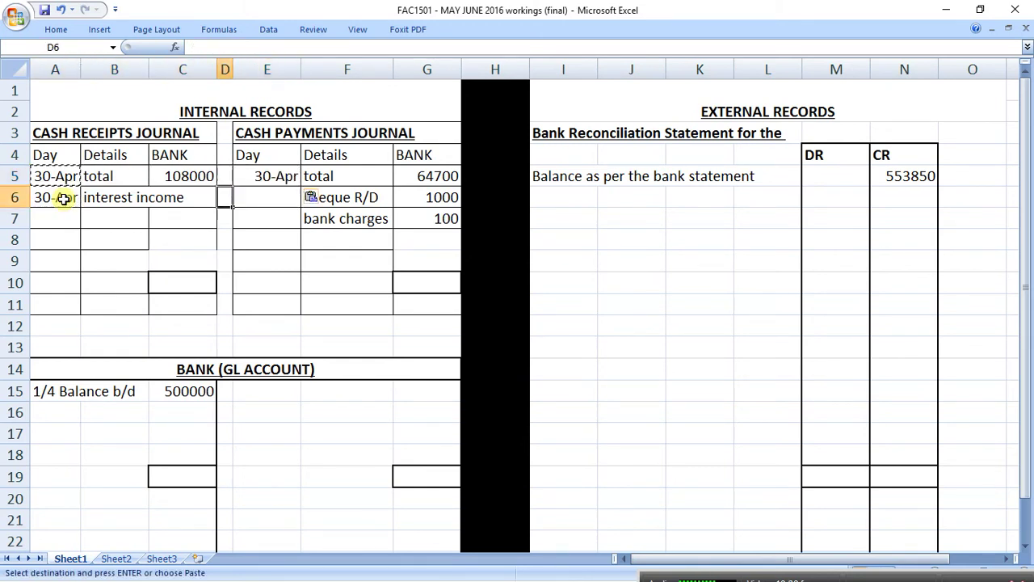
pyautogui.press('Delete')
pyautogui.press('Right')
pyautogui.press('Right')
pyautogui.press('Right')
pyautogui.press('Right')
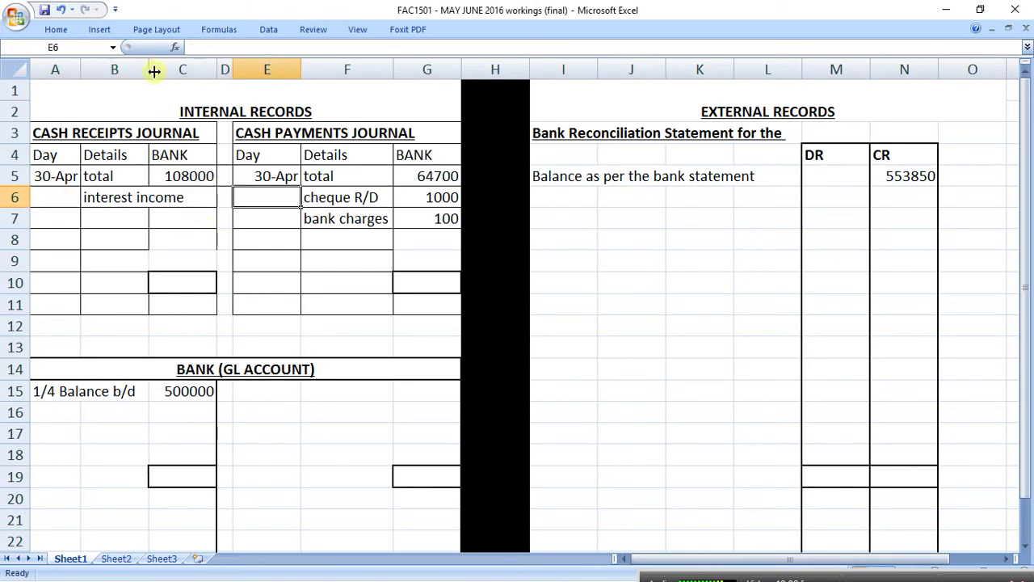
# Step: Widen column B to fit its text and enter 150 in C6 for the interest income
pyautogui.moveTo(150, 70); pyautogui.dragTo(188, 70)
pyautogui.click(223, 195)
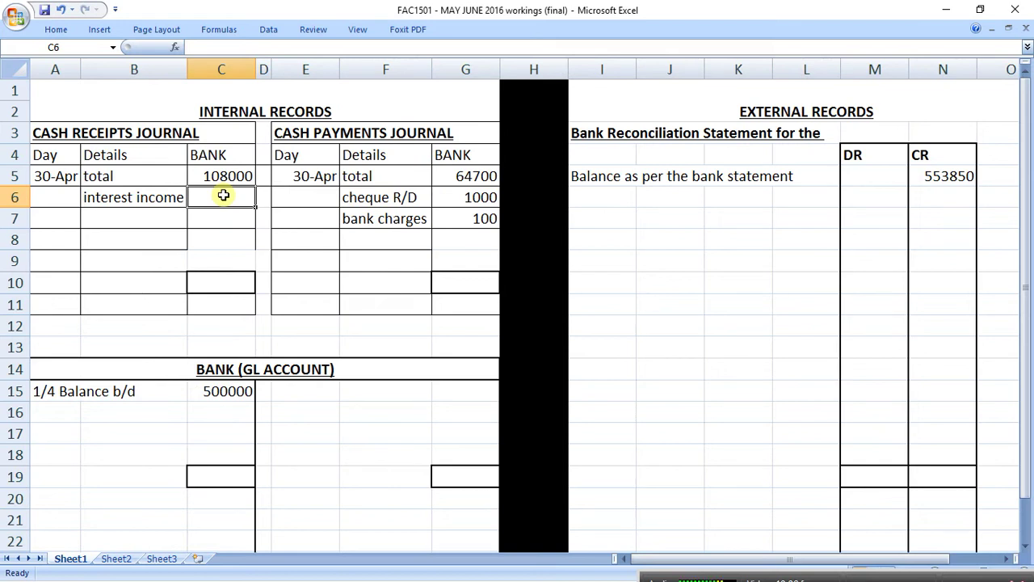
pyautogui.write('150')
pyautogui.press('Return')
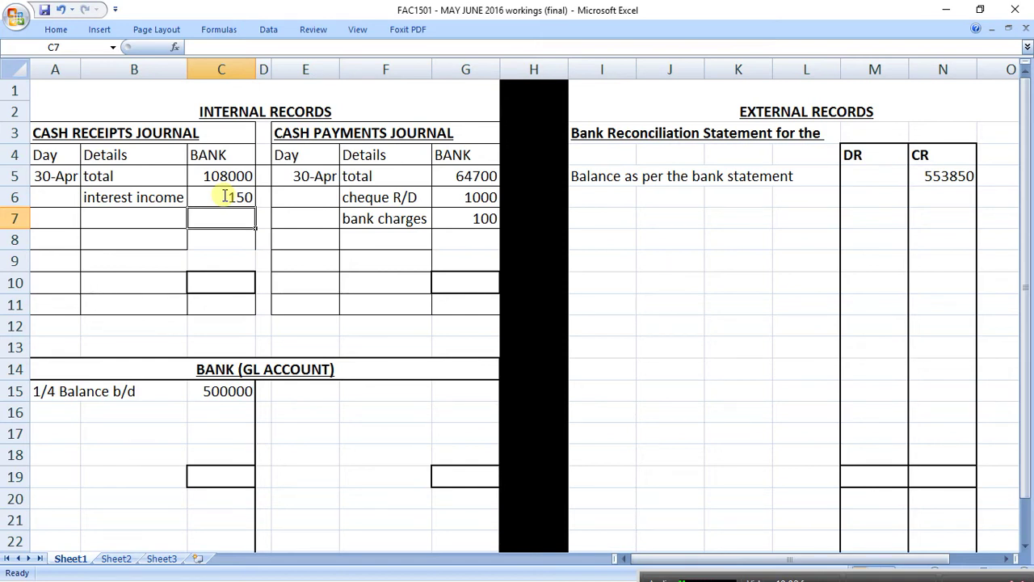
# Step: Add insurance of 6500 to row 8 of the cash payments journal
pyautogui.click(380, 240)
pyautogui.write('insur')
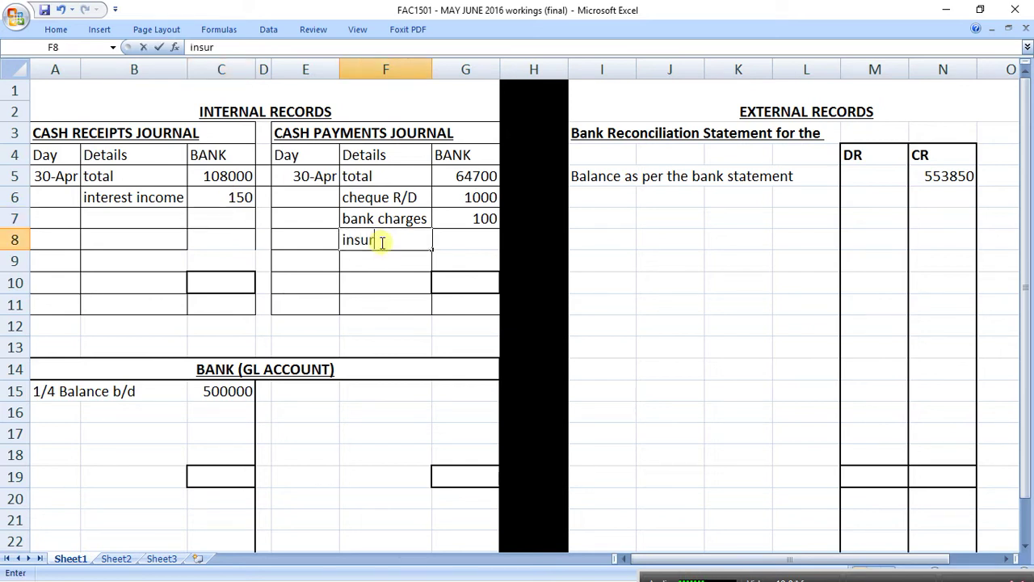
pyautogui.write('ance')
pyautogui.press('Tab')
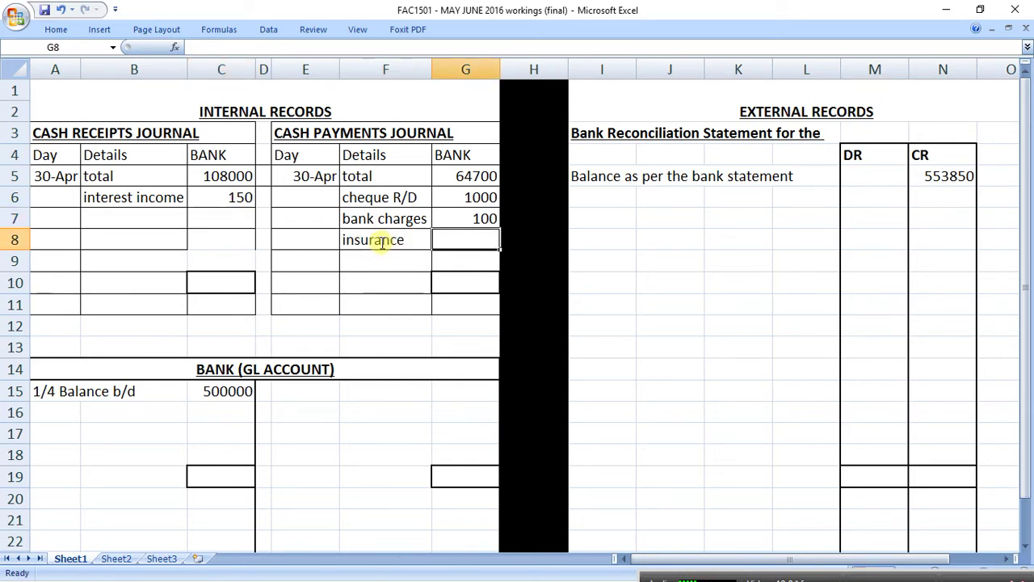
pyautogui.write('6500')
pyautogui.press('Return')
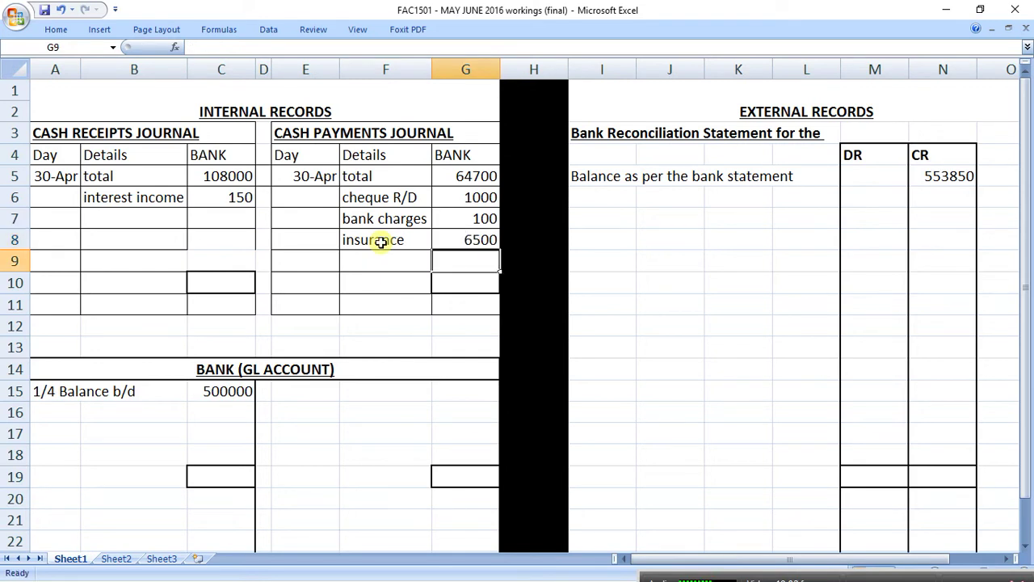
# Step: Switch to the Acrobat Reader exam paper, circle item 4 and tick off items 1 to 3 in red pencil
pyautogui.hotkey('alt', 'Tab')
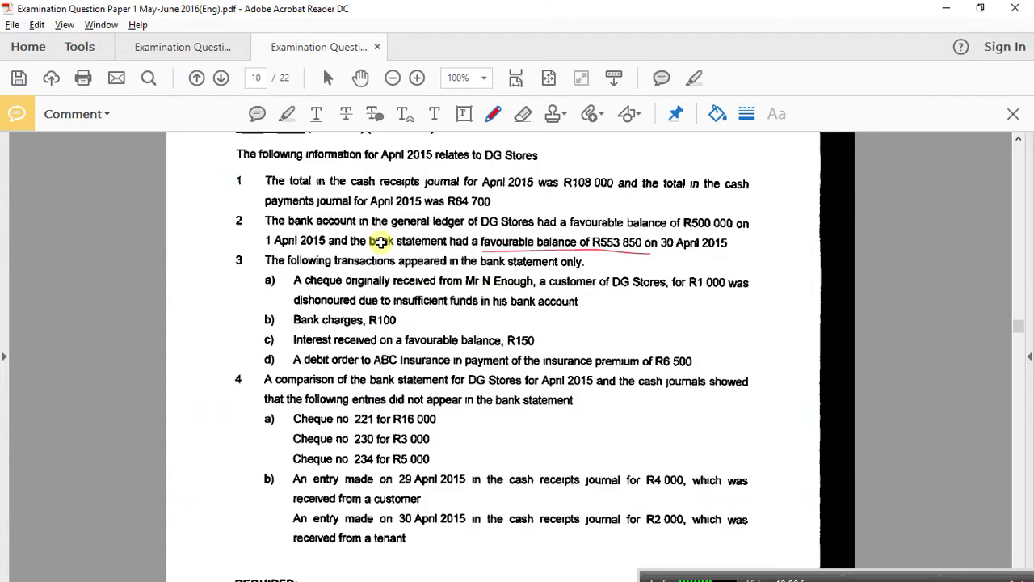
pyautogui.moveTo(247, 373); pyautogui.dragTo(256, 382)
pyautogui.moveTo(197, 286); pyautogui.dragTo(256, 253)
pyautogui.moveTo(189, 225)
pyautogui.mouseDown()
pyautogui.moveTo(235, 208)
pyautogui.moveTo(260, 158)
pyautogui.mouseUp()
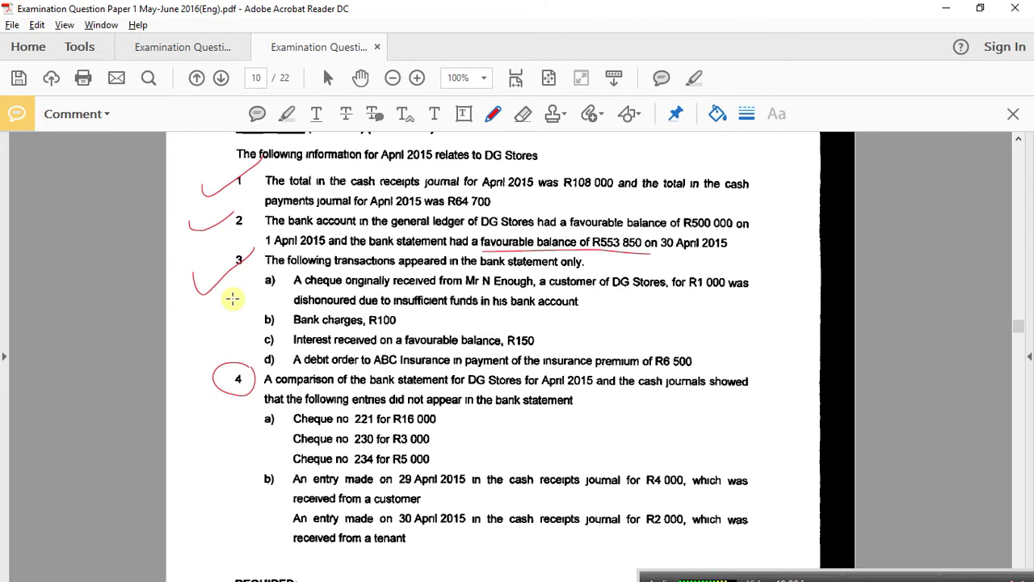
# Step: Return to the Excel workbook and enter the label outstanding cheques in I7 of the bank reconciliation statement
pyautogui.hotkey('alt', 'Tab')
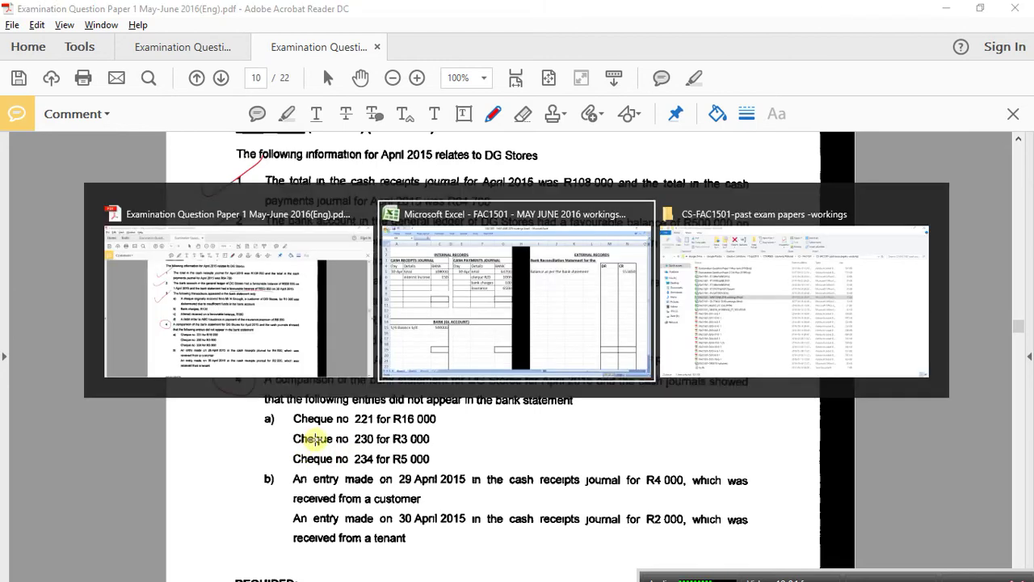
pyautogui.click(607, 218)
pyautogui.write('ou')
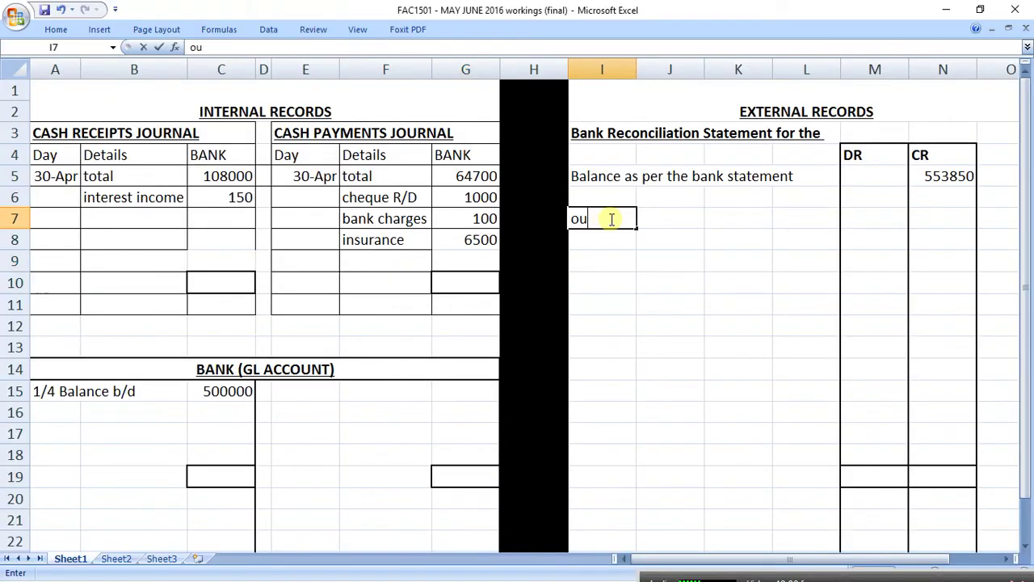
pyautogui.write('tstanding che')
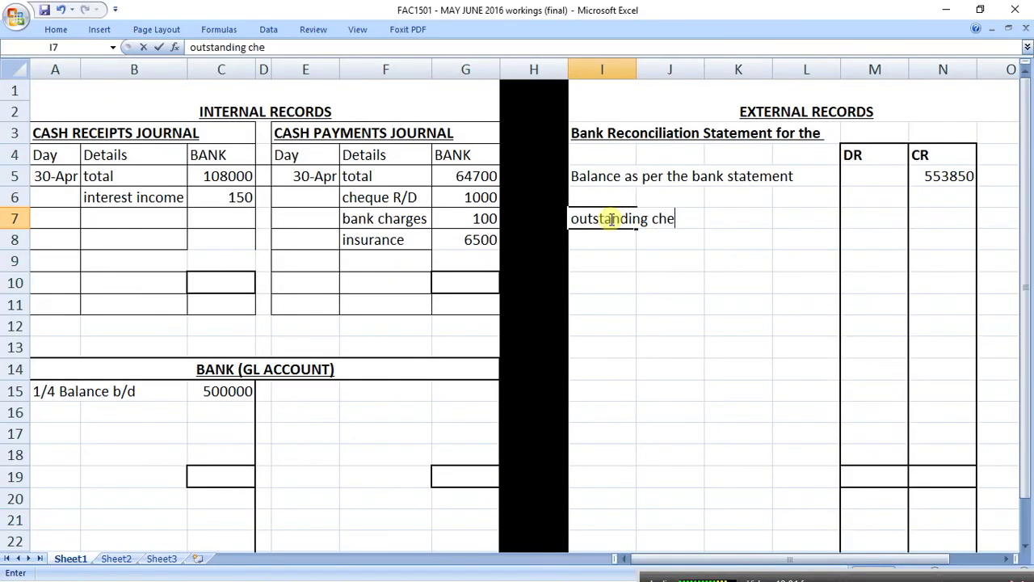
pyautogui.write('ques')
pyautogui.press('Return')
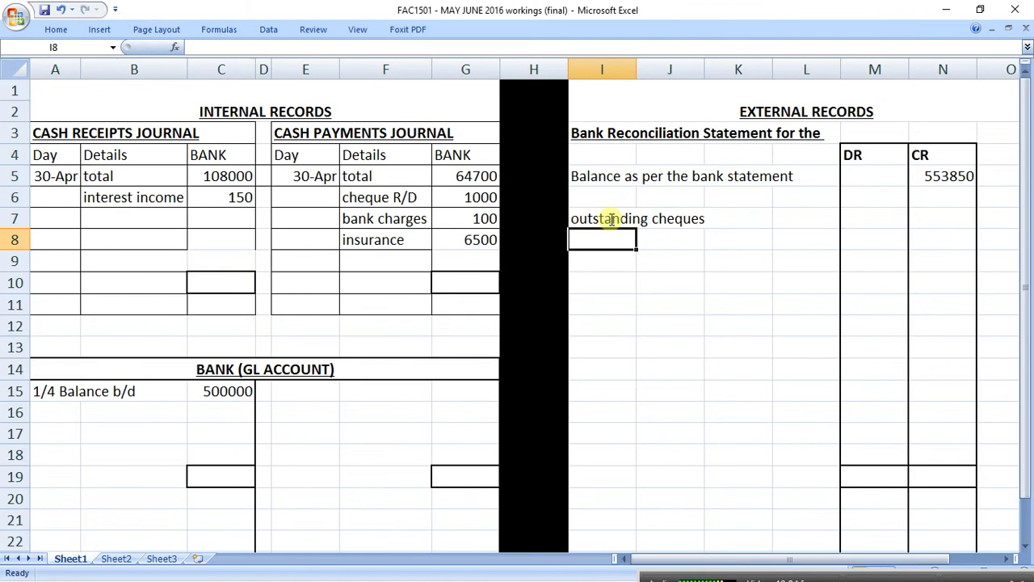
# Step: List the outstanding cheques as no.221, no.230 and no.234 in I8 to I10
pyautogui.write('n0.221')
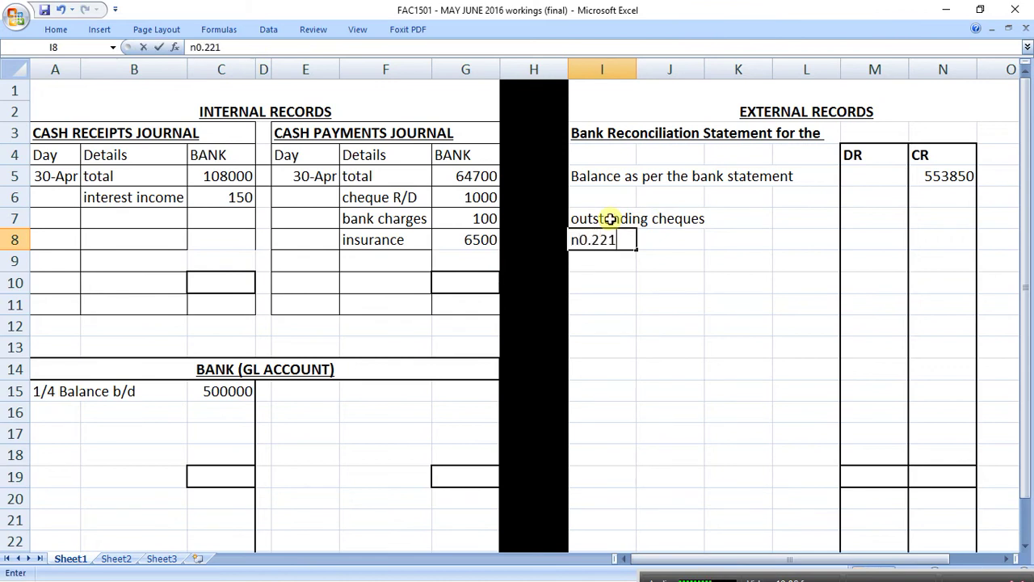
pyautogui.press('Return')
pyautogui.press('Up')
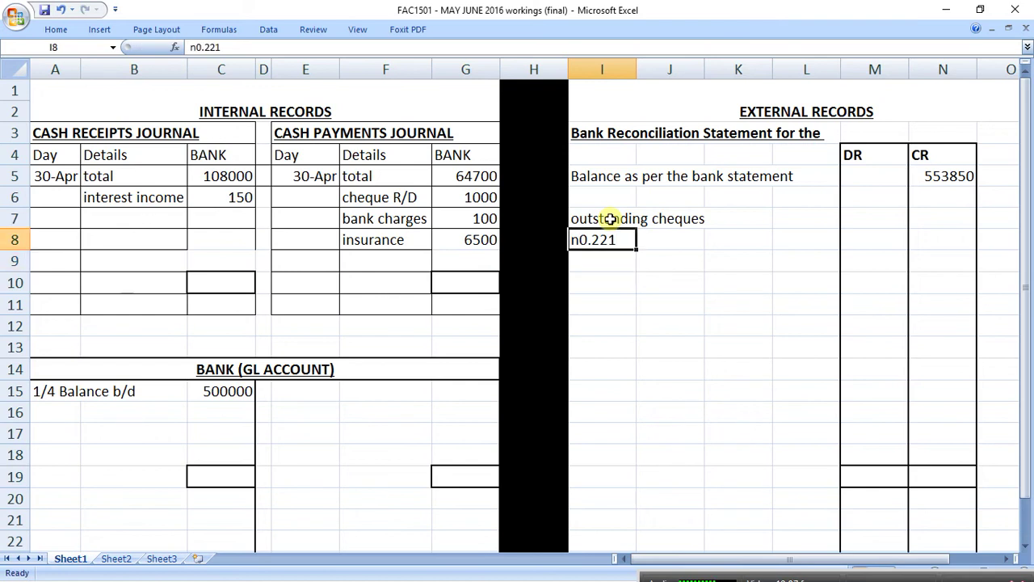
pyautogui.write('no.220')
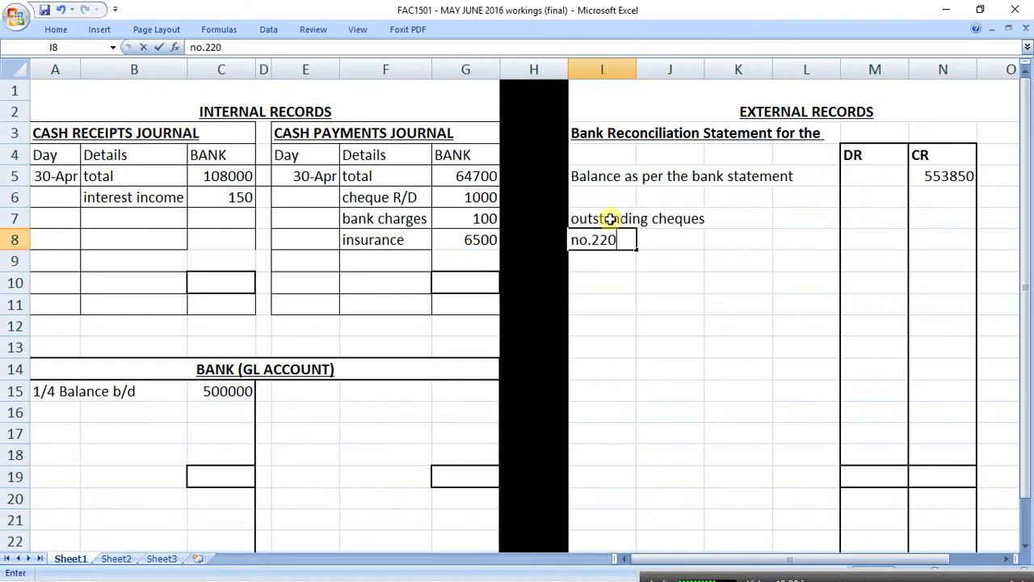
pyautogui.press('BackSpace')
pyautogui.write('1')
pyautogui.press('Return')
pyautogui.write('no.')
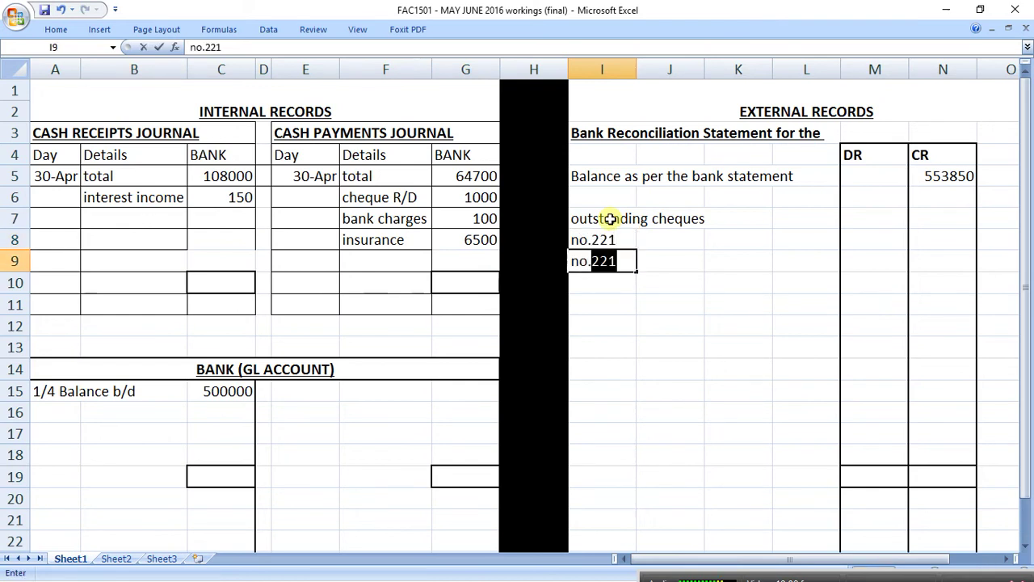
pyautogui.write('230')
pyautogui.press('Return')
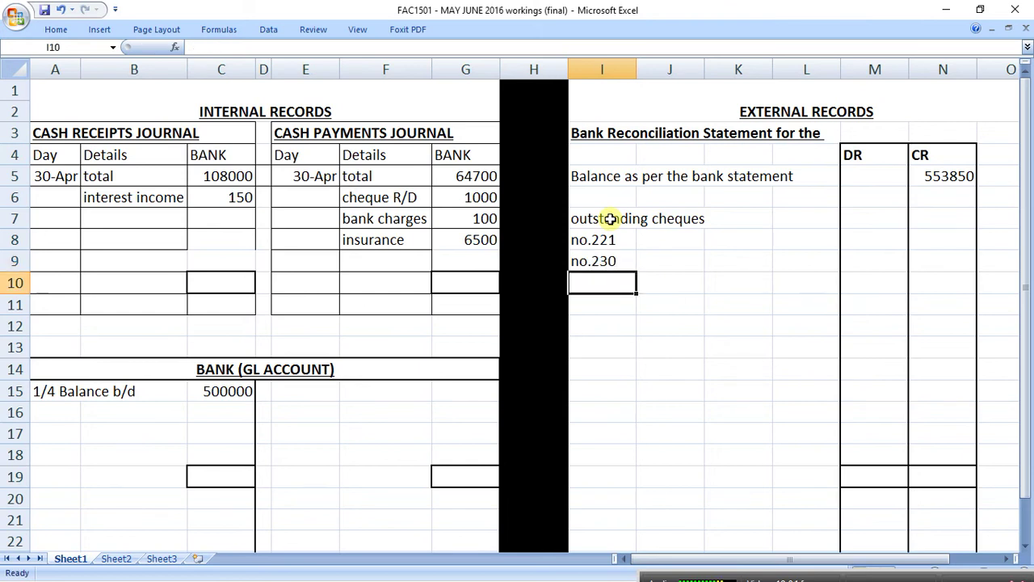
pyautogui.write('no.')
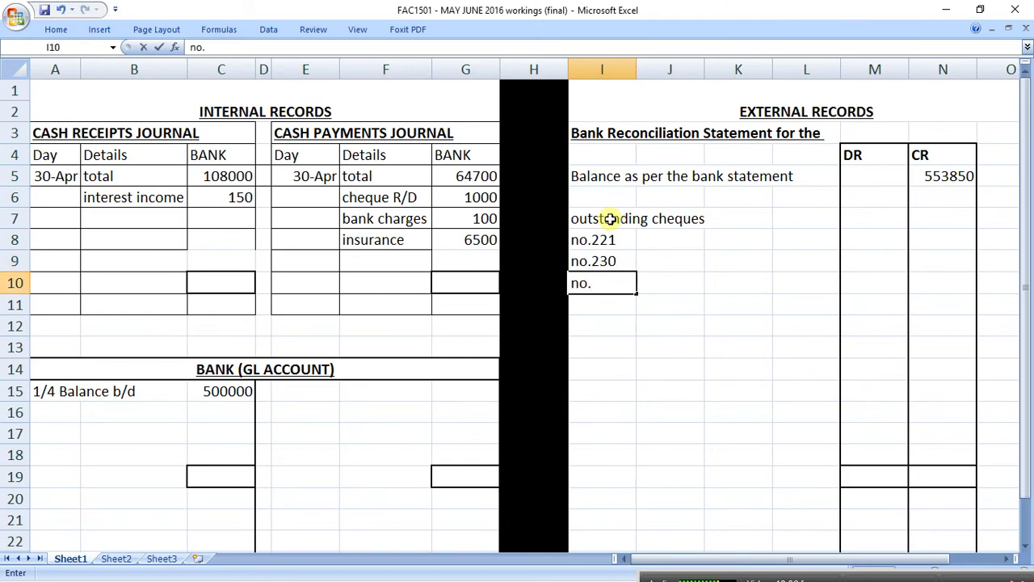
pyautogui.write('234')
pyautogui.press('Right')
# Step: Enter 16000, 3000 and 5000 in M8 to M10 of the DR column for the three outstanding cheques
pyautogui.press('Right')
pyautogui.press('Right')
pyautogui.press('Right')
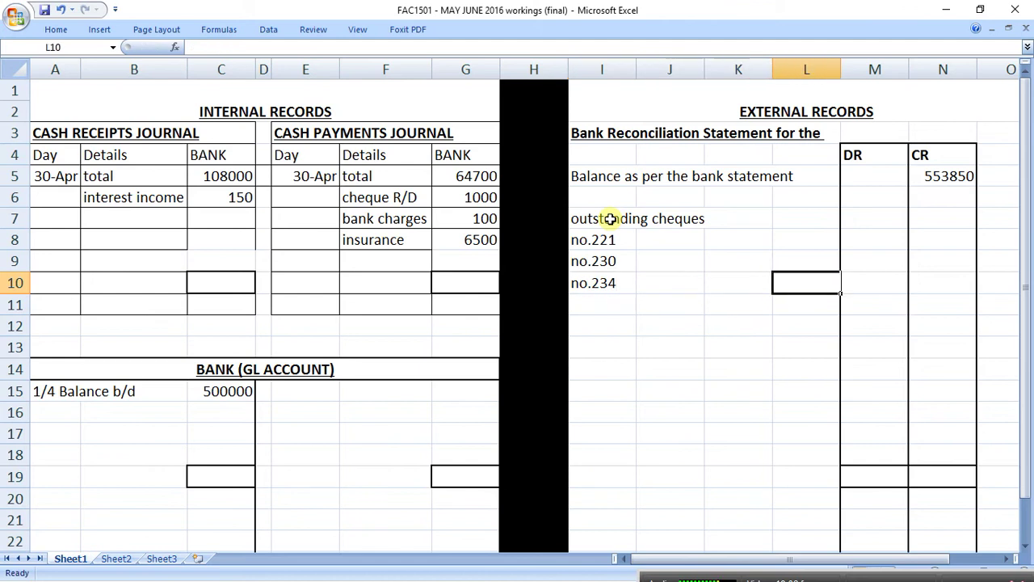
pyautogui.press('Up')
pyautogui.press('Up')
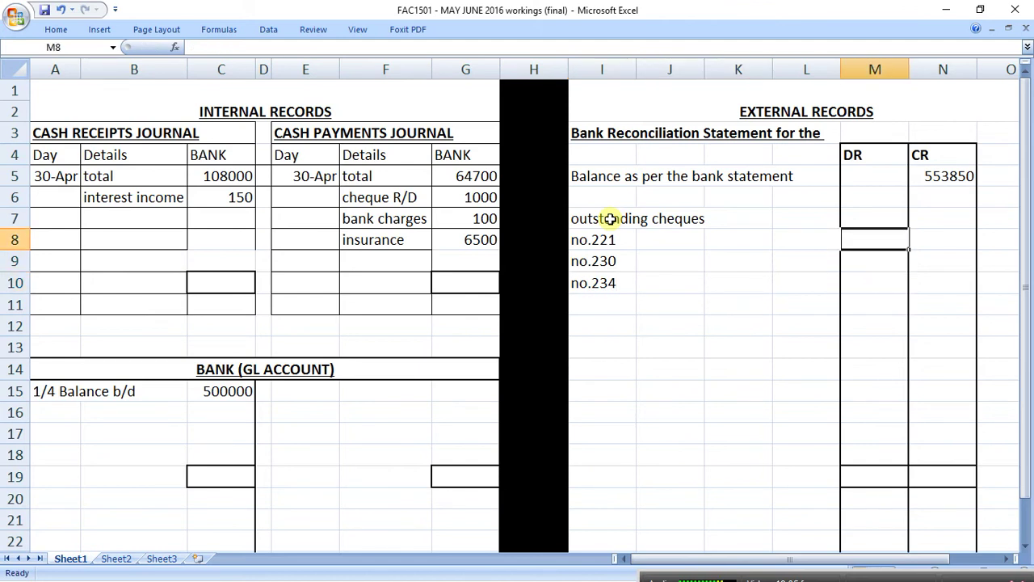
pyautogui.write('16000')
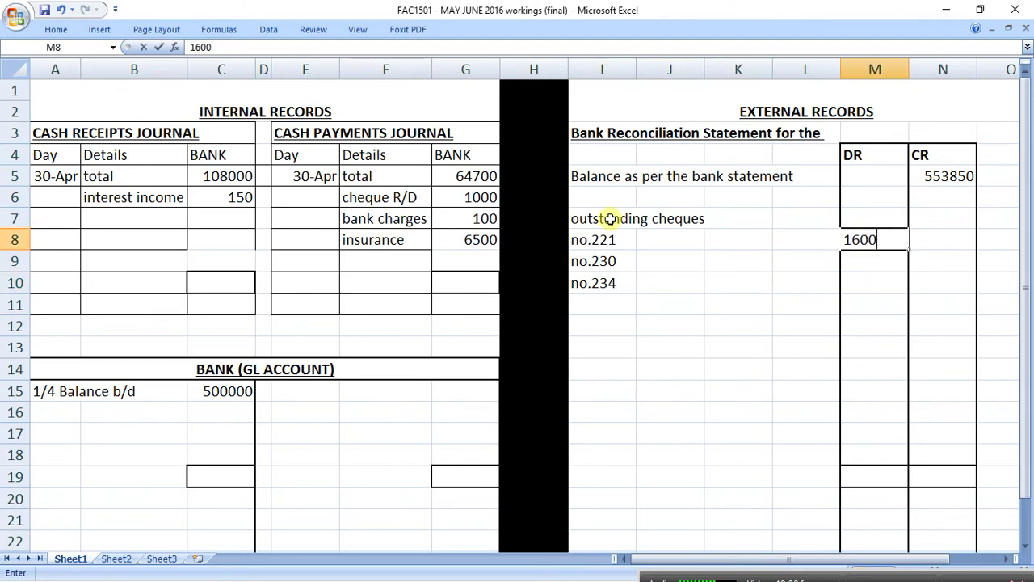
pyautogui.press('Return')
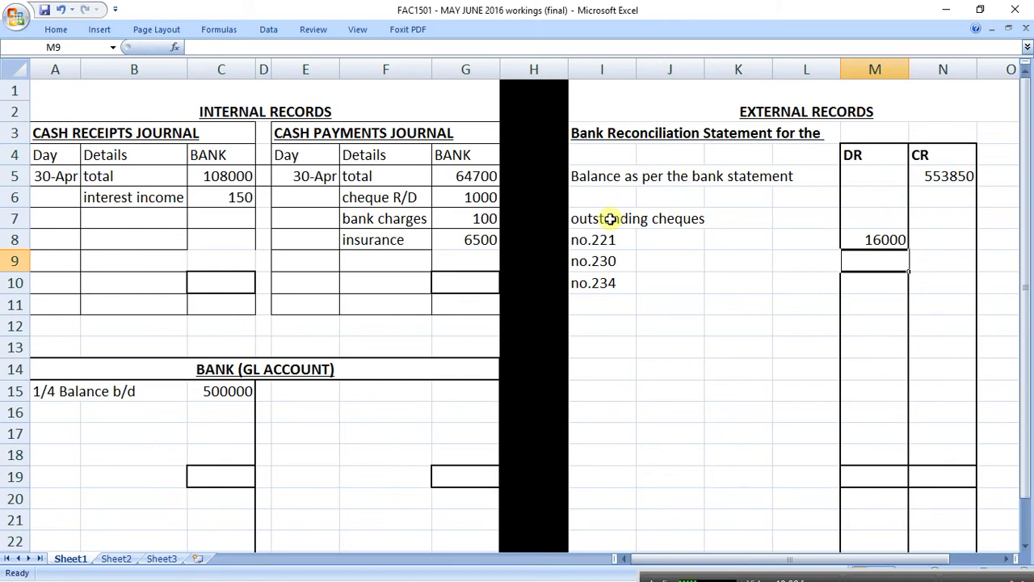
pyautogui.write('3000')
pyautogui.press('Return')
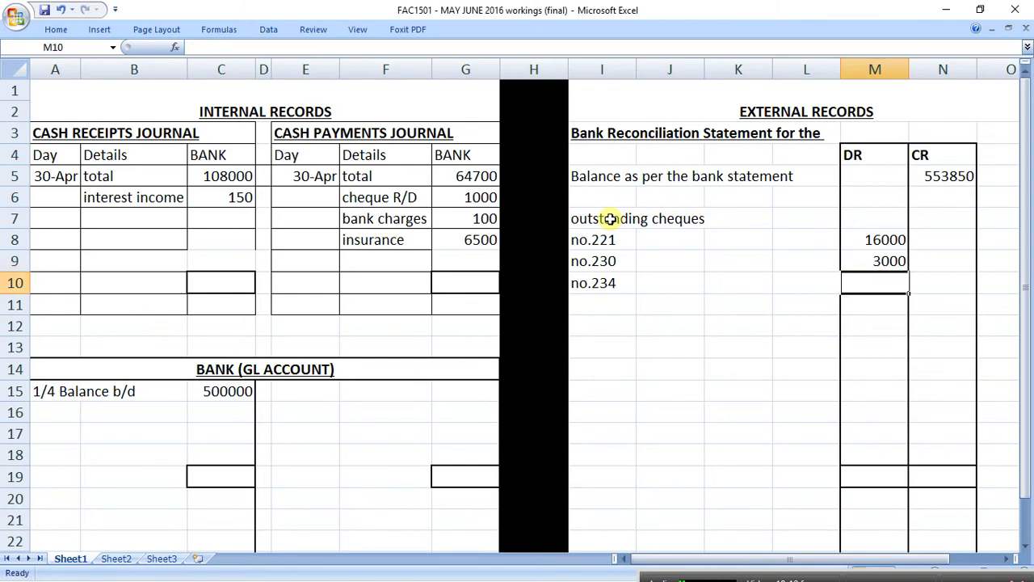
pyautogui.write('5000')
pyautogui.press('Return')
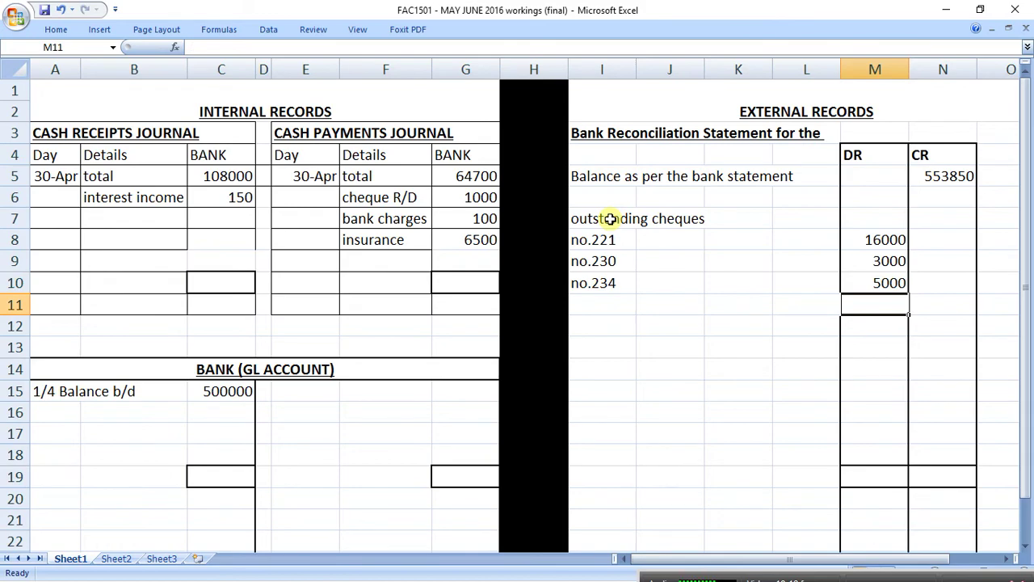
# Step: Switch to the Acrobat Reader exam paper and tick off item 4(a) in red pencil
pyautogui.hotkey('alt', 'Tab')
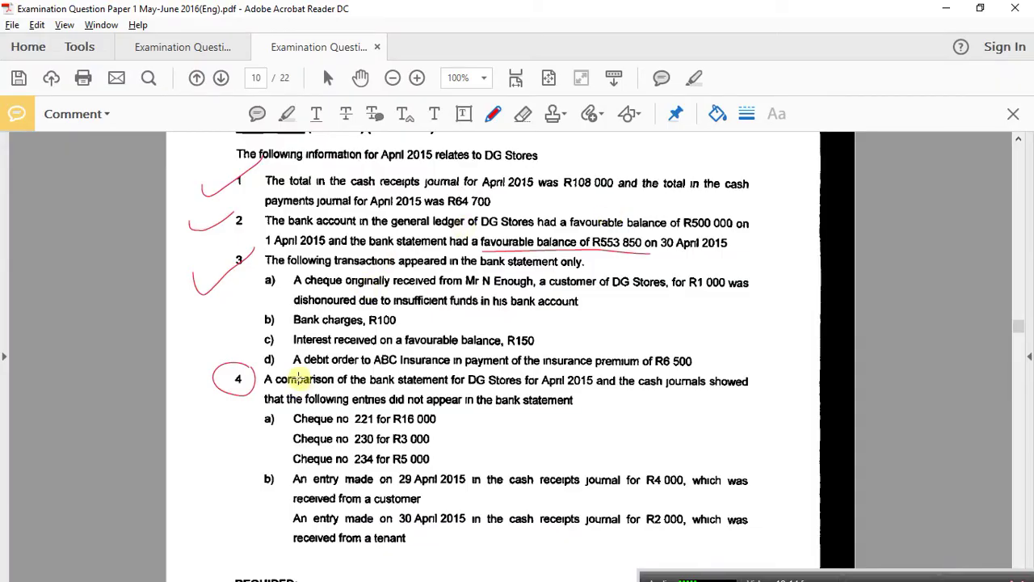
pyautogui.moveTo(218, 426)
pyautogui.mouseDown()
pyautogui.moveTo(222, 446)
pyautogui.moveTo(343, 387)
pyautogui.mouseUp()
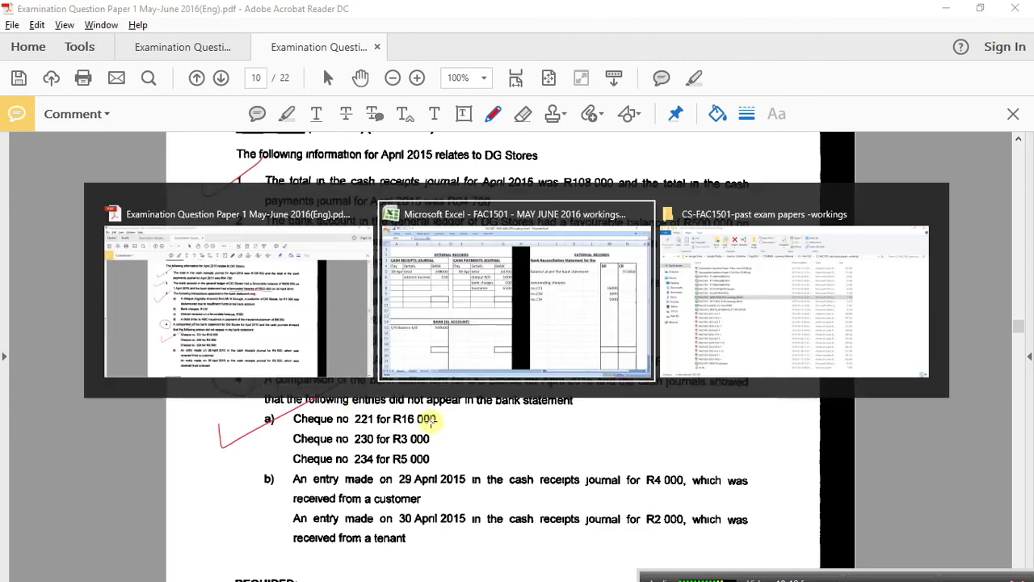
# Step: Return to the Excel workbook and review the outstanding cheque amounts in M8 to M10 against the bank statement balance
pyautogui.hotkey('alt', 'Tab')
pyautogui.moveTo(884, 239); pyautogui.dragTo(881, 279)
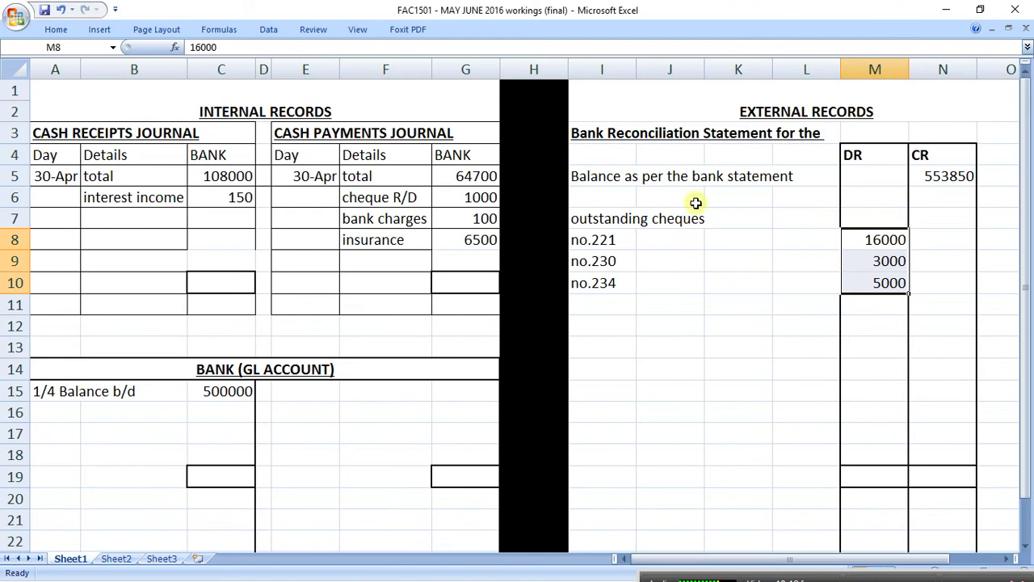
pyautogui.moveTo(875, 162); pyautogui.dragTo(880, 275)
pyautogui.moveTo(938, 175); pyautogui.dragTo(947, 280)
pyautogui.moveTo(886, 240); pyautogui.dragTo(886, 280)
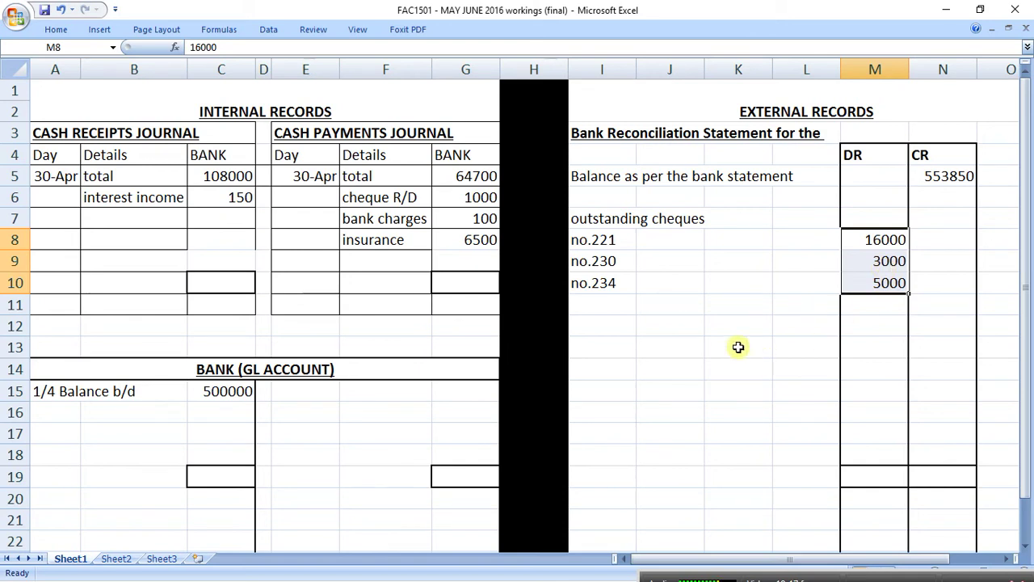
# Step: Check item 4(b) in the Acrobat Reader exam paper, return to Excel and copy the outstanding cheques label from I7 to I12
pyautogui.hotkey('alt', 'Tab')
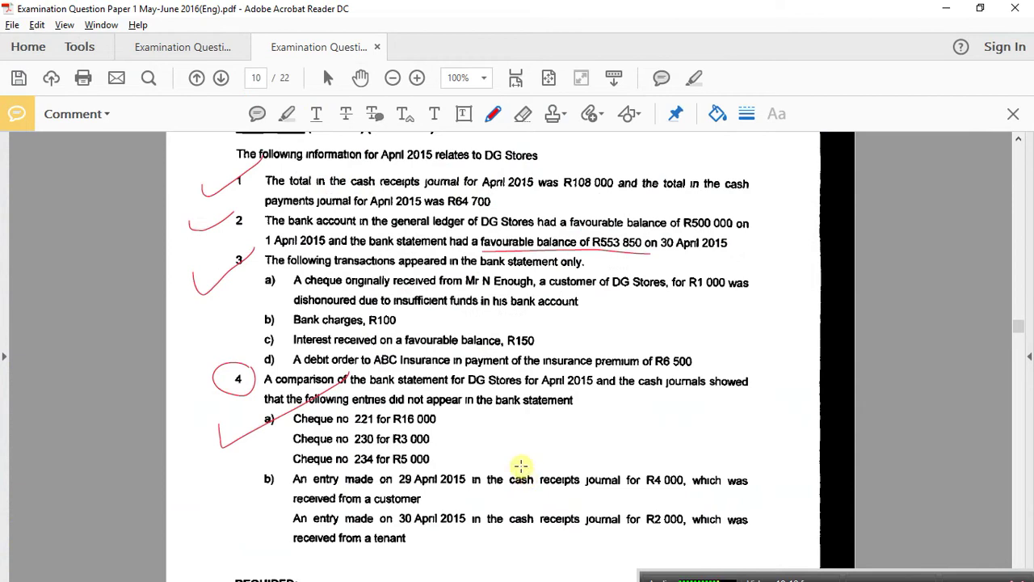
pyautogui.scroll(-1, 522, 473)
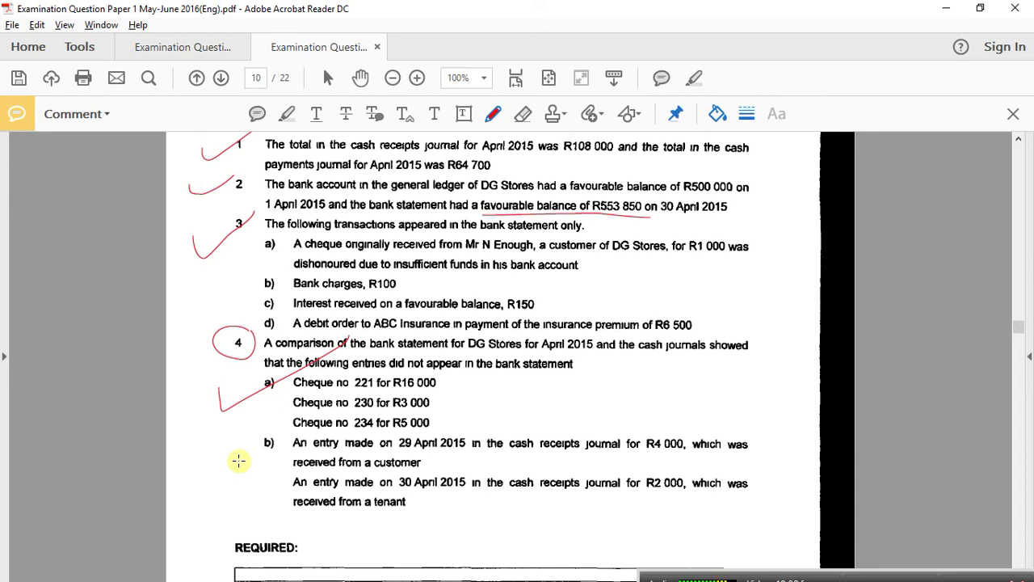
pyautogui.hotkey('alt', 'Tab')
pyautogui.click(610, 227)
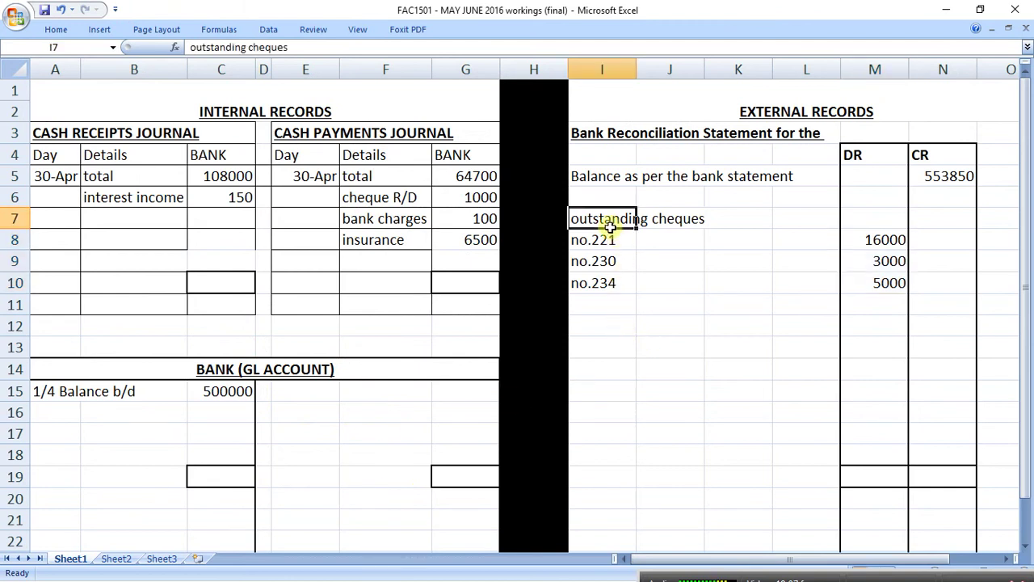
pyautogui.hotkey('ctrl', 'c')
pyautogui.press('Down')
pyautogui.press('Down')
pyautogui.press('Down')
pyautogui.press('Down')
pyautogui.press('Down')
pyautogui.hotkey('ctrl', 'v')
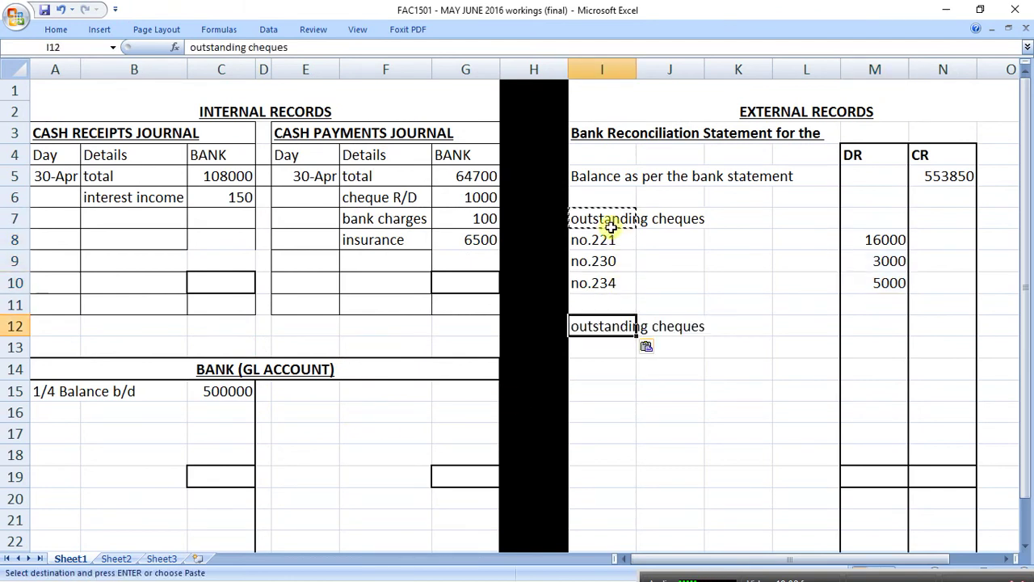
# Step: Change the copied label in I12 to outstanding deposits
pyautogui.click(305, 48)
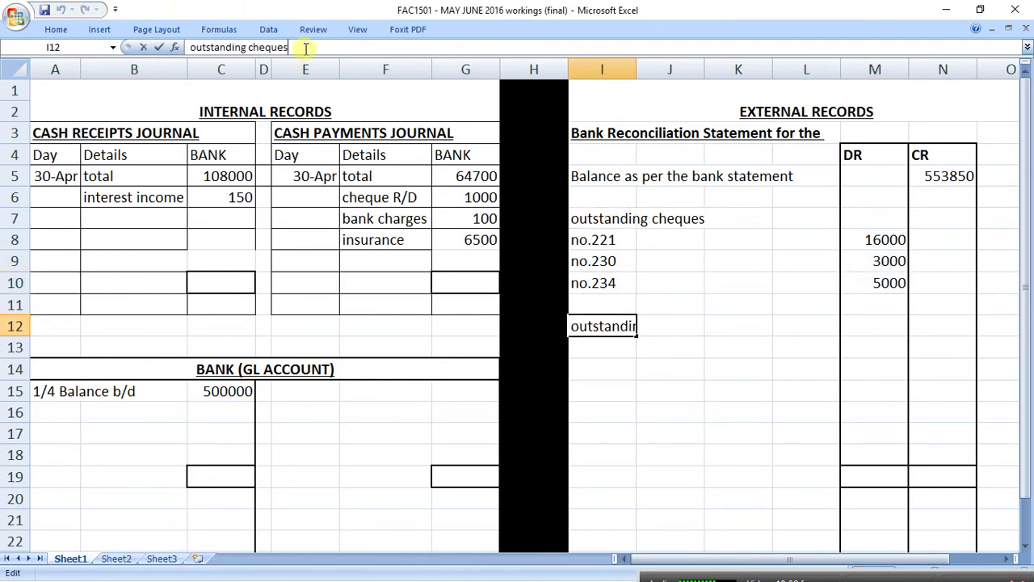
pyautogui.press('BackSpace')
pyautogui.press('BackSpace')
pyautogui.press('BackSpace')
pyautogui.press('BackSpace')
pyautogui.press('BackSpace')
pyautogui.press('BackSpace')
pyautogui.press('BackSpace')
pyautogui.write('dep')
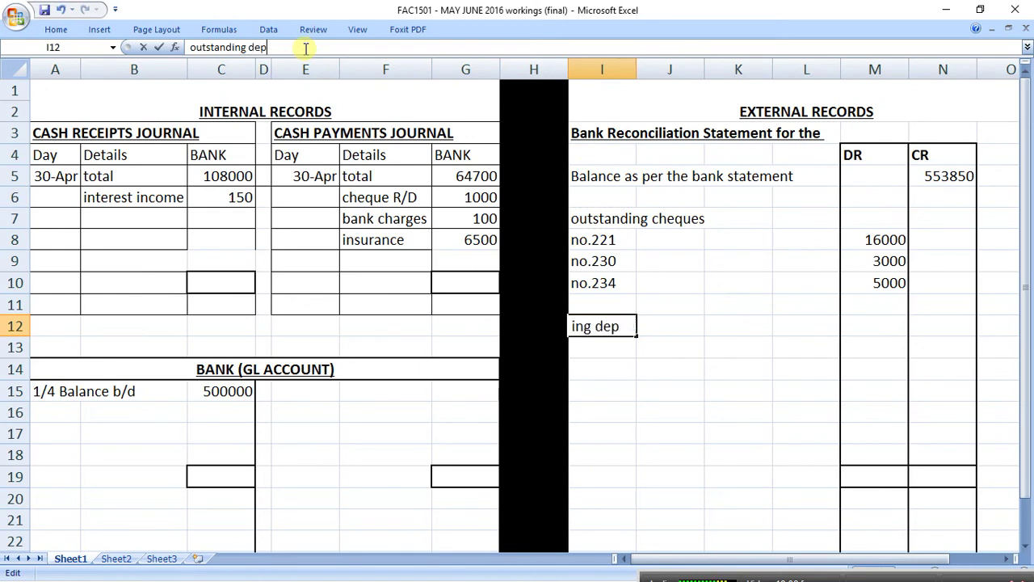
pyautogui.write('osits')
pyautogui.press('Return')
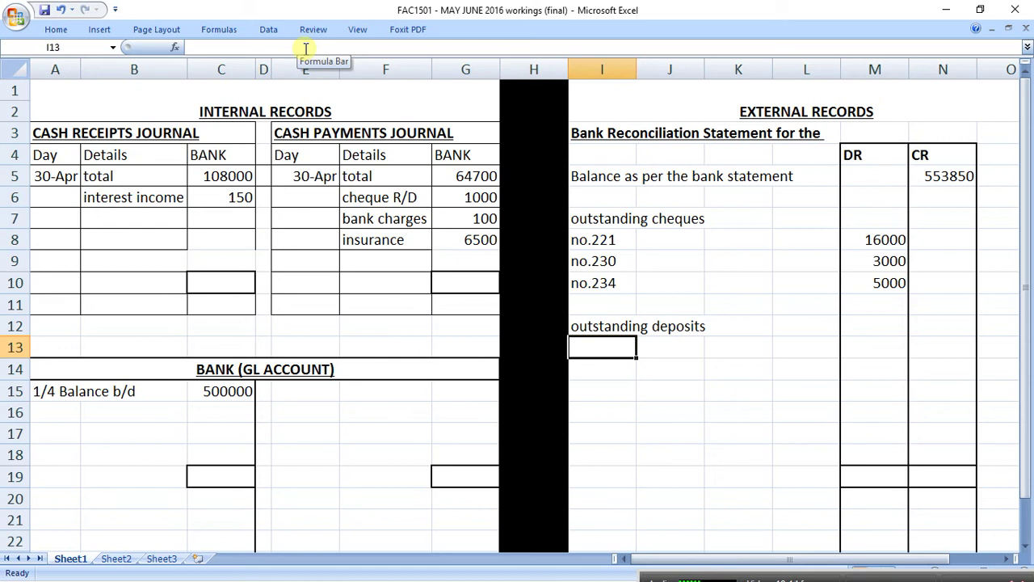
# Step: Copy the I12 label to I13, shorten it to outstanding deposit, and copy the shortened label back over I12
pyautogui.press('Up')
pyautogui.hotkey('ctrl', 'c')
pyautogui.press('Down')
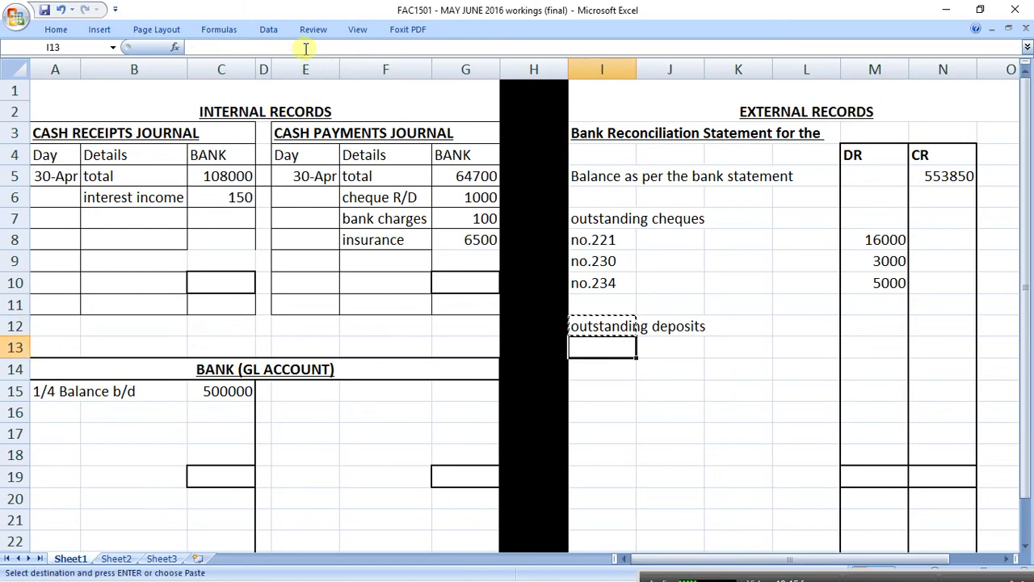
pyautogui.hotkey('ctrl', 'v')
pyautogui.click(318, 47)
pyautogui.press('BackSpace')
pyautogui.press('Return')
pyautogui.press('Up')
pyautogui.hotkey('ctrl', 'c')
pyautogui.press('Up')
pyautogui.hotkey('ctrl', 'v')
# Step: Enter 4000 and 2000 in N12 and N13 of the CR column for the two outstanding deposits
pyautogui.press('Right')
pyautogui.press('Right')
pyautogui.press('Right')
pyautogui.press('Right')
pyautogui.press('Right')
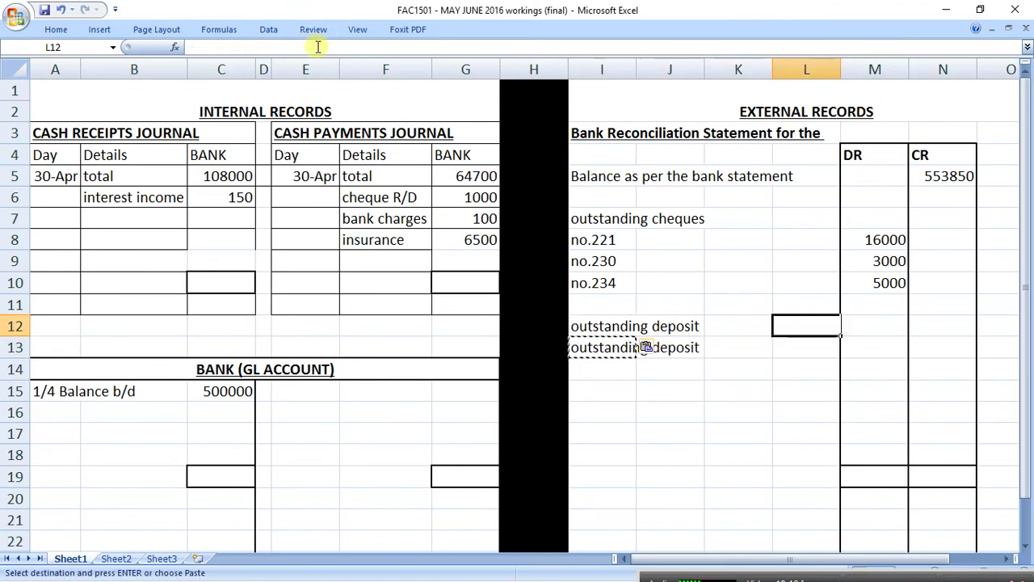
pyautogui.write('4000')
pyautogui.press('Return')
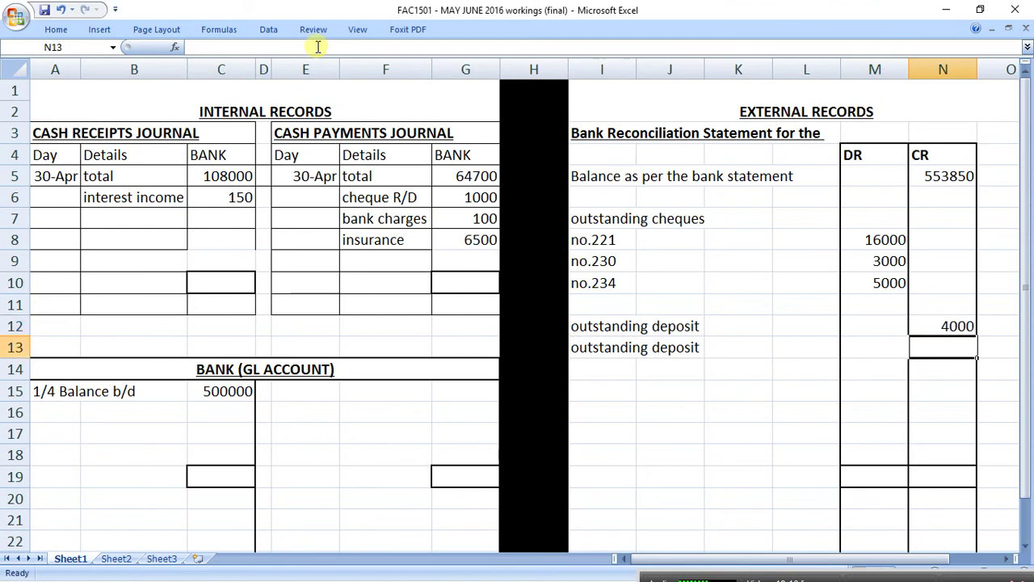
pyautogui.write('2000')
pyautogui.press('Return')
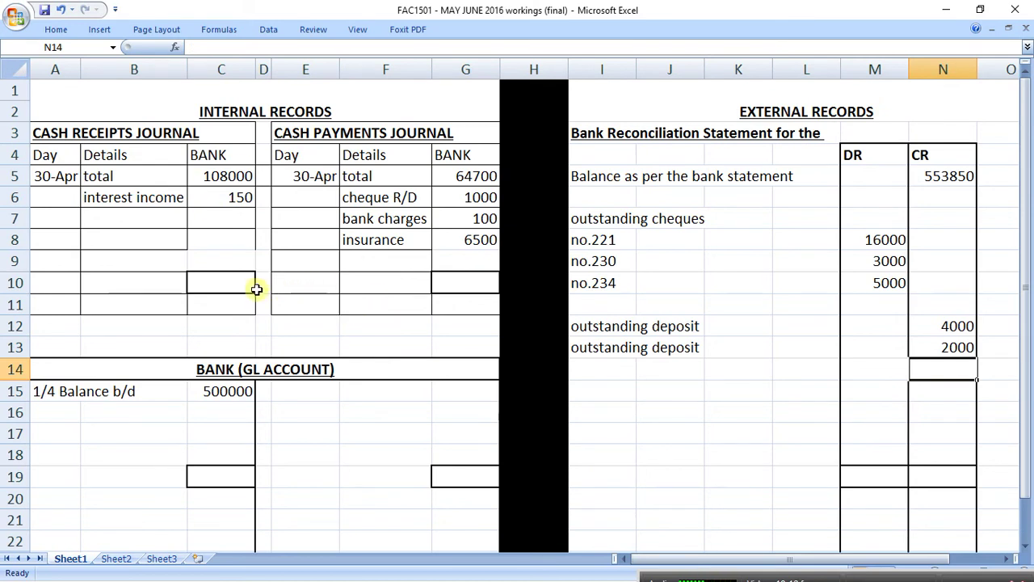
# Step: Total the cash receipts journal in C10 with SUM(C5:C6) and the cash payments journal in G10 with SUM(G5:G8)
pyautogui.click(216, 282)
pyautogui.write('=sum(')
pyautogui.moveTo(215, 177); pyautogui.dragTo(212, 198)
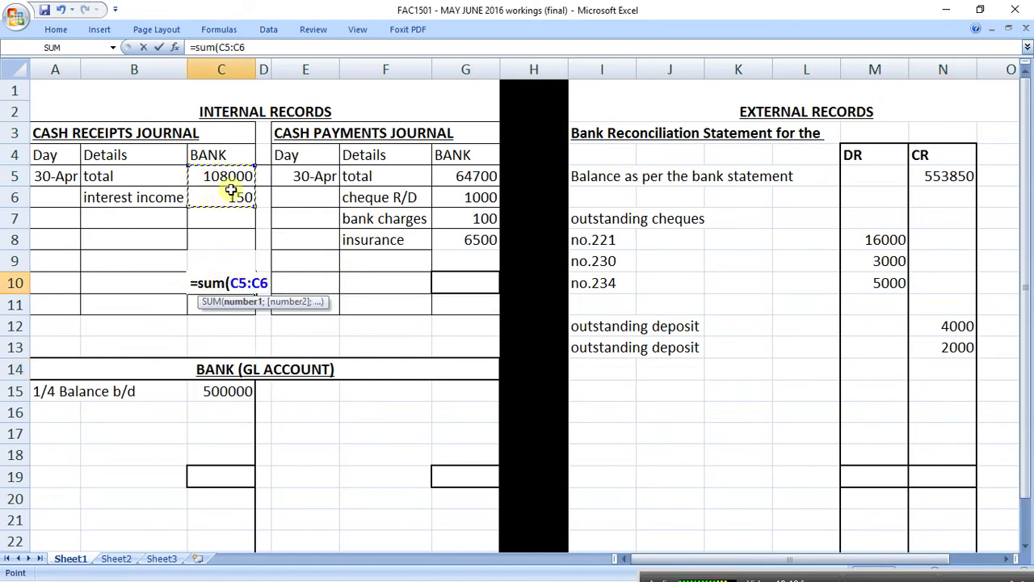
pyautogui.press('Return')
pyautogui.click(492, 286)
pyautogui.write('=sum(')
pyautogui.moveTo(475, 174)
pyautogui.mouseDown()
pyautogui.moveTo(469, 240)
pyautogui.moveTo(472, 181)
pyautogui.mouseUp()
pyautogui.press('Return')
# Step: Fill the cash receipts total in C10 with the standard light green colour
pyautogui.click(229, 283)
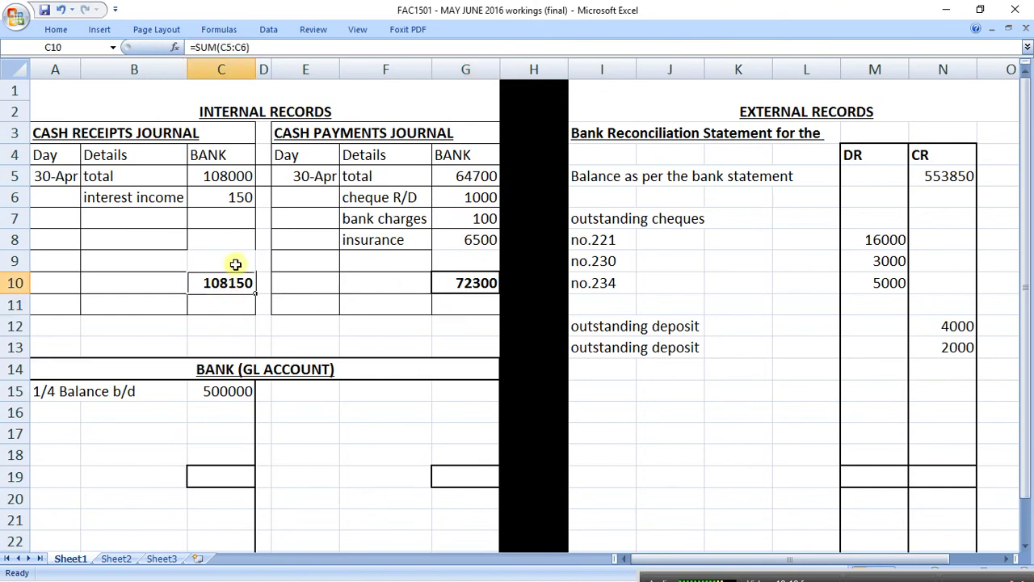
pyautogui.click(463, 278)
pyautogui.click(236, 280)
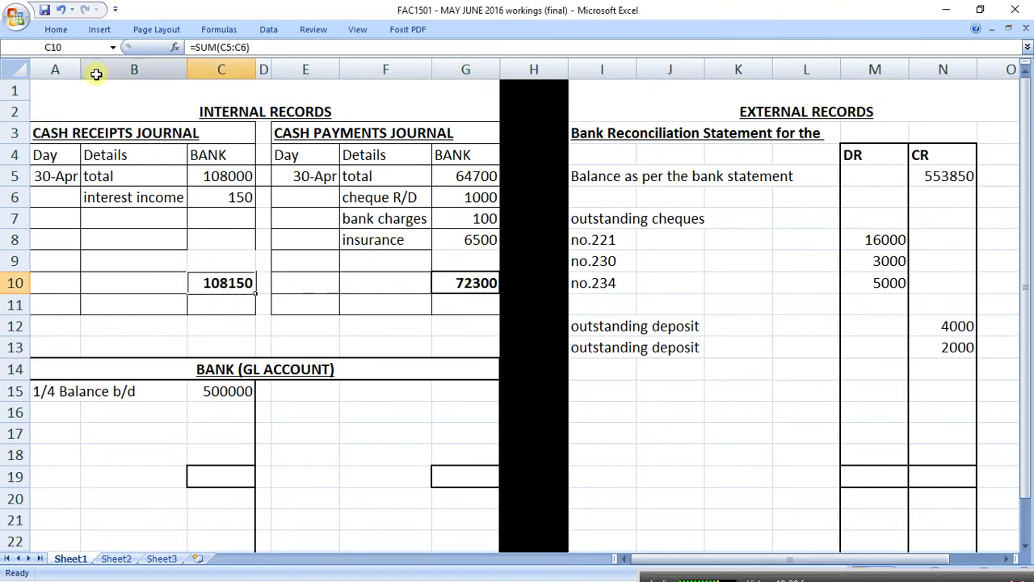
pyautogui.click(56, 30)
pyautogui.click(233, 79)
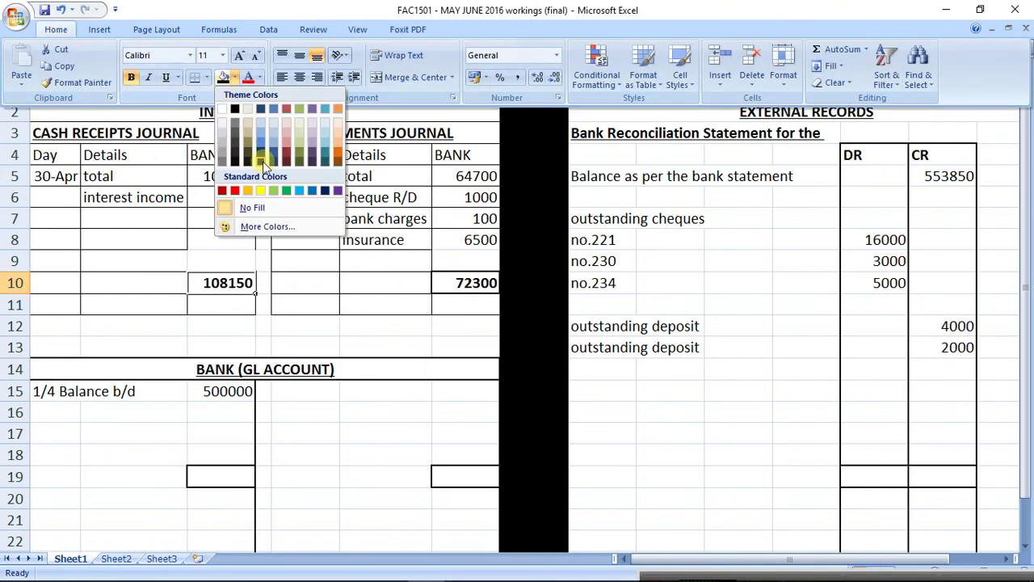
pyautogui.click(268, 170)
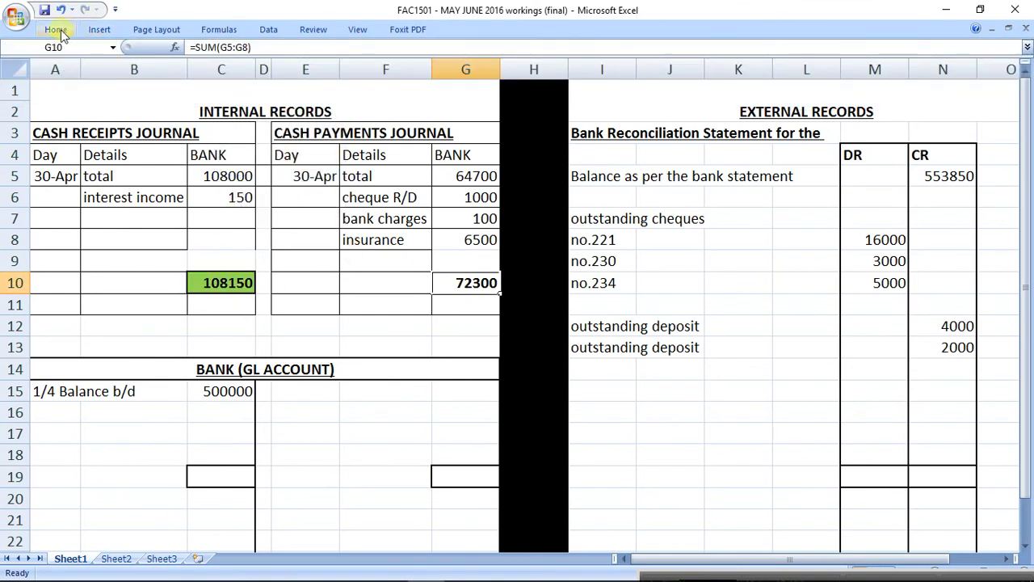
# Step: Fill the cash payments total in G10 with a light red theme colour
pyautogui.click(56, 30)
pyautogui.click(236, 79)
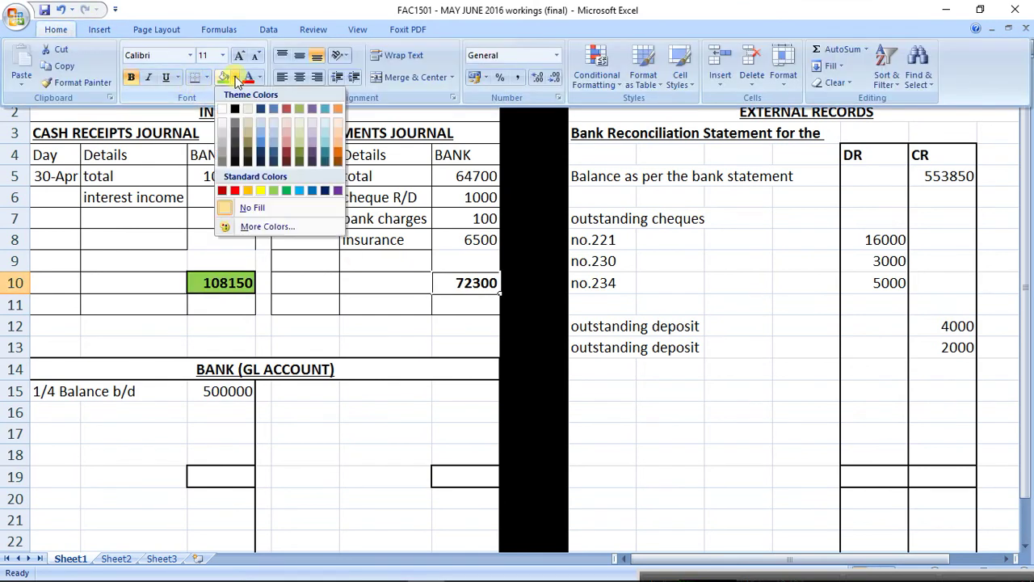
pyautogui.click(288, 139)
pyautogui.click(386, 411)
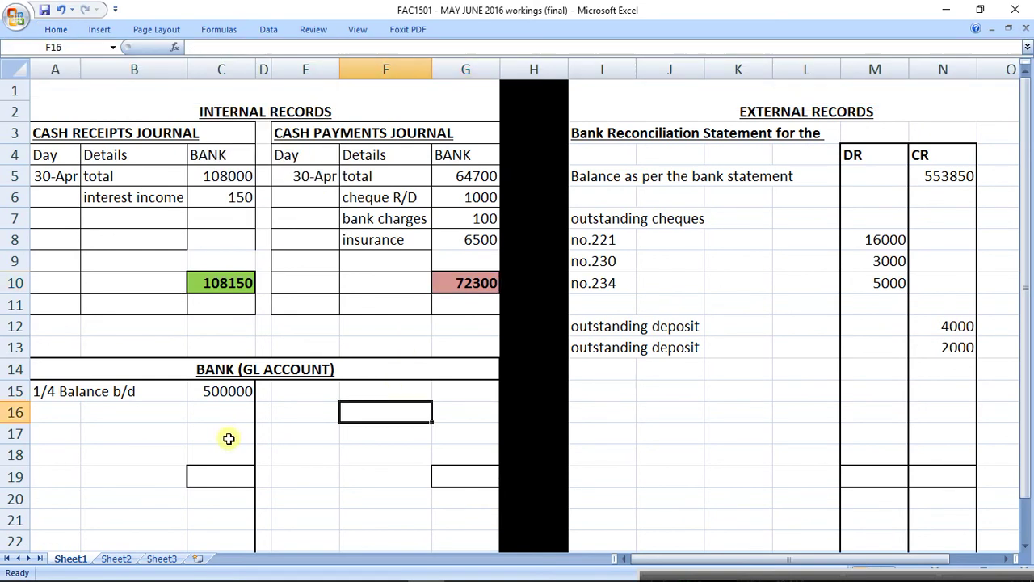
pyautogui.moveTo(750, 565)
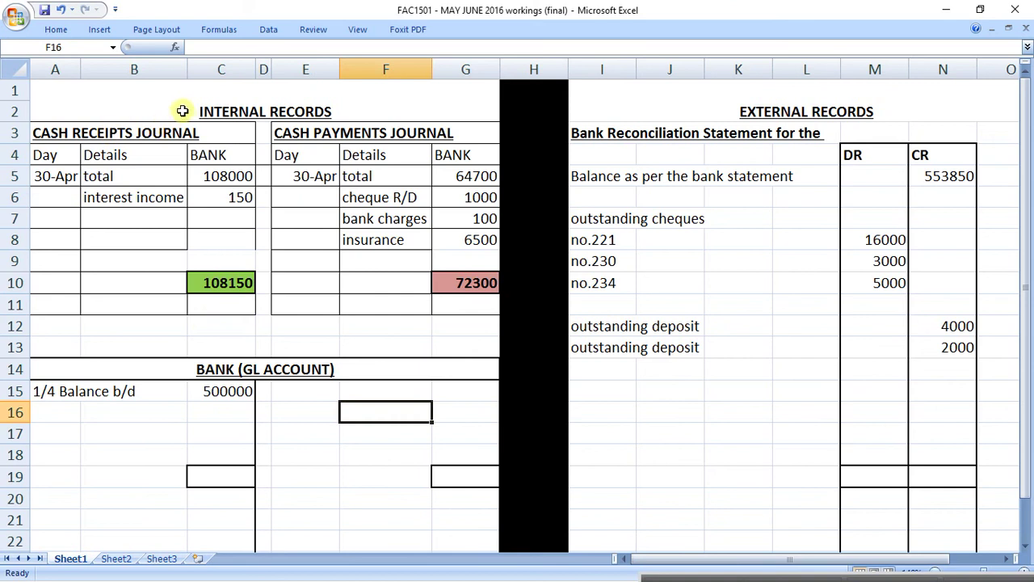
pyautogui.moveTo(180, 108); pyautogui.dragTo(252, 475)
pyautogui.click(654, 98)
pyautogui.moveTo(654, 97); pyautogui.dragTo(732, 434)
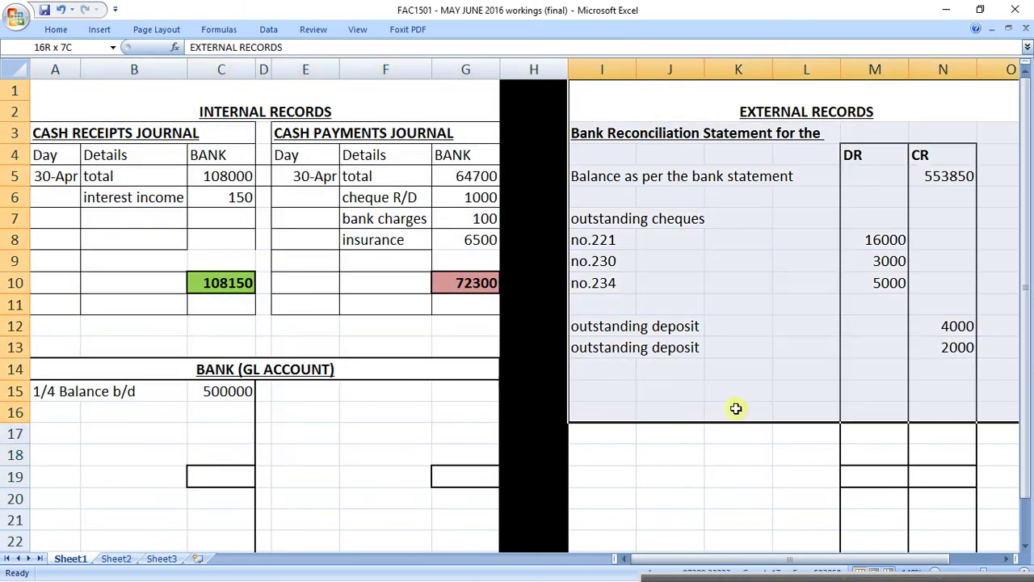
pyautogui.moveTo(162, 111); pyautogui.dragTo(216, 293)
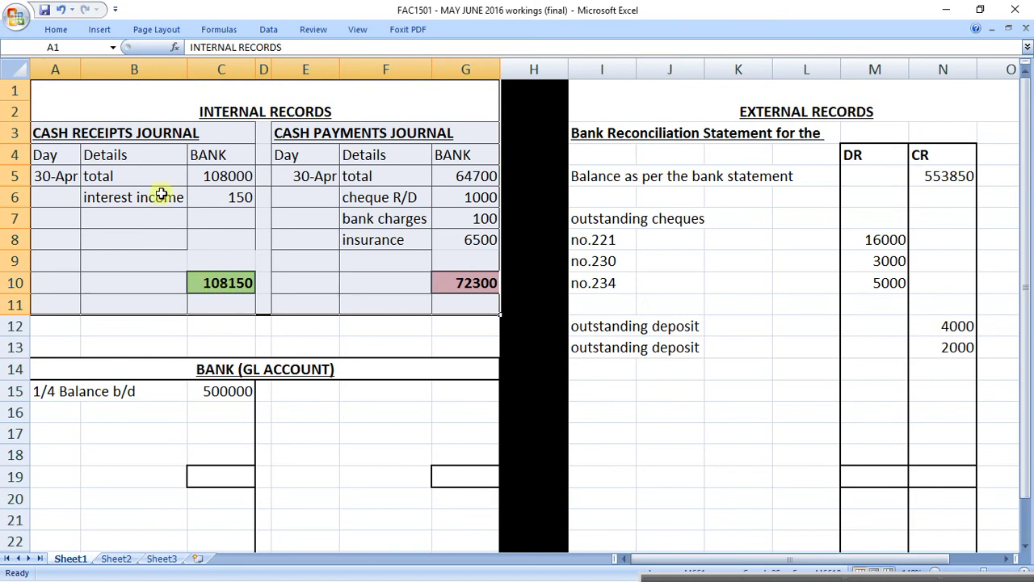
pyautogui.click(227, 282)
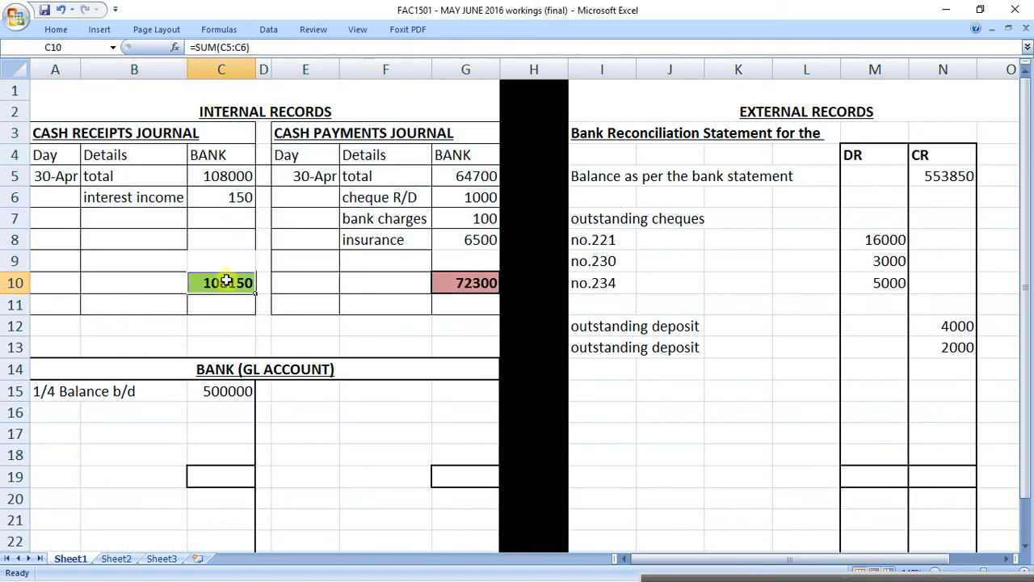
# Step: Fill A16 to C16 of the bank account with the same light green as the receipts total
pyautogui.moveTo(73, 412); pyautogui.dragTo(230, 413)
pyautogui.click(56, 29)
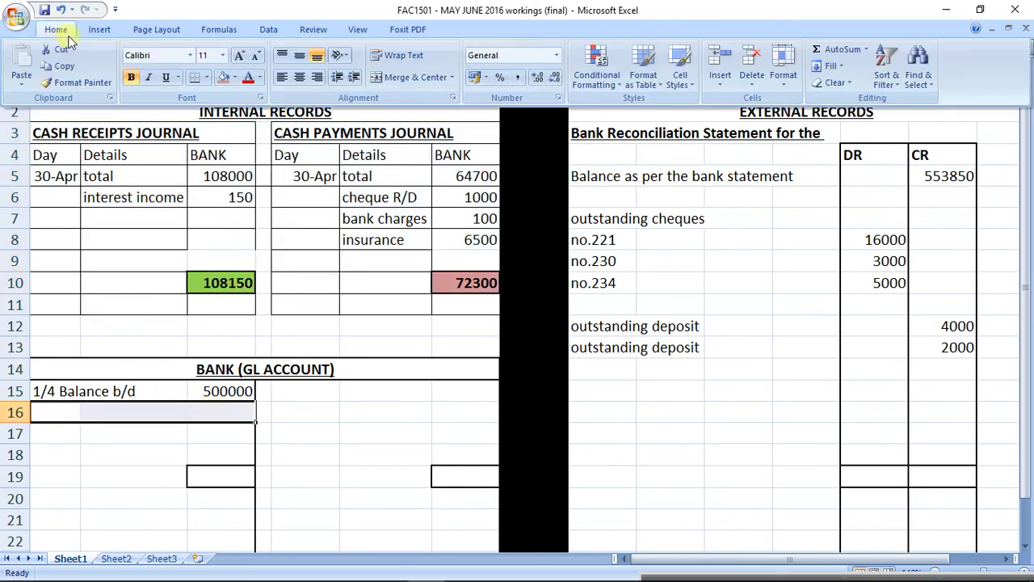
pyautogui.click(235, 78)
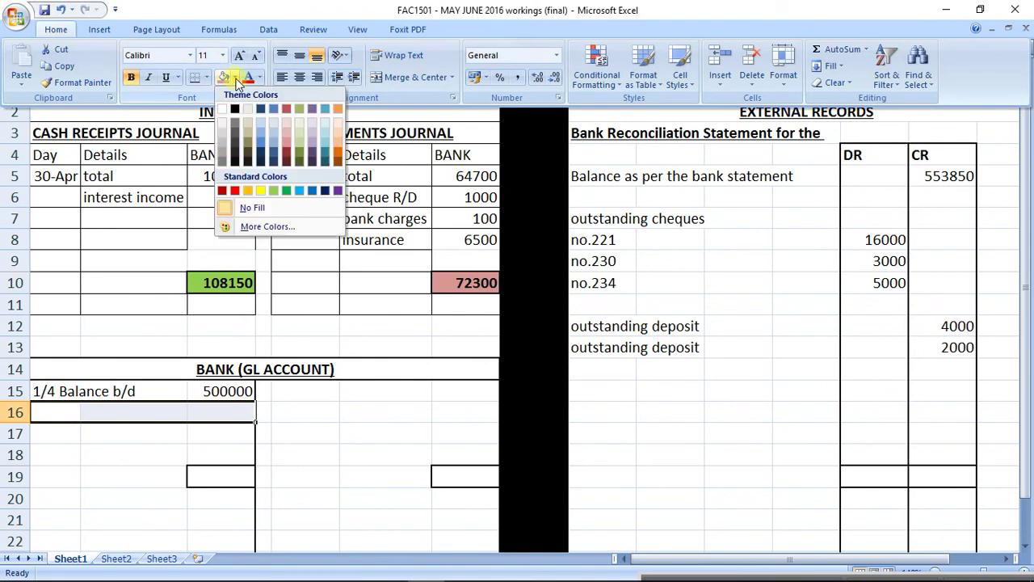
pyautogui.click(274, 191)
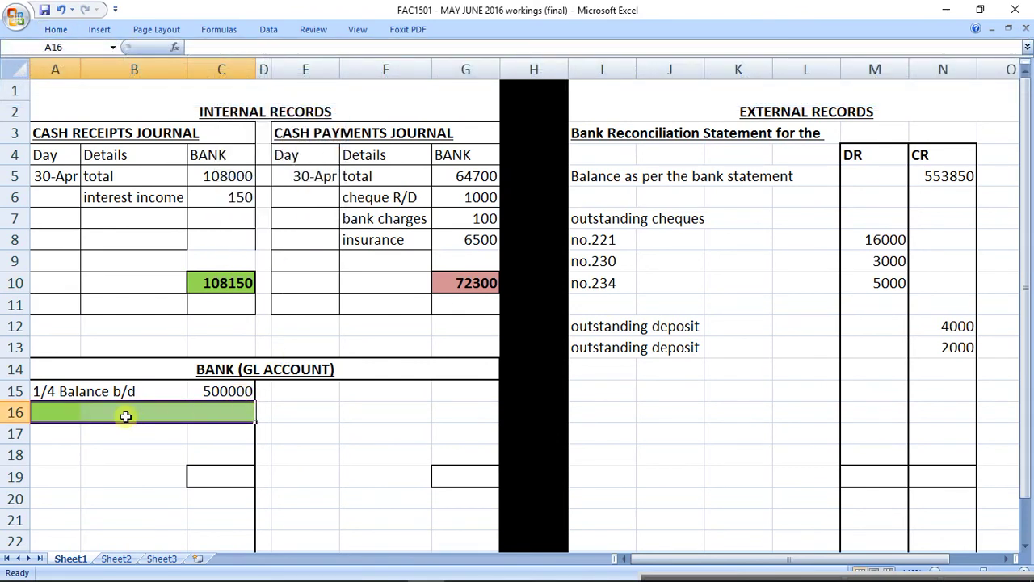
# Step: Enter the label 30/4 Total Receipts CRJ in A16 on the debit side of the bank account
pyautogui.click(64, 404)
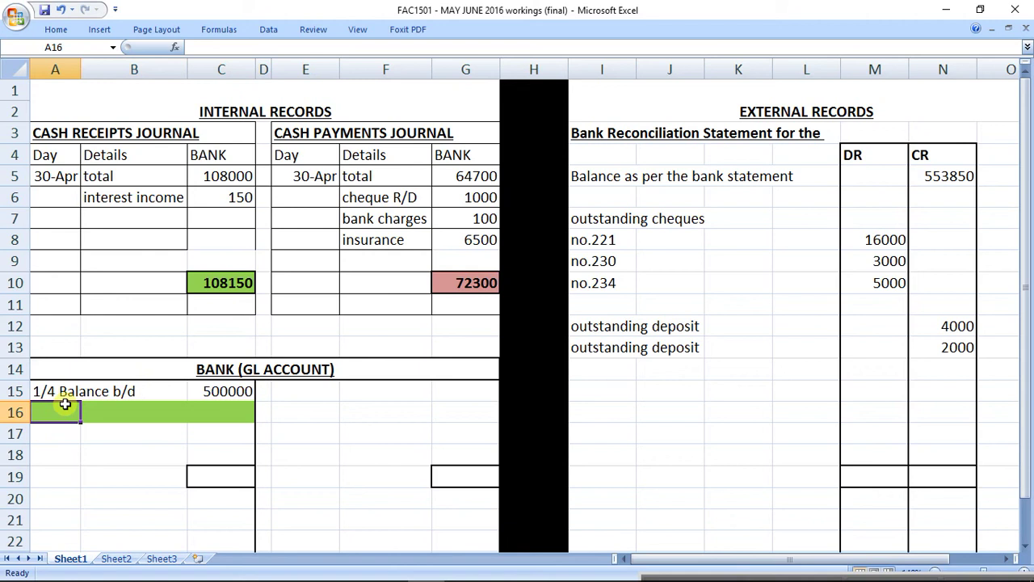
pyautogui.write('30/4')
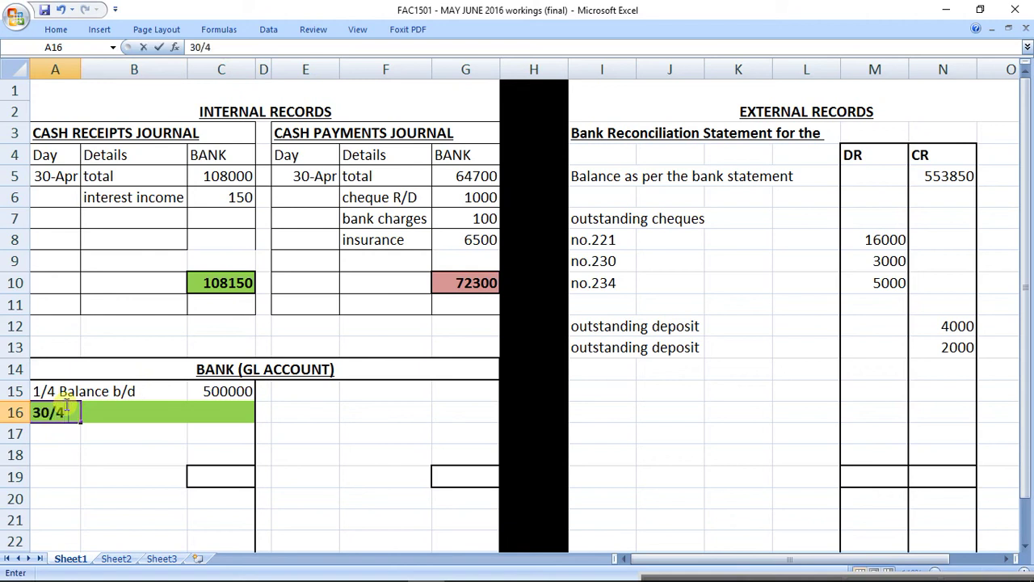
pyautogui.write(' Total Receipts')
pyautogui.press('Return')
pyautogui.click(64, 405)
pyautogui.click(308, 47)
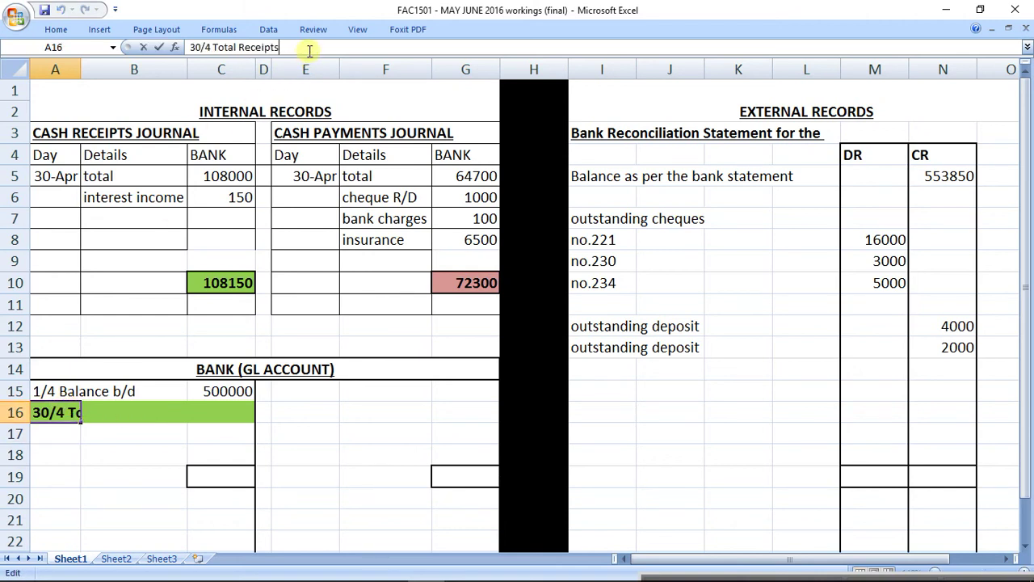
pyautogui.write('CRJ')
pyautogui.press('Return')
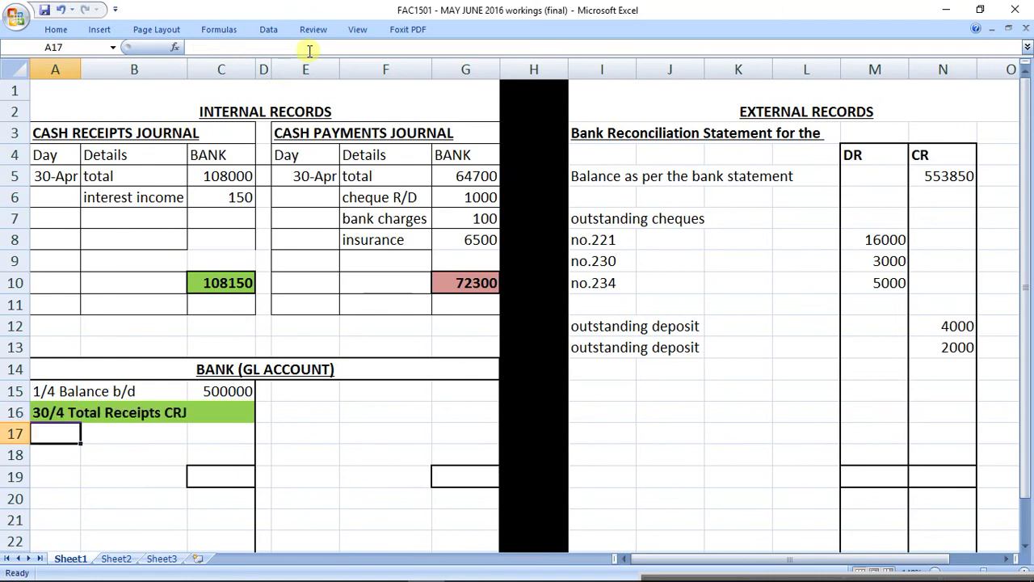
# Step: Link C16 to the cash receipts journal total with the formula =C10
pyautogui.press('Right')
pyautogui.press('Right')
pyautogui.press('Down')
pyautogui.press('Up')
pyautogui.press('Up')
pyautogui.write('=')
pyautogui.press('Up')
pyautogui.press('Up')
pyautogui.press('Up')
pyautogui.press('Up')
pyautogui.press('Up')
pyautogui.press('Up')
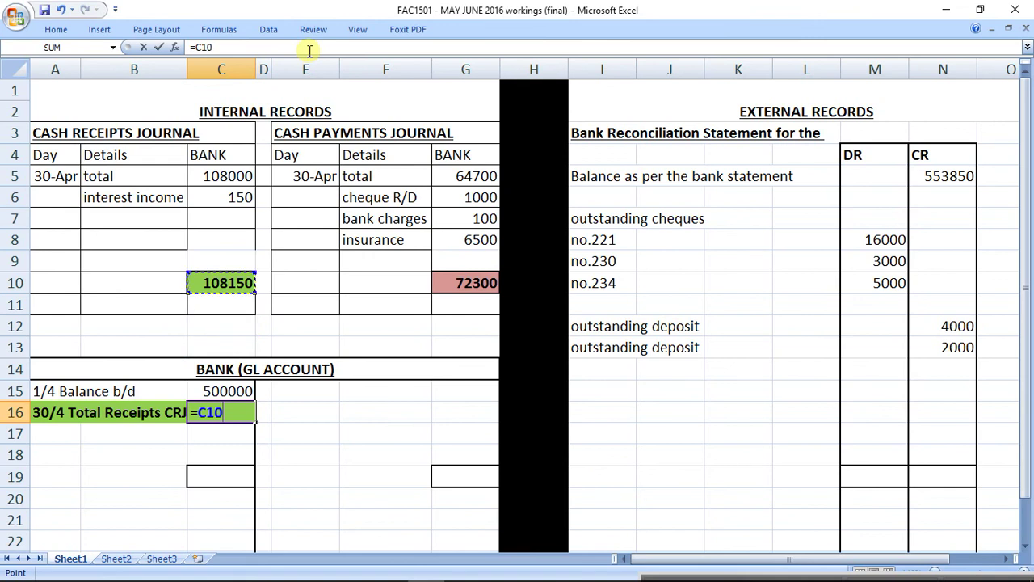
pyautogui.press('Return')
# Step: Enter the label 30/4 Total Payments CPJ in E15 of the bank account and widen column F slightly to fit it
pyautogui.press('Right')
pyautogui.press('Up')
pyautogui.press('Up')
pyautogui.press('Right')
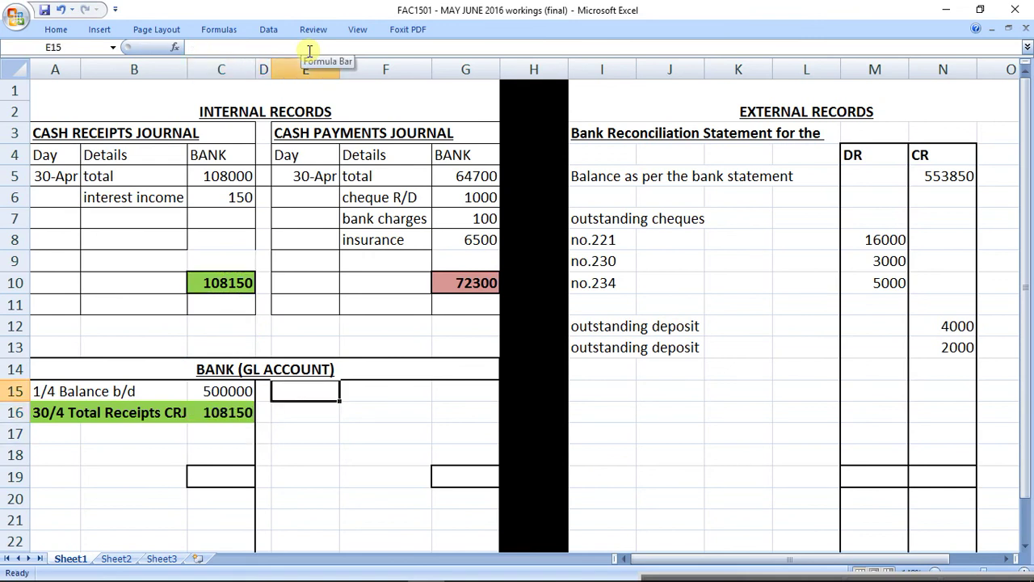
pyautogui.write('30/4 ')
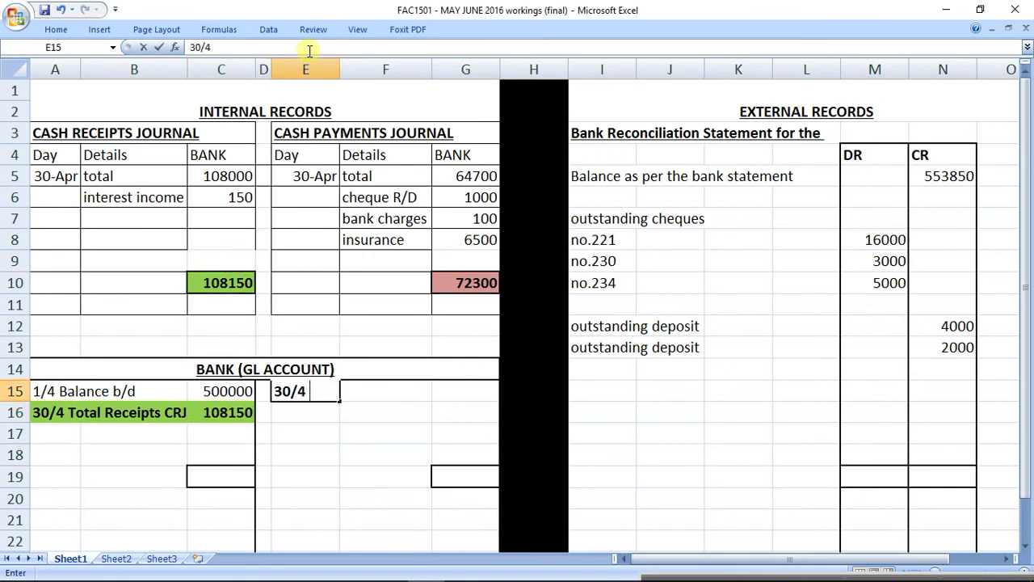
pyautogui.write('Total Payments CPJ')
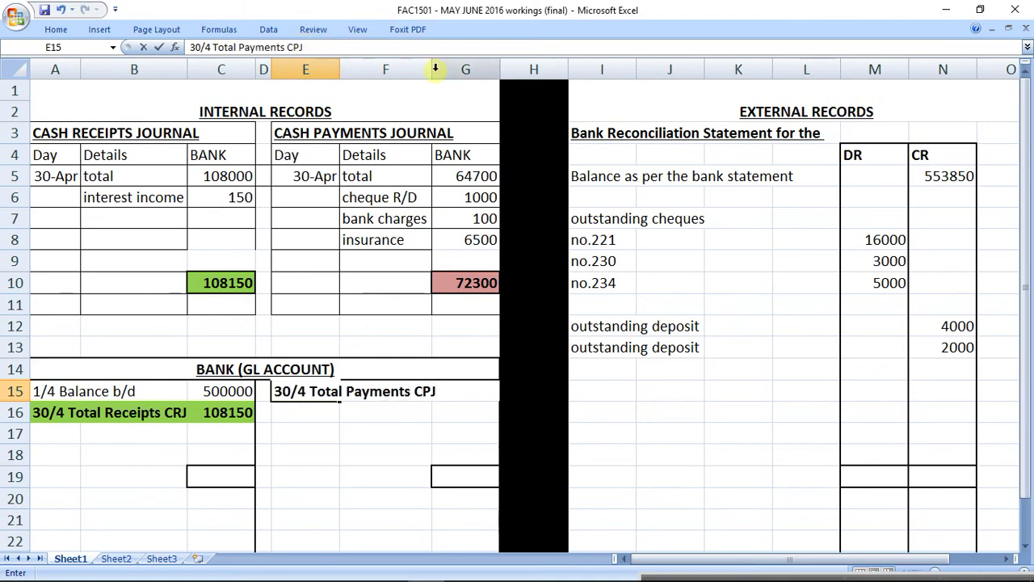
pyautogui.click(427, 97)
pyautogui.moveTo(434, 69); pyautogui.dragTo(440, 72)
# Step: Link G15 to the cash payments journal total with the formula =G10
pyautogui.click(459, 393)
pyautogui.write('=')
pyautogui.click(477, 283)
pyautogui.press('Return')
# Step: Fill D15 to G15 of the bank account with a light red theme colour
pyautogui.moveTo(282, 391); pyautogui.dragTo(462, 393)
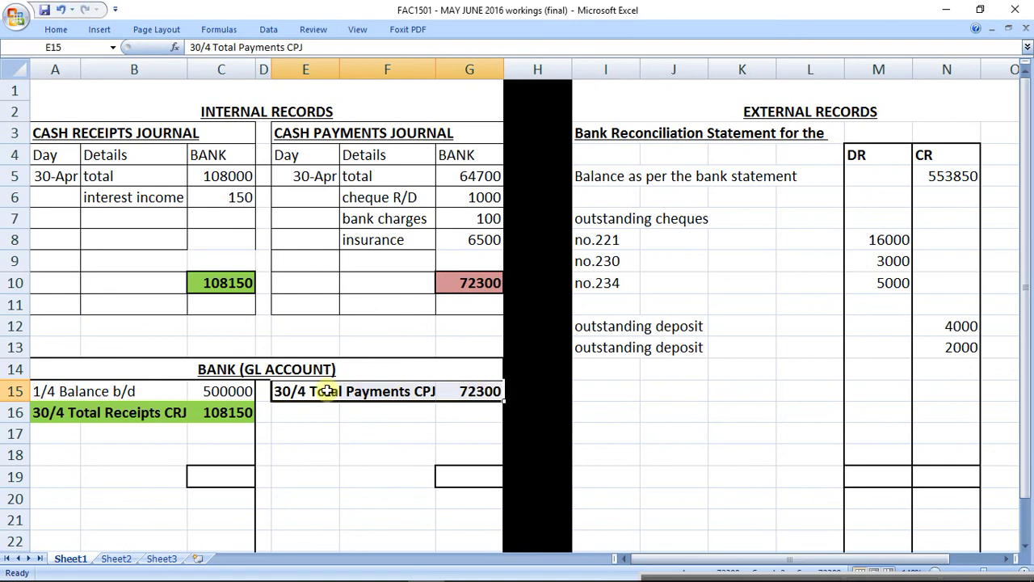
pyautogui.moveTo(268, 391); pyautogui.dragTo(473, 391)
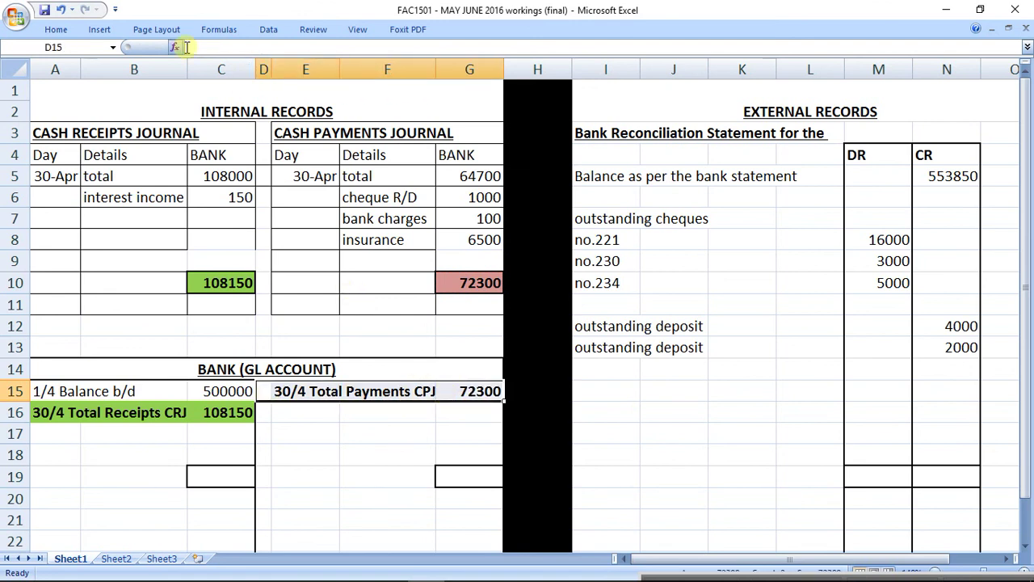
pyautogui.click(56, 29)
pyautogui.click(235, 78)
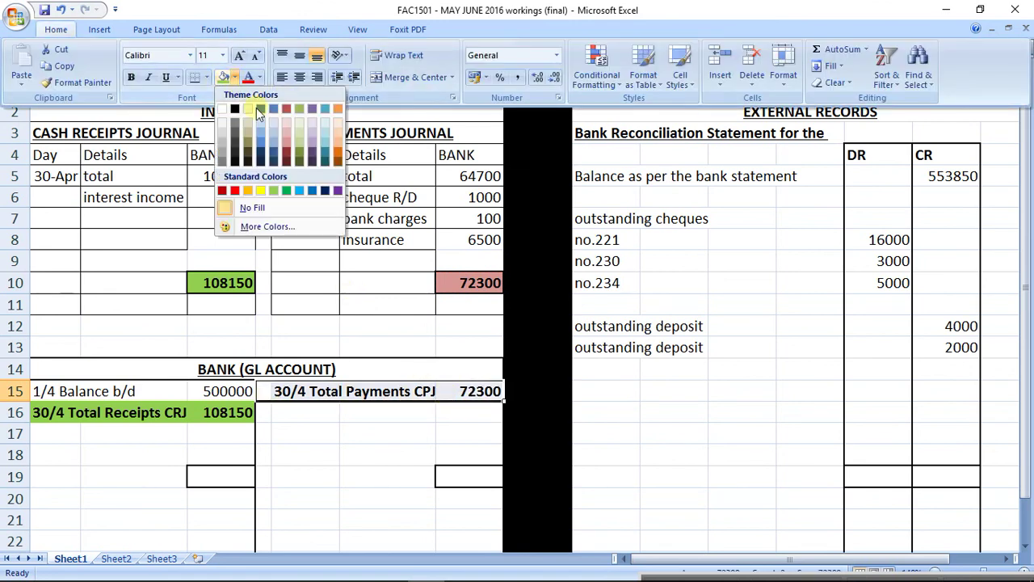
pyautogui.click(290, 134)
pyautogui.click(414, 409)
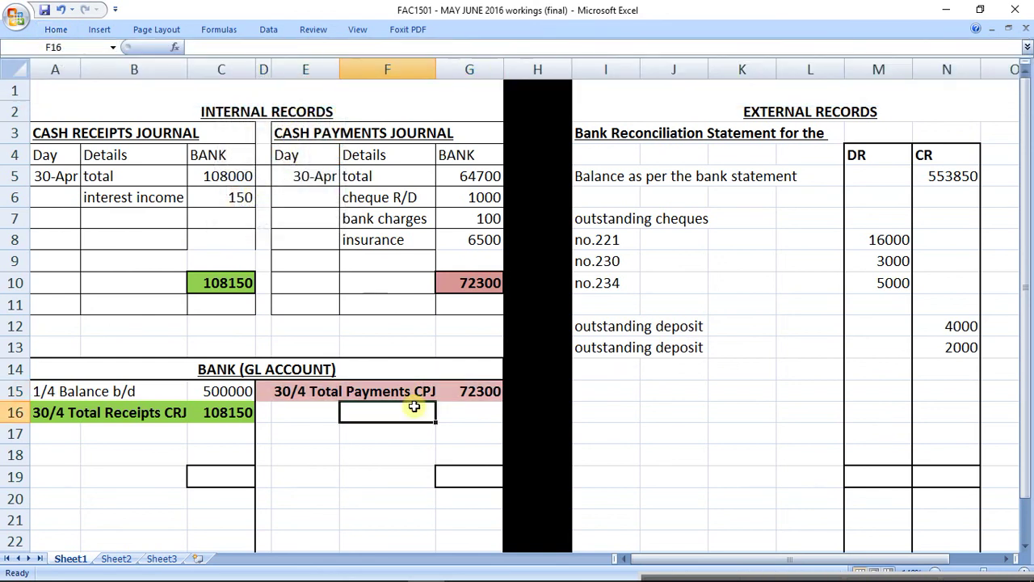
# Step: Make the opening balance label in A15 and its amount in C15 bold
pyautogui.click(235, 392)
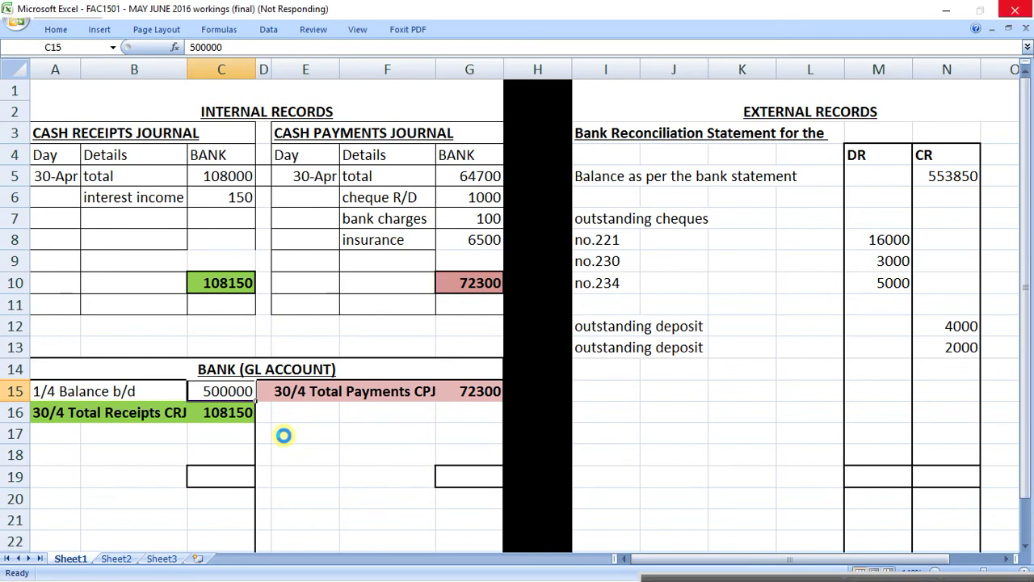
pyautogui.click(69, 393)
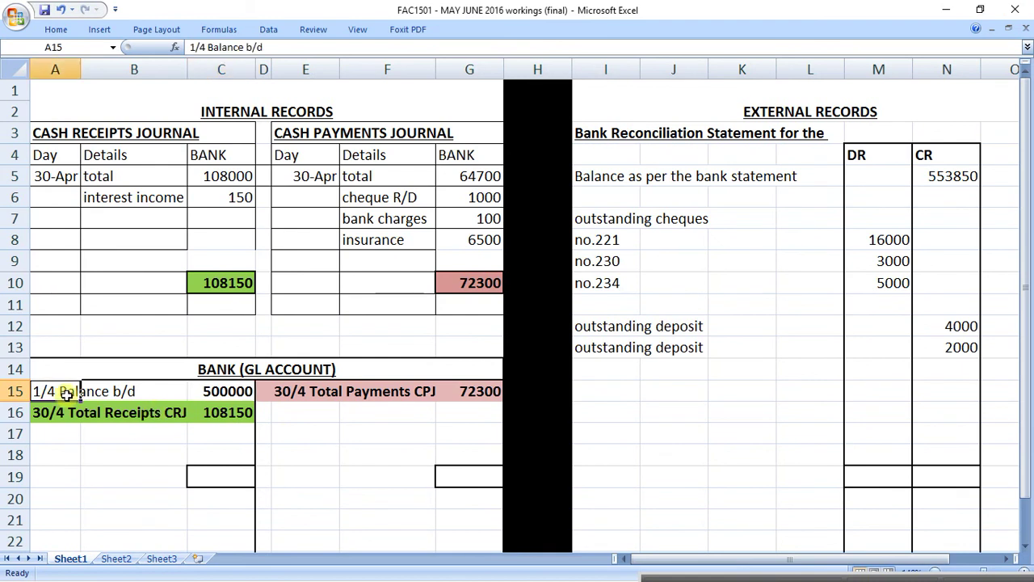
pyautogui.hotkey('ctrl', 'b')
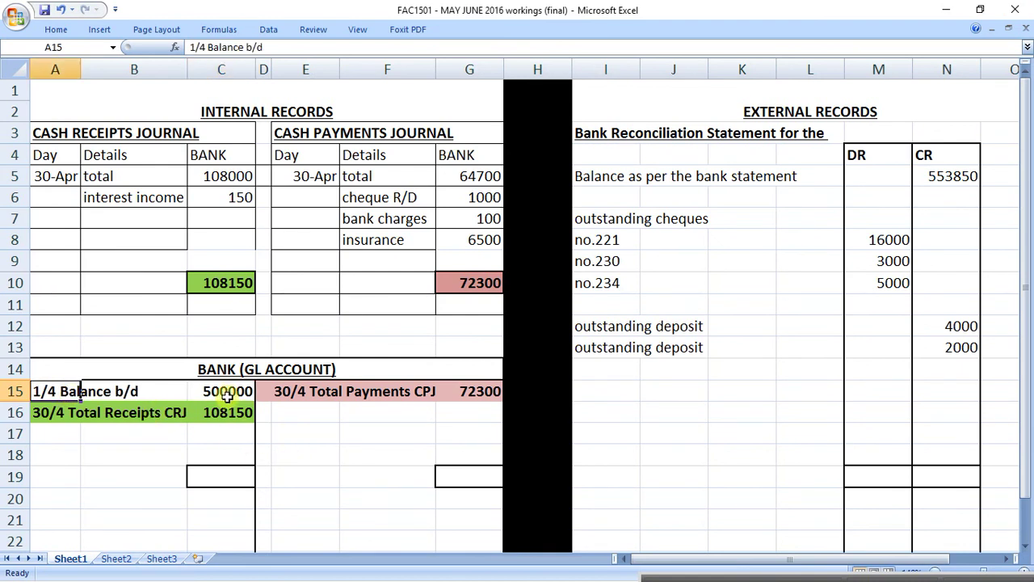
# Step: Total the debit side of the bank account in C19 with =SUM(C15:C16)
pyautogui.moveTo(227, 392); pyautogui.dragTo(227, 411)
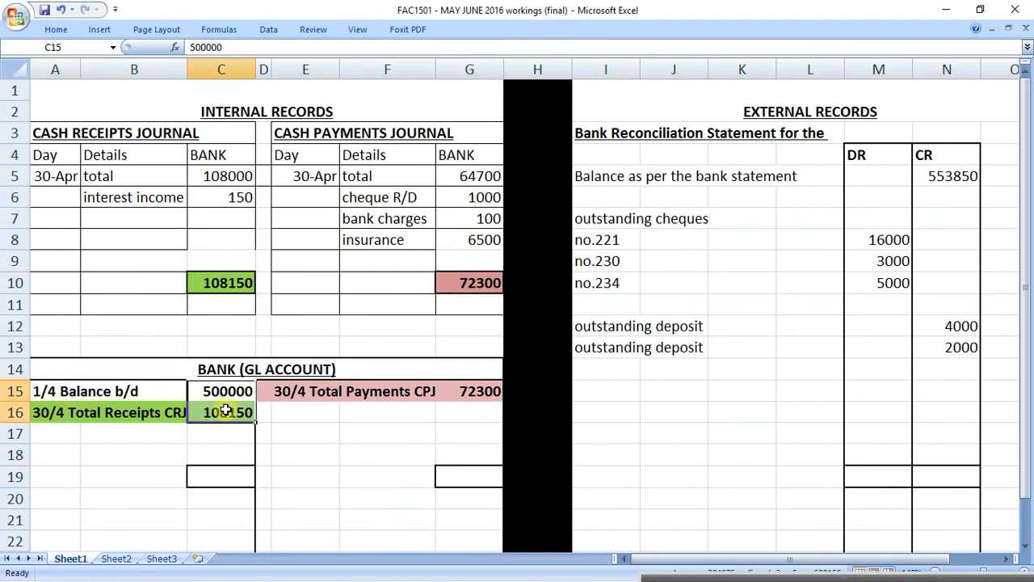
pyautogui.click(237, 479)
pyautogui.write('=sum(')
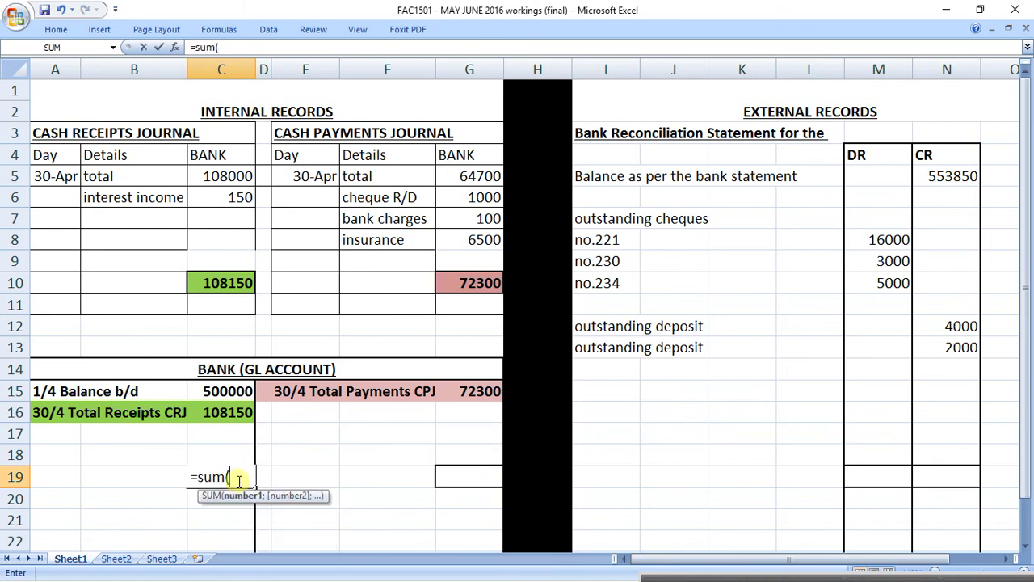
pyautogui.moveTo(223, 392); pyautogui.dragTo(219, 410)
pyautogui.press('Return')
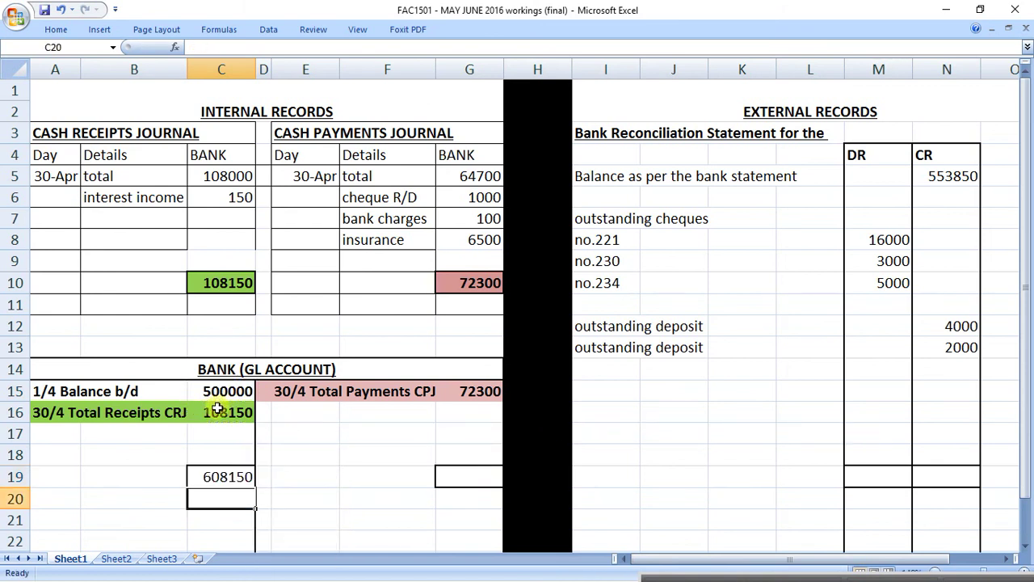
# Step: Set the credit side total in G19 equal to the debit total with =C19
pyautogui.press('Up')
pyautogui.press('Right')
pyautogui.press('Right')
pyautogui.press('Right')
pyautogui.press('Right')
pyautogui.write('=')
pyautogui.press('Left')
pyautogui.press('Left')
pyautogui.press('Left')
pyautogui.press('Left')
pyautogui.press('Return')
# Step: Make the bank account totals in row 19, C19 to G19, bold
pyautogui.moveTo(232, 477); pyautogui.dragTo(471, 479)
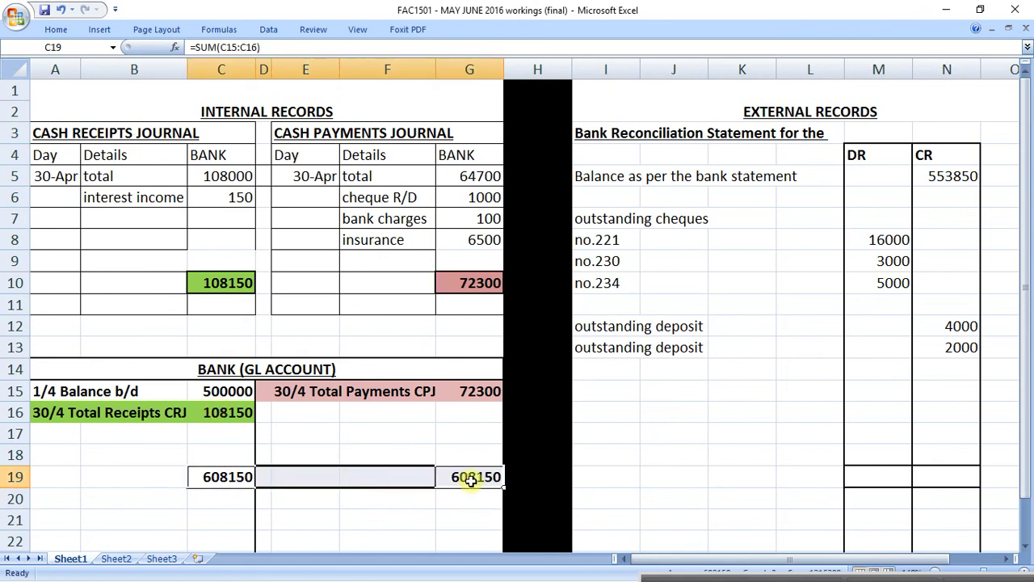
pyautogui.click(466, 521)
pyautogui.click(626, 497)
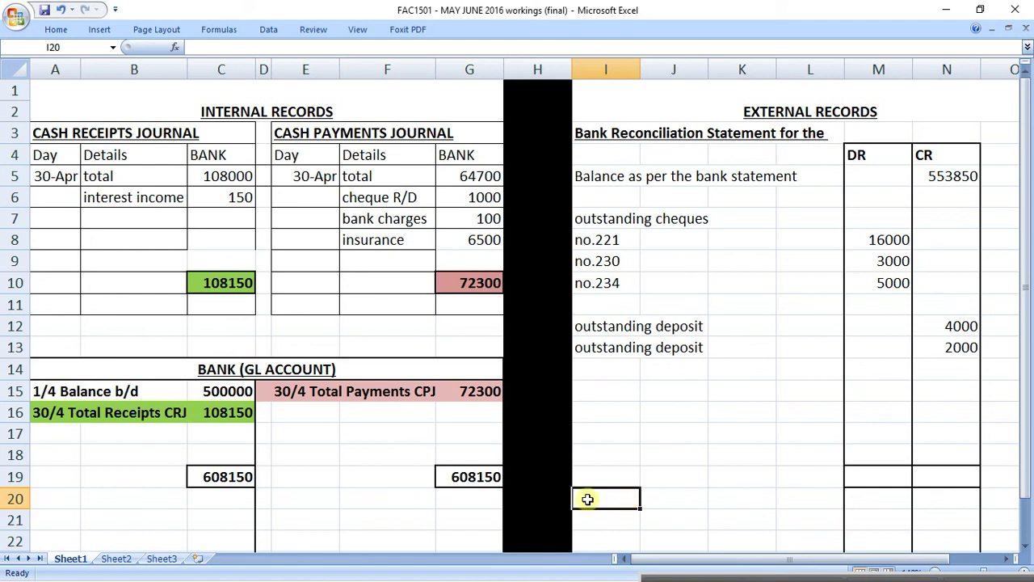
# Step: Calculate the bank account's closing balance in G18 by subtracting total payments from the credit total with =G19-G15
pyautogui.click(472, 478)
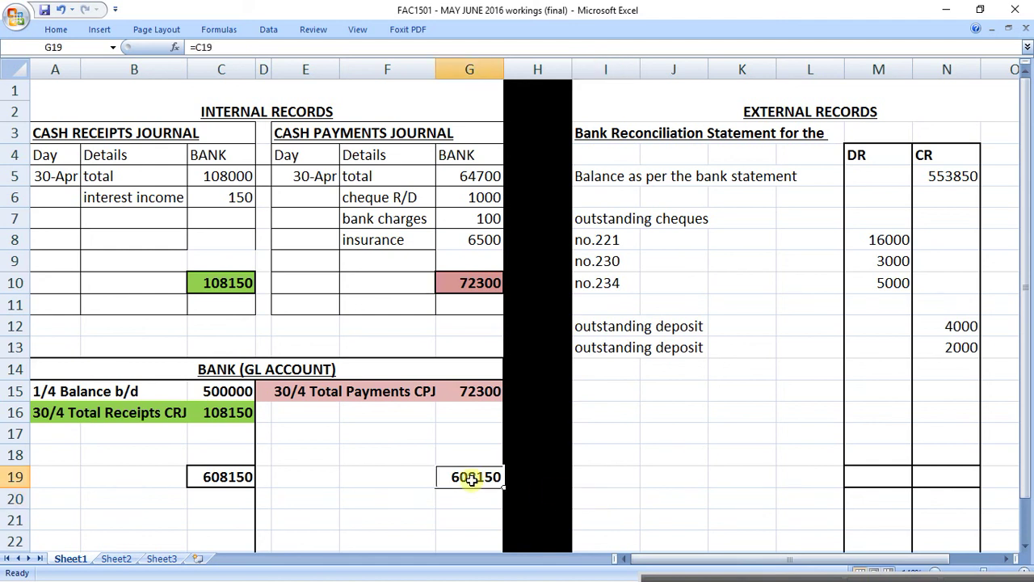
pyautogui.click(463, 395)
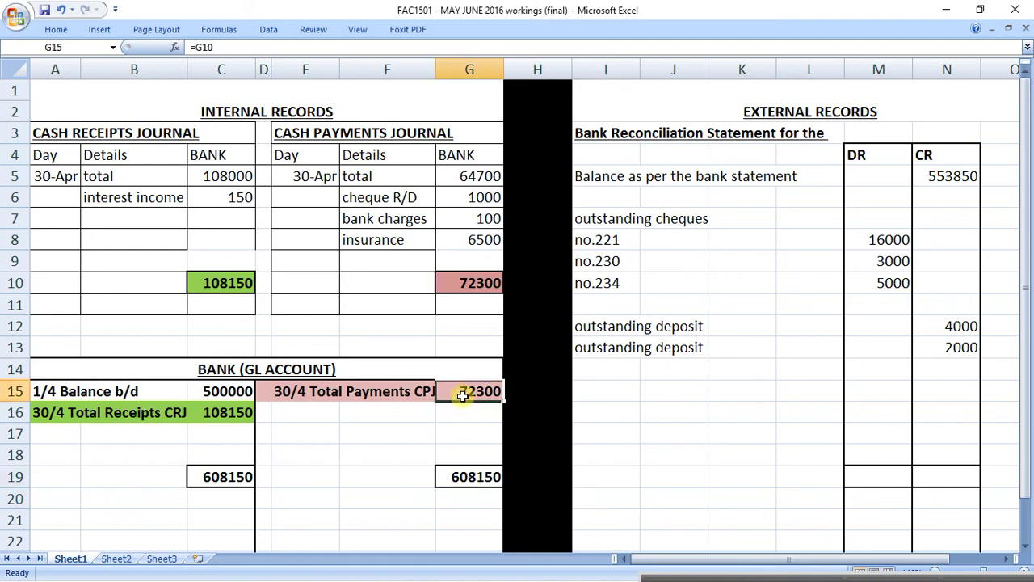
pyautogui.click(470, 456)
pyautogui.write('=')
pyautogui.press('Down')
pyautogui.write('-')
pyautogui.press('Up')
pyautogui.press('Up')
pyautogui.press('Up')
pyautogui.press('Return')
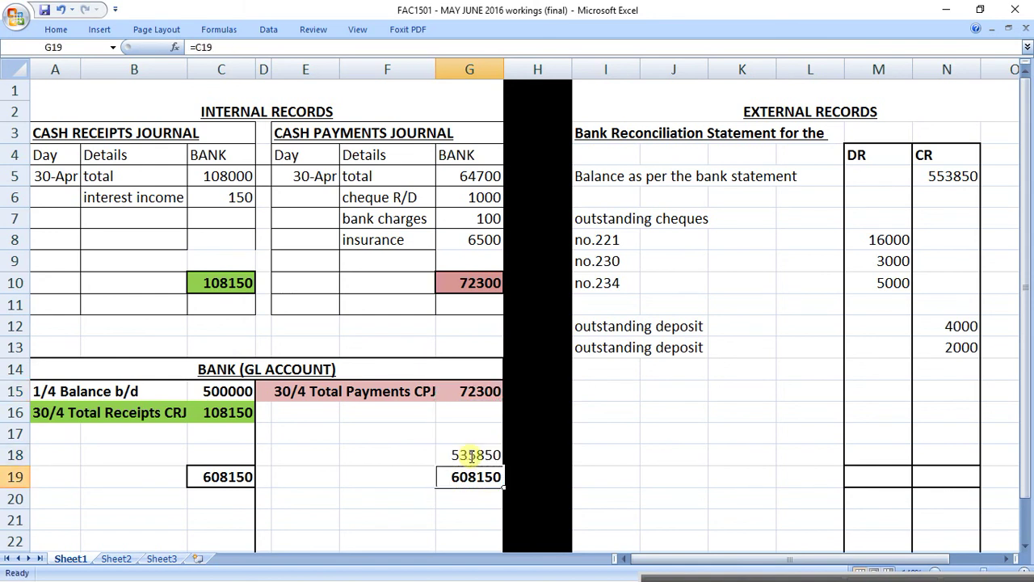
# Step: Enter the label balance c/d in E18 beside the closing balance
pyautogui.press('Up')
pyautogui.press('Left')
pyautogui.press('Left')
pyautogui.press('Left')
pyautogui.press('Right')
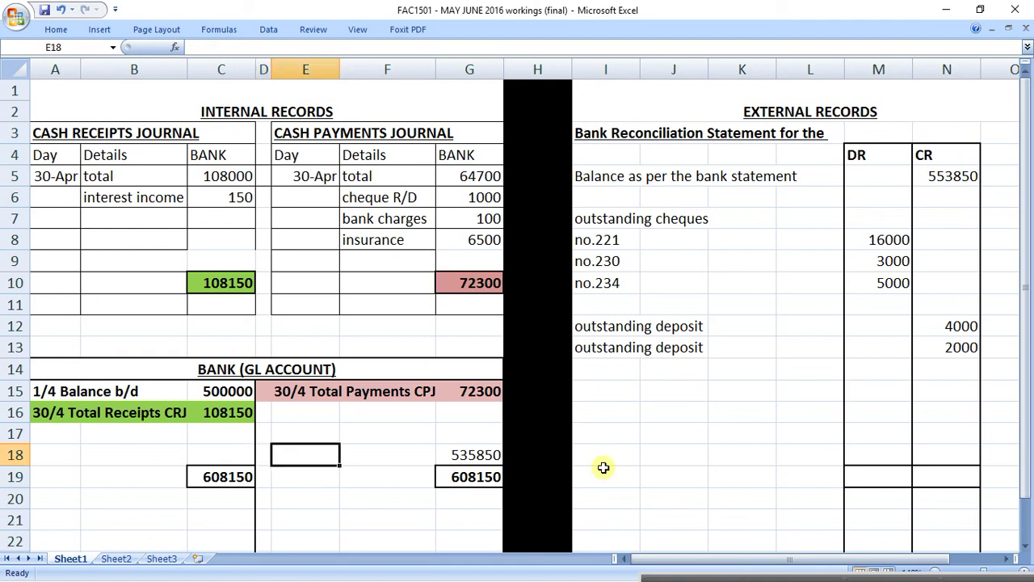
pyautogui.write('balance c/d')
pyautogui.press('Return')
# Step: Enter the label 1/5 Balance b/d as text in A20 below the debit side of the bank account
pyautogui.press('Down')
pyautogui.press('Left')
pyautogui.press('Left')
pyautogui.press('Left')
pyautogui.press('Left')
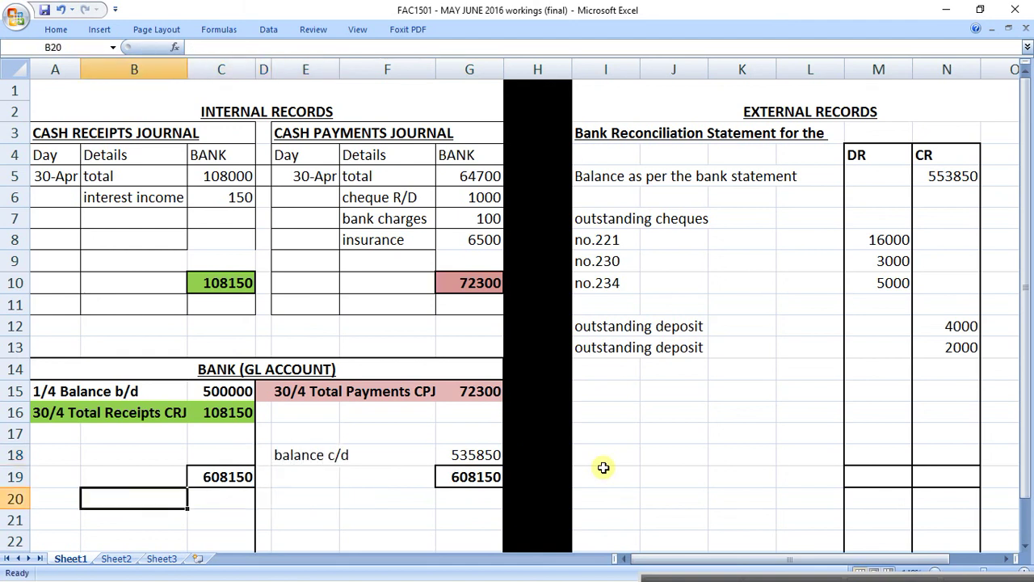
pyautogui.write('1/5')
pyautogui.press('Tab')
pyautogui.press('Left')
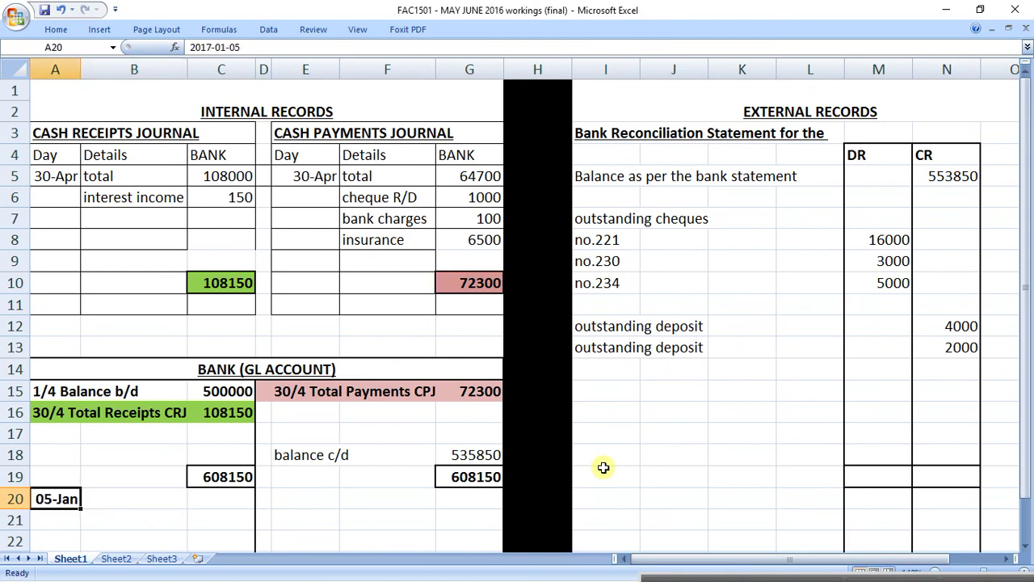
pyautogui.write("'1/5 Balanc")
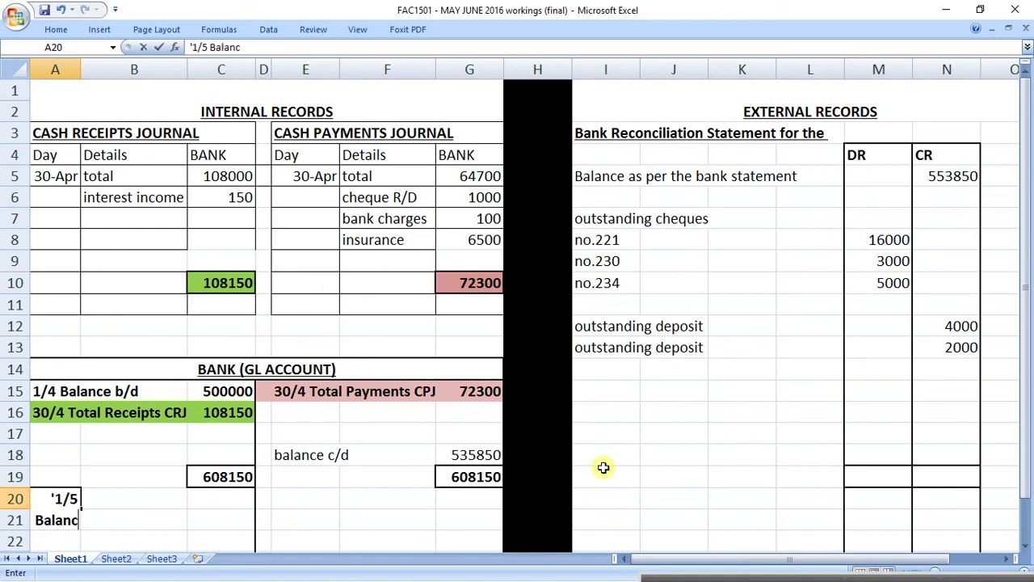
pyautogui.write('e b/d')
pyautogui.press('Tab')
# Step: Bring the closing balance down into C20 with the formula =G18
pyautogui.press('Tab')
pyautogui.write('=')
pyautogui.press('Up')
pyautogui.press('Up')
pyautogui.press('Right')
pyautogui.press('Right')
pyautogui.press('Right')
pyautogui.press('Right')
pyautogui.press('Return')
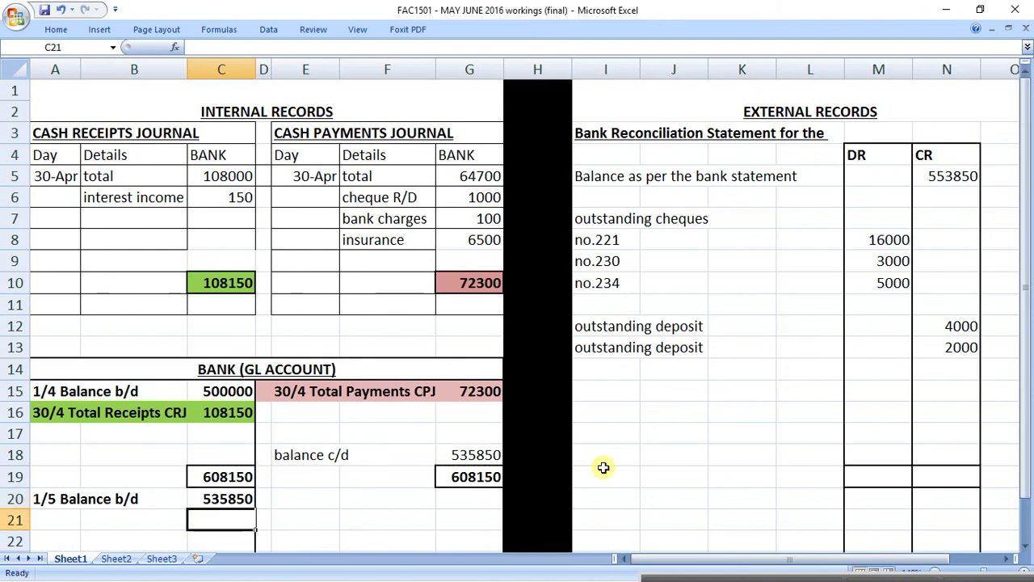
pyautogui.press('Up')
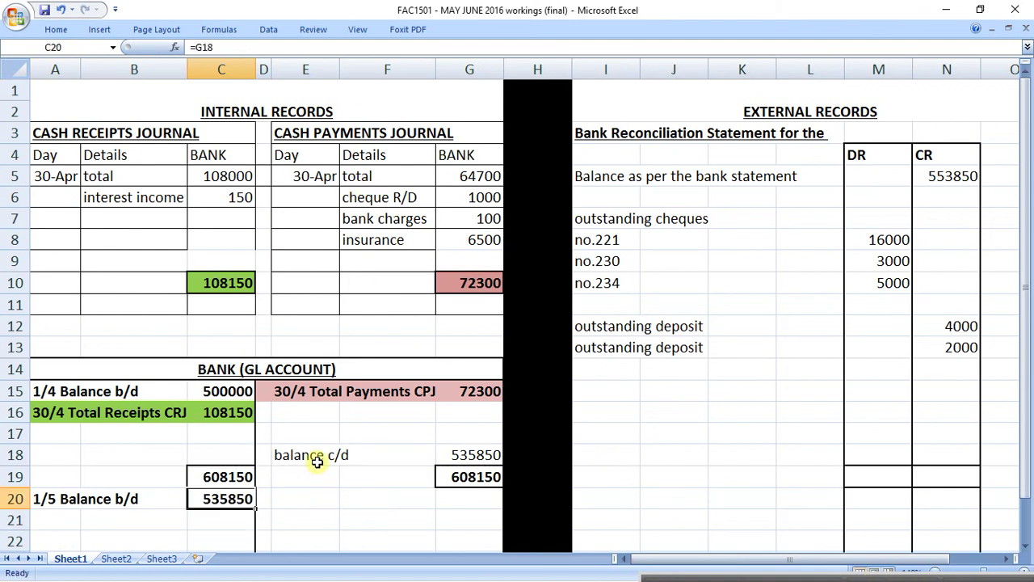
# Step: Make the balance c/d label and its amount in row 18 bold
pyautogui.moveTo(307, 454); pyautogui.dragTo(472, 455)
pyautogui.moveTo(111, 104); pyautogui.dragTo(406, 496)
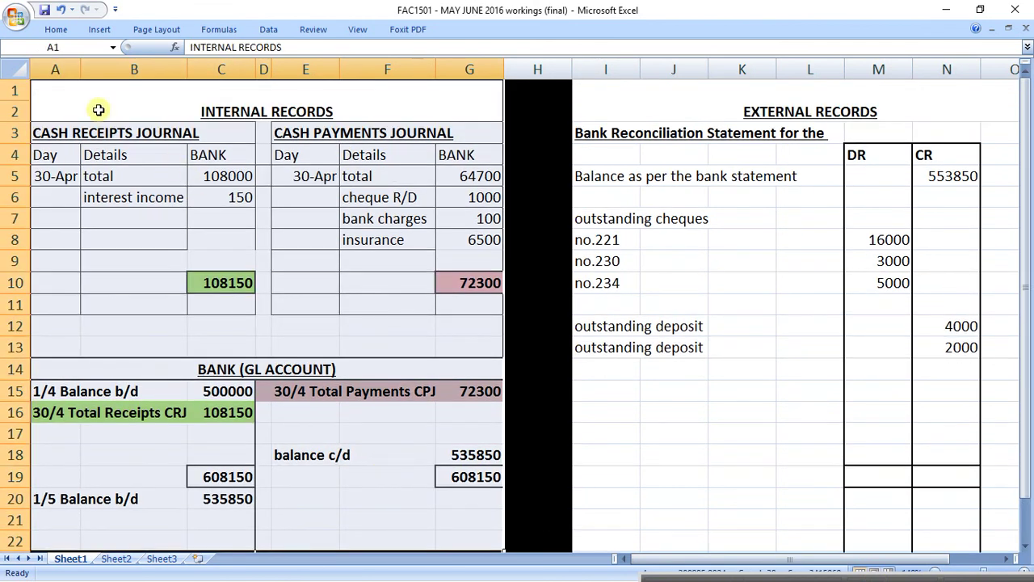
pyautogui.moveTo(612, 91); pyautogui.dragTo(809, 461)
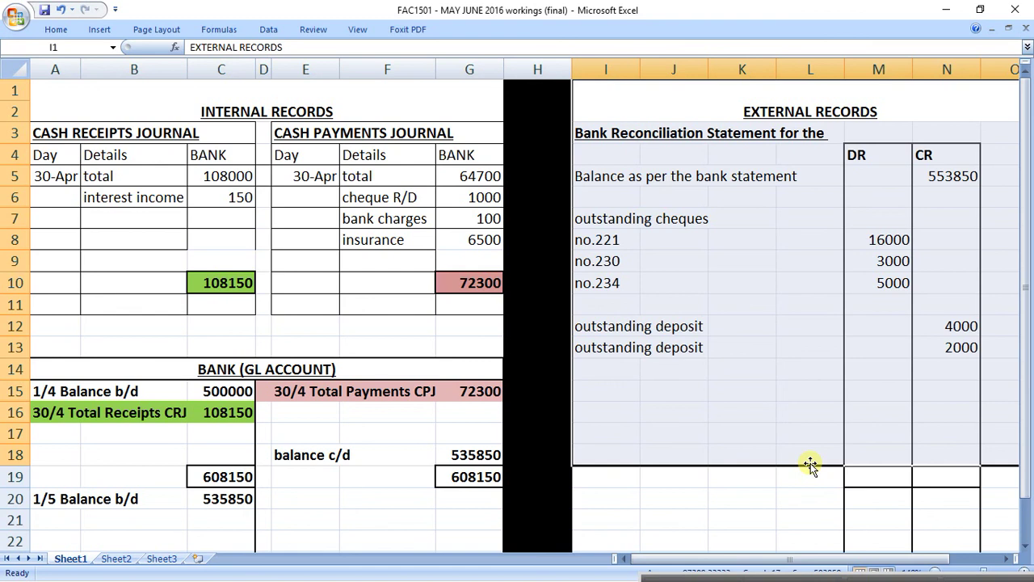
pyautogui.click(805, 431)
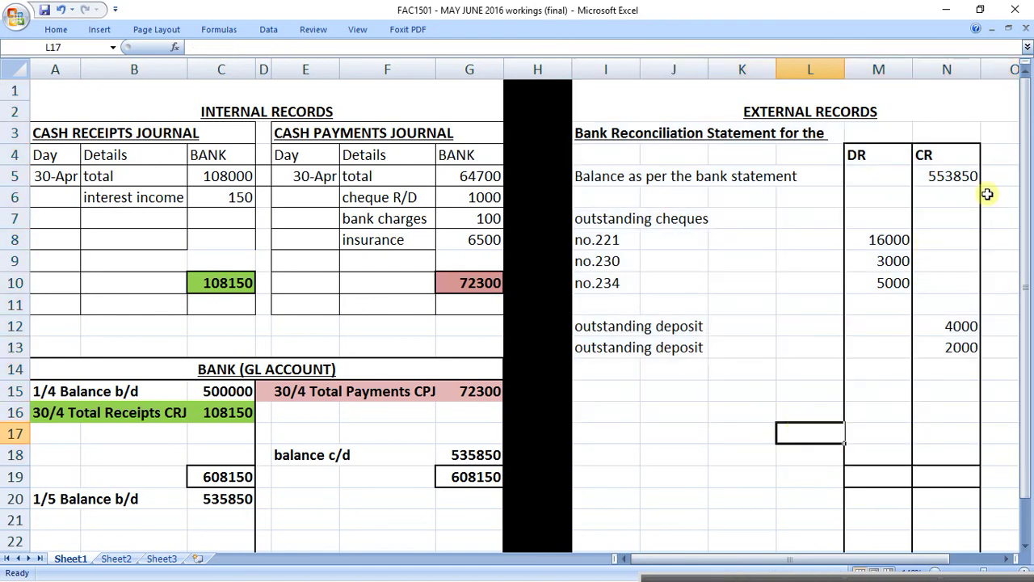
# Step: Total the CR column of the bank reconciliation statement in N19 with =SUM(N5:N13)
pyautogui.click(958, 474)
pyautogui.write('=su')
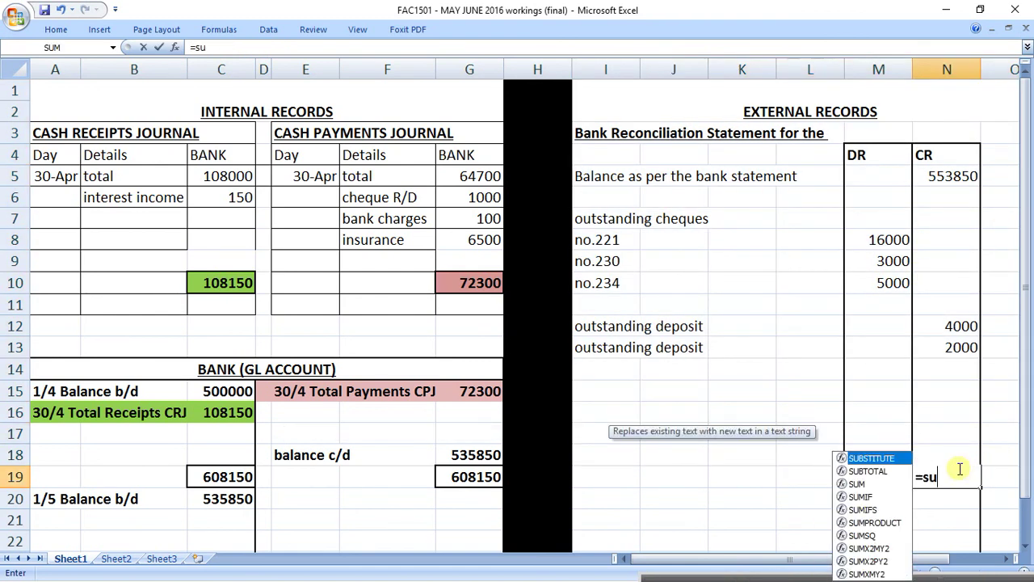
pyautogui.write('m(')
pyautogui.moveTo(935, 173); pyautogui.dragTo(973, 349)
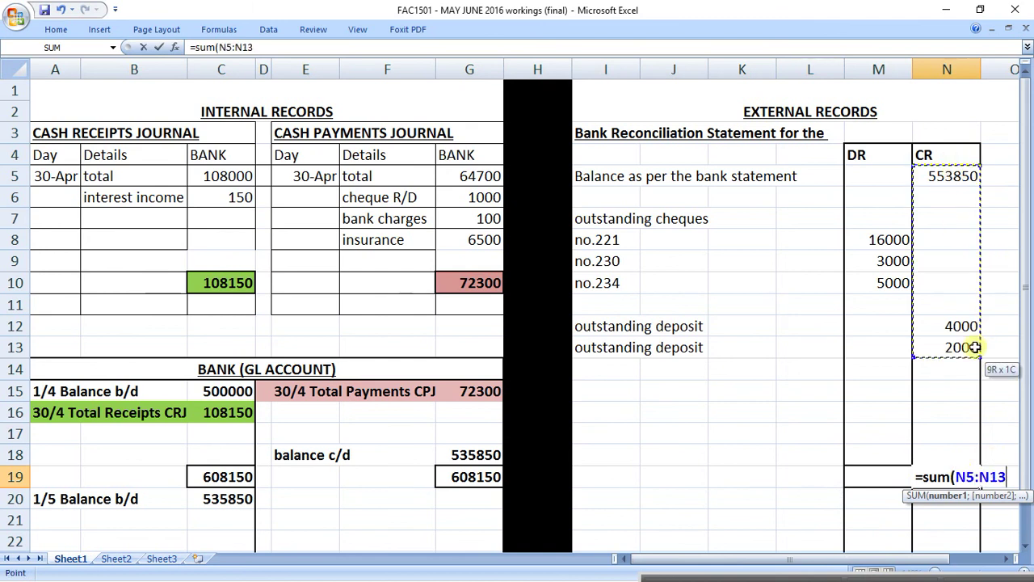
pyautogui.press('Return')
# Step: Set the DR column total in M19 equal to the CR total with =N19
pyautogui.press('Up')
pyautogui.press('Left')
pyautogui.write('=')
pyautogui.press('Right')
pyautogui.press('Return')
pyautogui.press('Down')
pyautogui.press('Down')
pyautogui.press('Down')
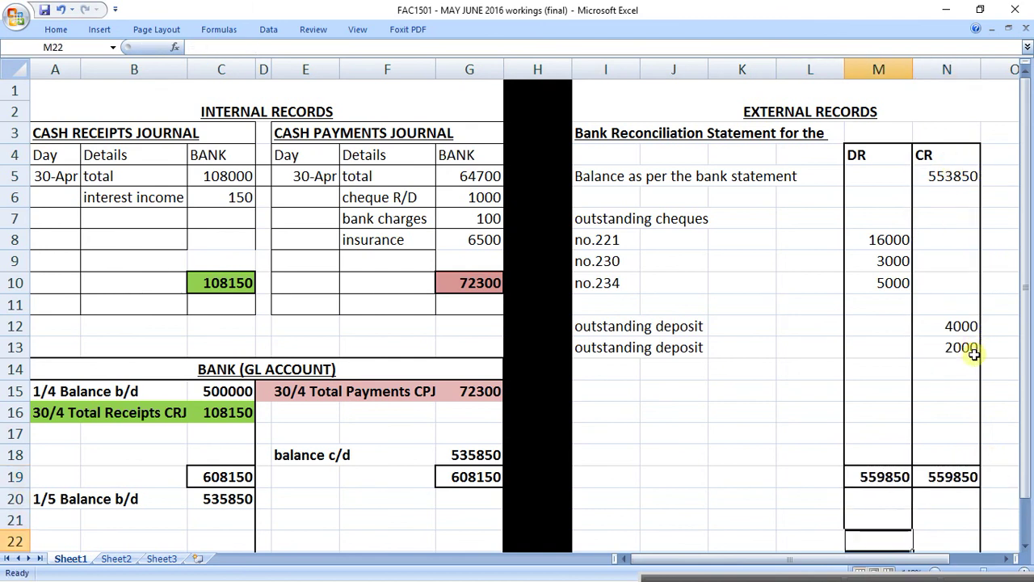
pyautogui.press('Up')
pyautogui.press('Up')
pyautogui.press('Up')
pyautogui.press('Up')
pyautogui.press('Up')
pyautogui.press('Up')
pyautogui.press('Up')
pyautogui.press('Up')
pyautogui.press('Up')
pyautogui.press('Up')
pyautogui.press('Up')
pyautogui.press('Up')
pyautogui.press('Up')
pyautogui.press('Up')
pyautogui.press('Up')
pyautogui.press('Up')
pyautogui.press('Up')
pyautogui.press('Up')
pyautogui.press('Up')
pyautogui.press('Up')
pyautogui.press('Up')
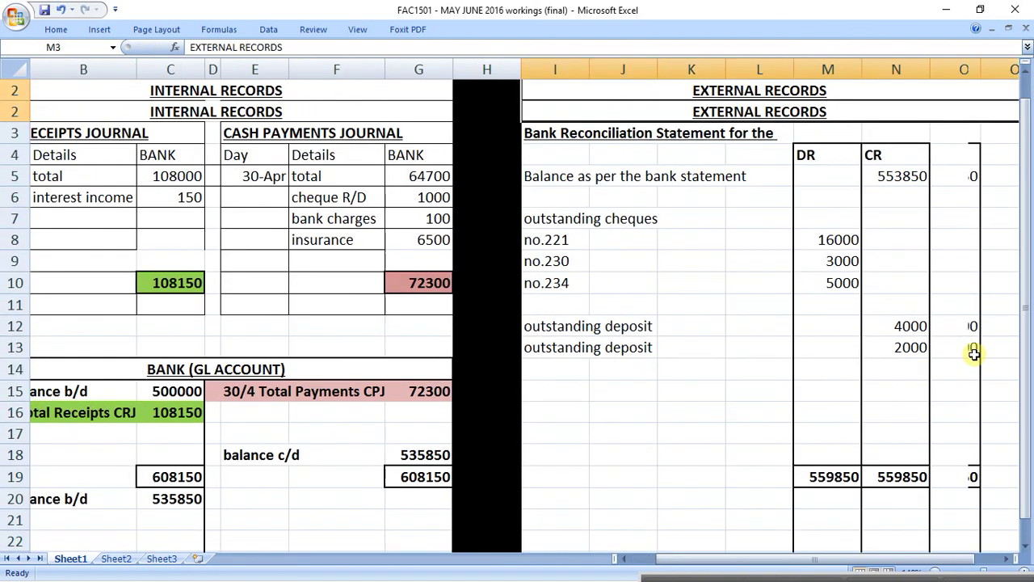
pyautogui.click(852, 442)
pyautogui.press('Left')
pyautogui.press('Left')
pyautogui.press('Left')
pyautogui.press('Left')
pyautogui.press('Left')
pyautogui.press('Left')
pyautogui.press('Left')
pyautogui.press('Left')
pyautogui.press('Left')
pyautogui.press('Left')
pyautogui.press('Left')
pyautogui.press('Left')
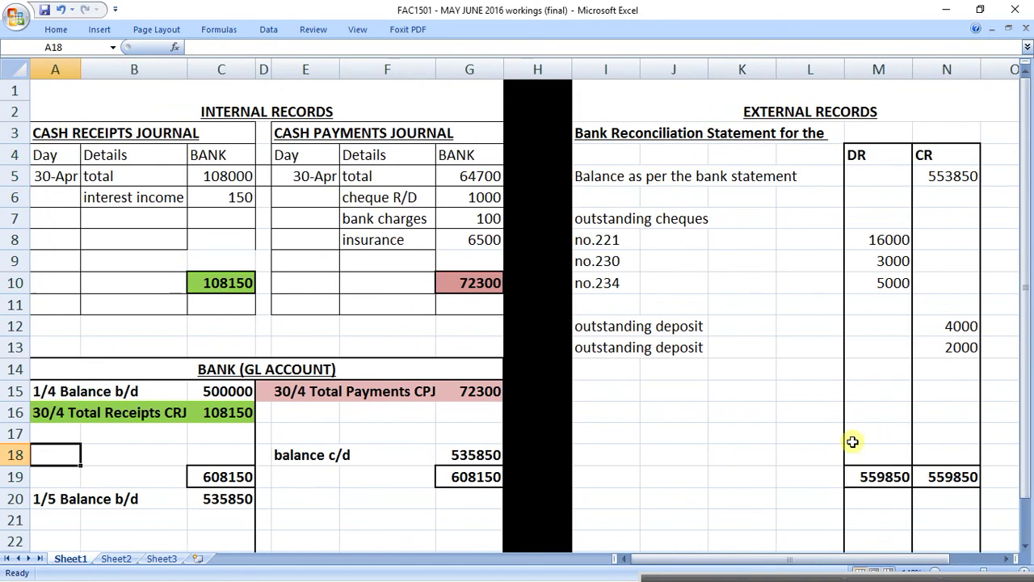
# Step: Calculate the balancing figure in M18 by subtracting the three outstanding cheques from the DR total with =M19-M8-M9-M10
pyautogui.click(856, 447)
pyautogui.write('=')
pyautogui.click(882, 476)
pyautogui.write('-')
pyautogui.click(909, 241)
pyautogui.write('-')
pyautogui.click(911, 261)
pyautogui.write('-')
pyautogui.click(911, 283)
pyautogui.press('Return')
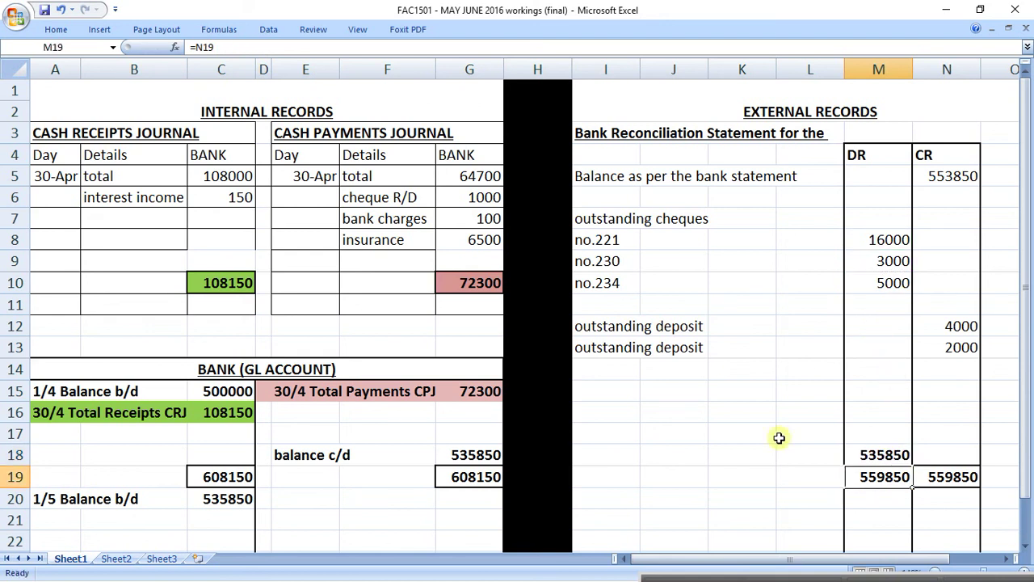
# Step: Label the balancing figure in the bank reconciliation statement by entering "balnace as per the bank GL acount" in I18
pyautogui.click(616, 454)
pyautogui.write('balnace as per g')
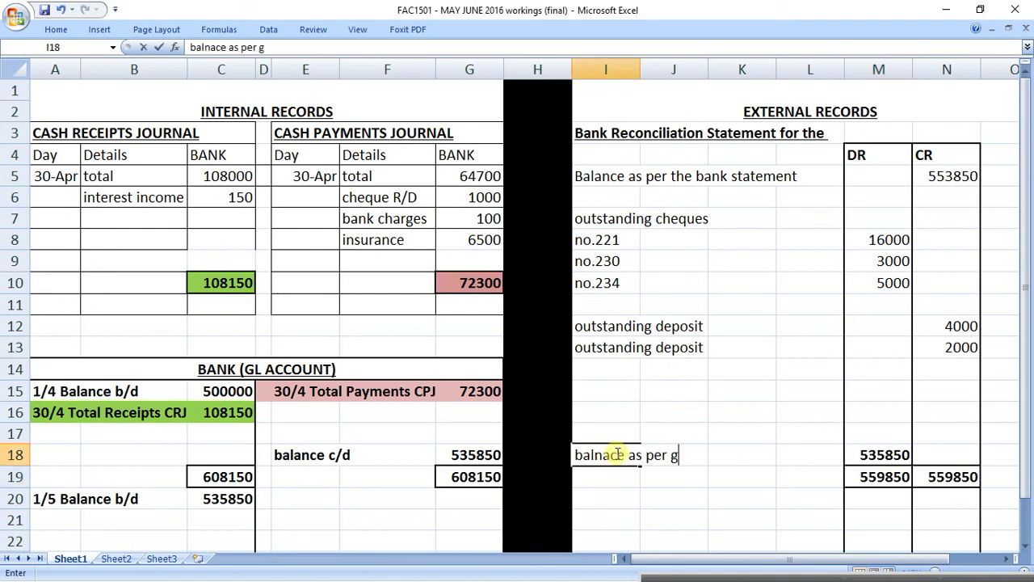
pyautogui.press('BackSpace')
pyautogui.write('the bank GL ')
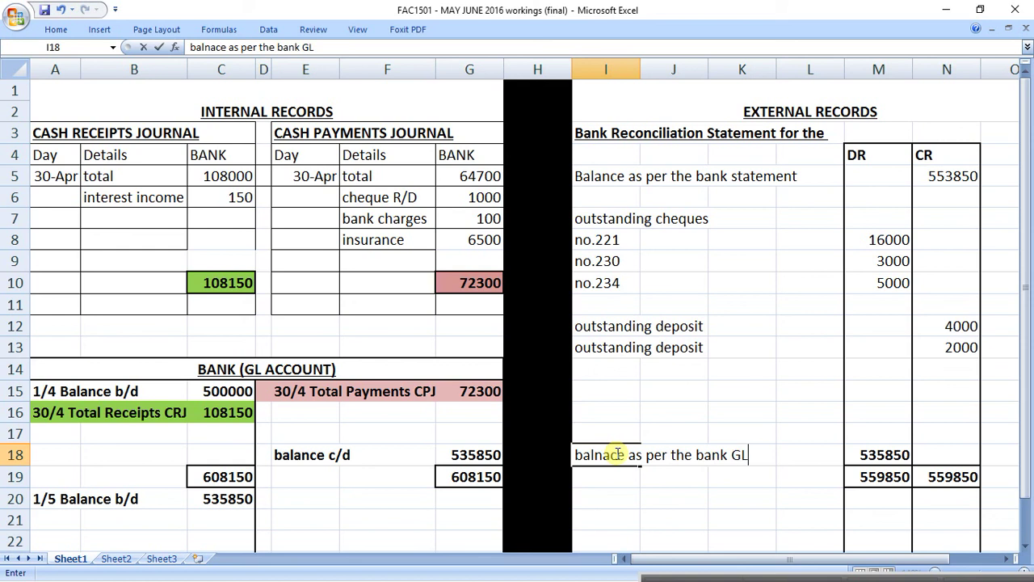
pyautogui.write('acount')
pyautogui.press('Return')
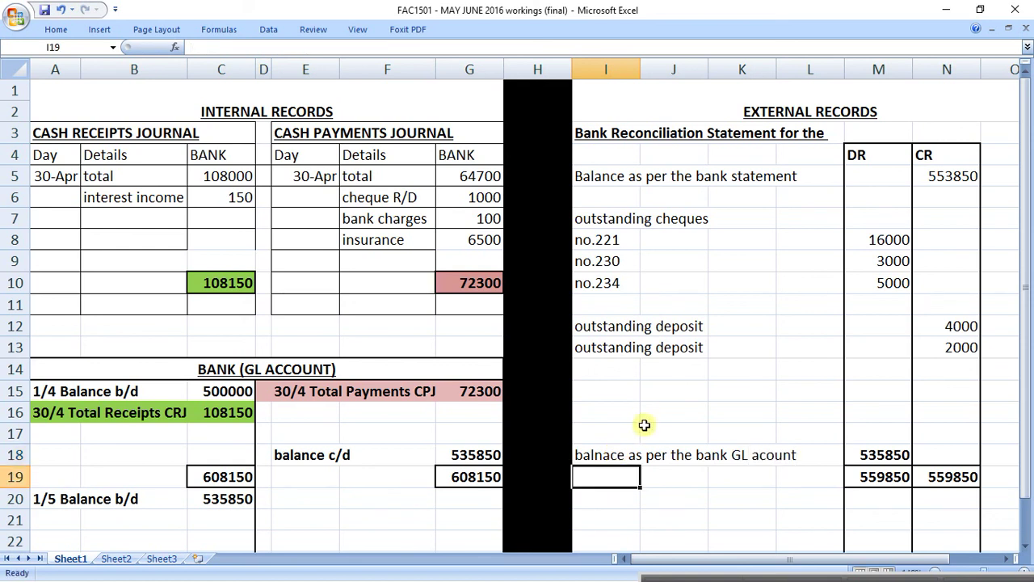
# Step: Fill the GL account balance row I18:N18 with yellow and make its label bold
pyautogui.moveTo(644, 455); pyautogui.dragTo(946, 455)
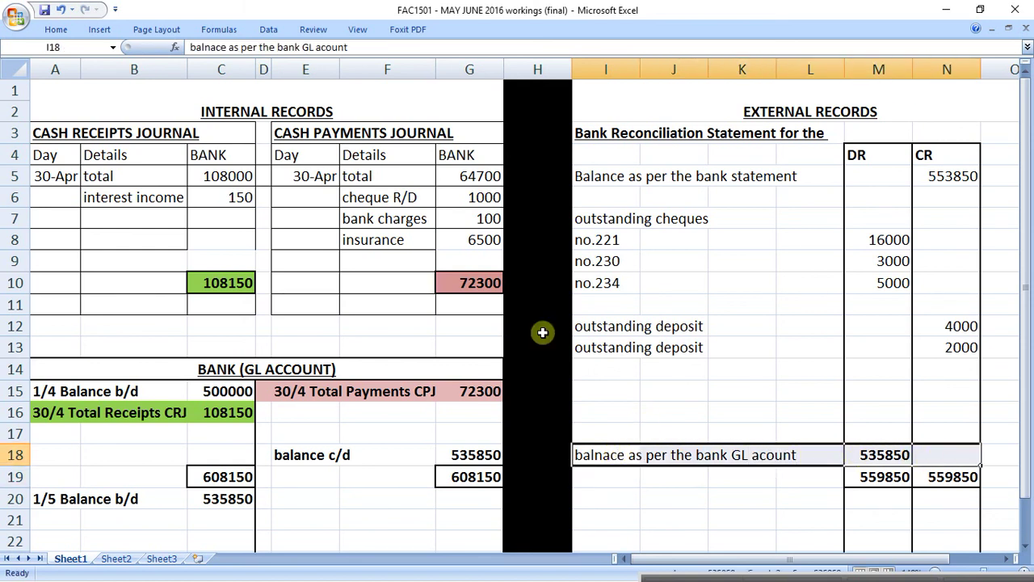
pyautogui.click(58, 31)
pyautogui.click(235, 78)
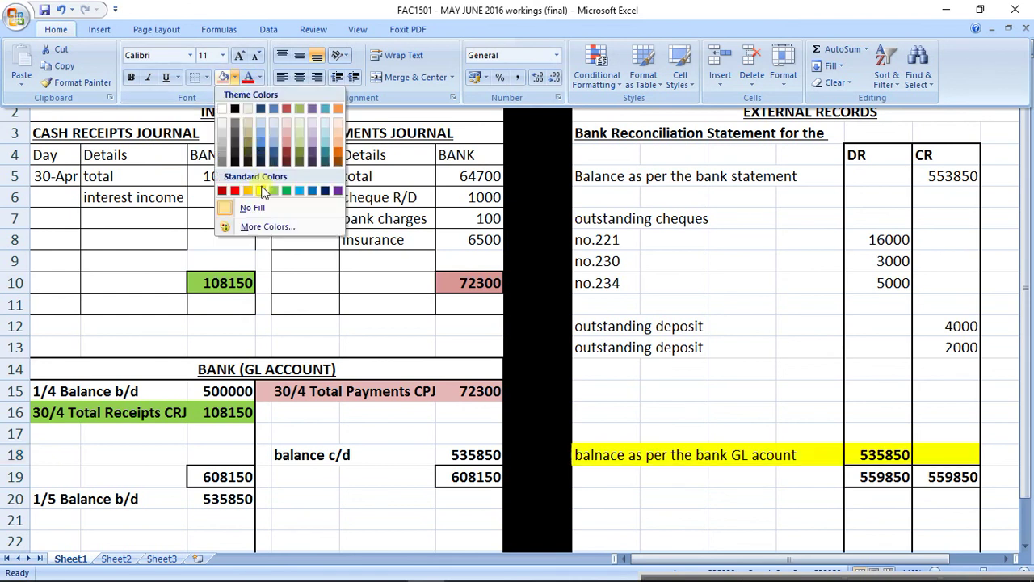
pyautogui.click(263, 191)
# Step: Fill the 1/5 Balance b/d row A20:C20 of the bank account with the same yellow and save the workbook
pyautogui.moveTo(76, 499); pyautogui.dragTo(206, 500)
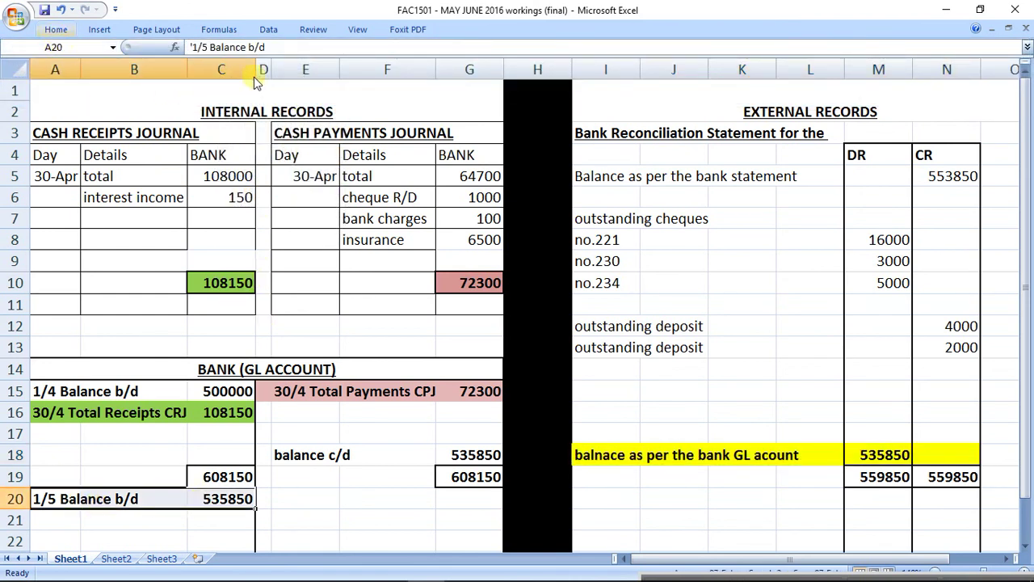
pyautogui.hotkey('alt', 'h')
pyautogui.click(224, 76)
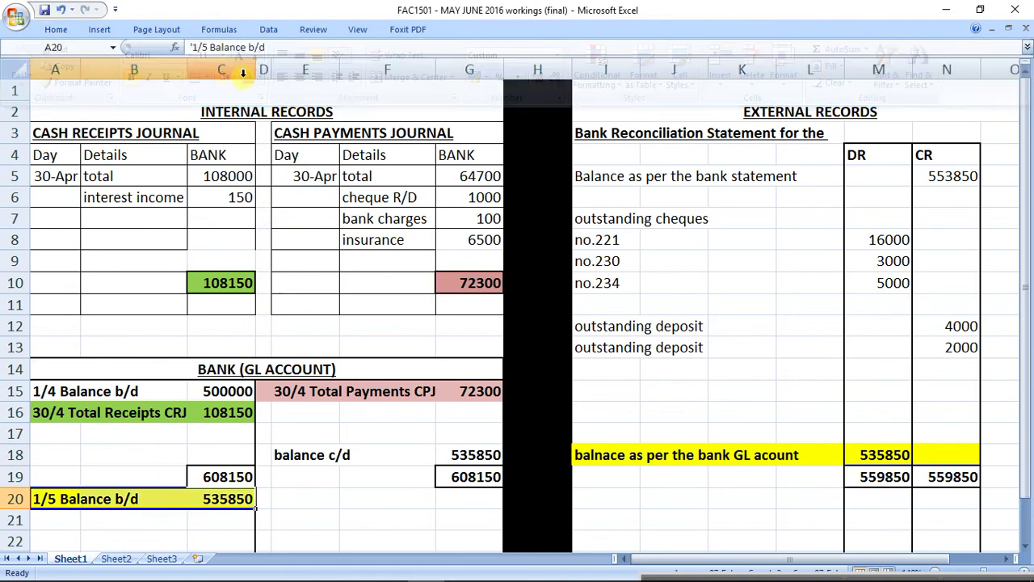
pyautogui.click(44, 10)
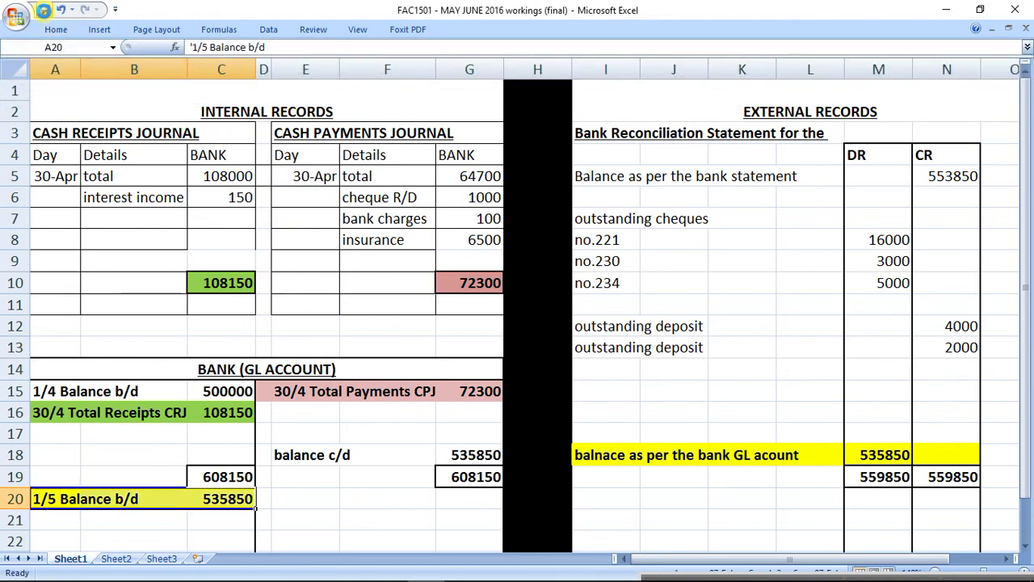
pyautogui.click(43, 10)
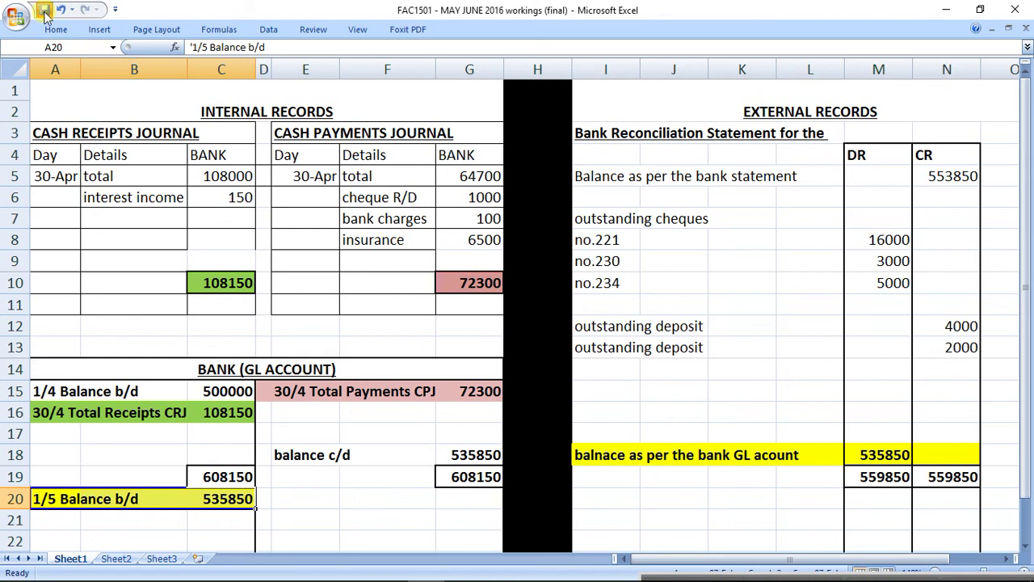